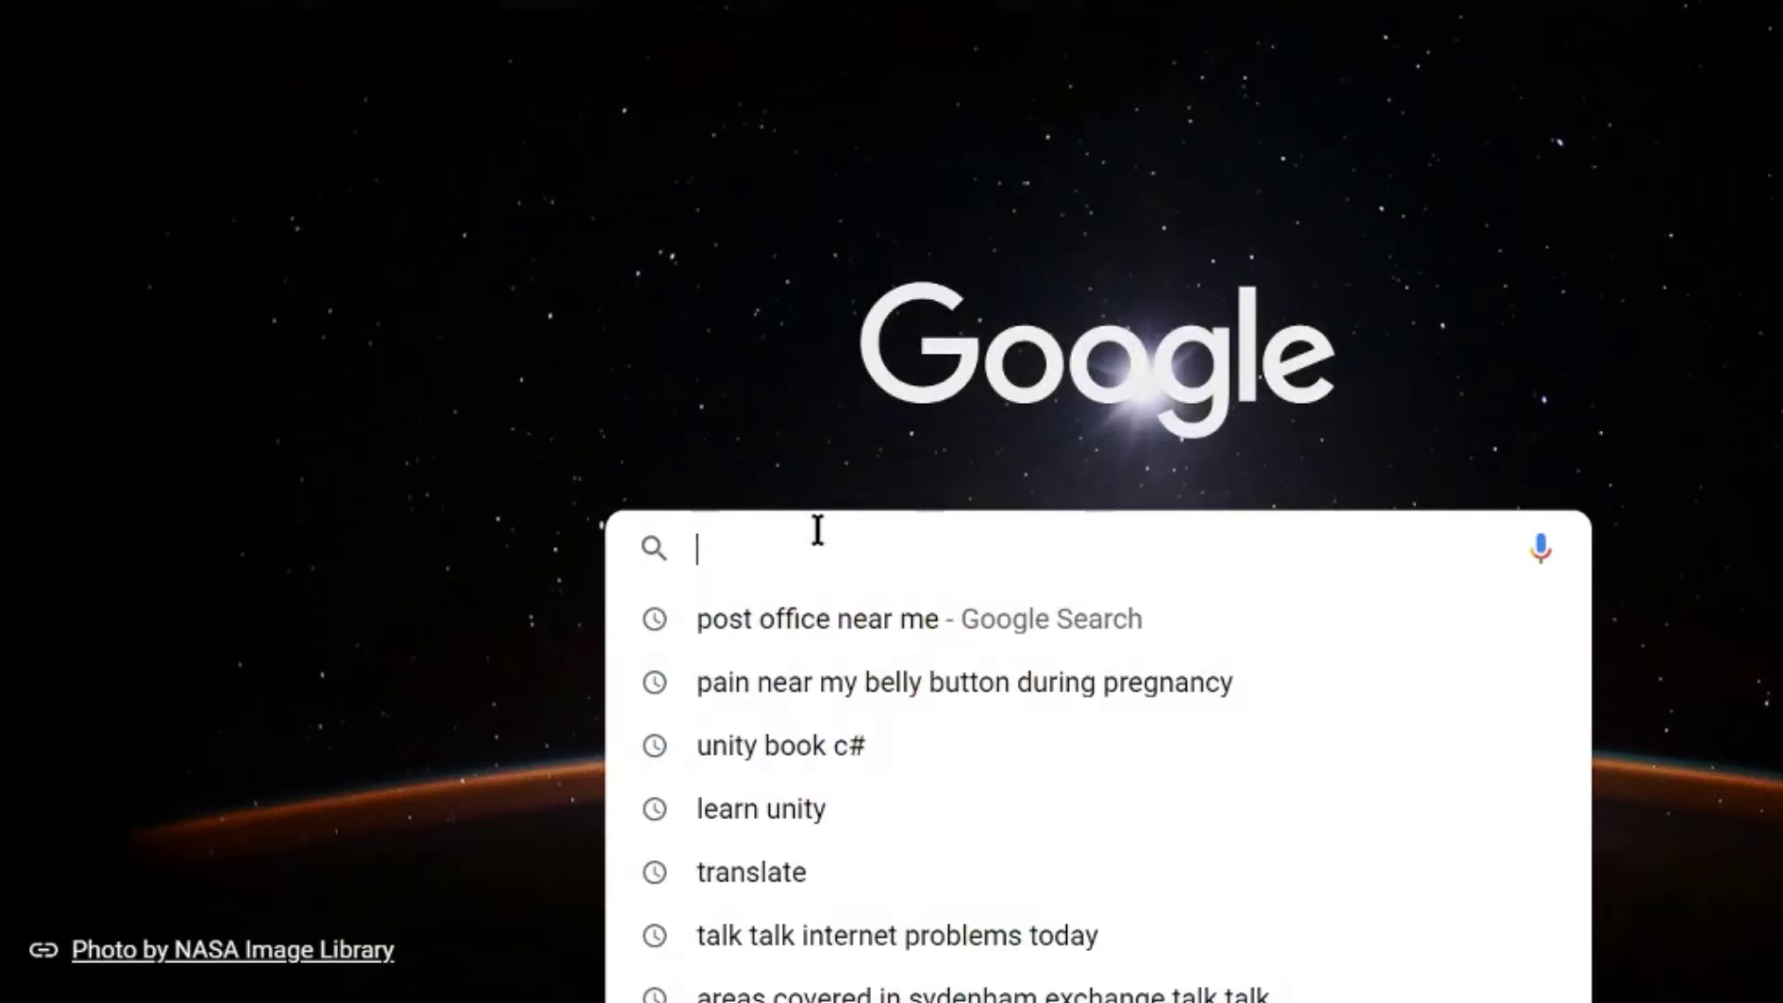
Search Google for 'usertesting'
{"action": "type", "text": "user"}
{"action": "key", "text": "Return"}
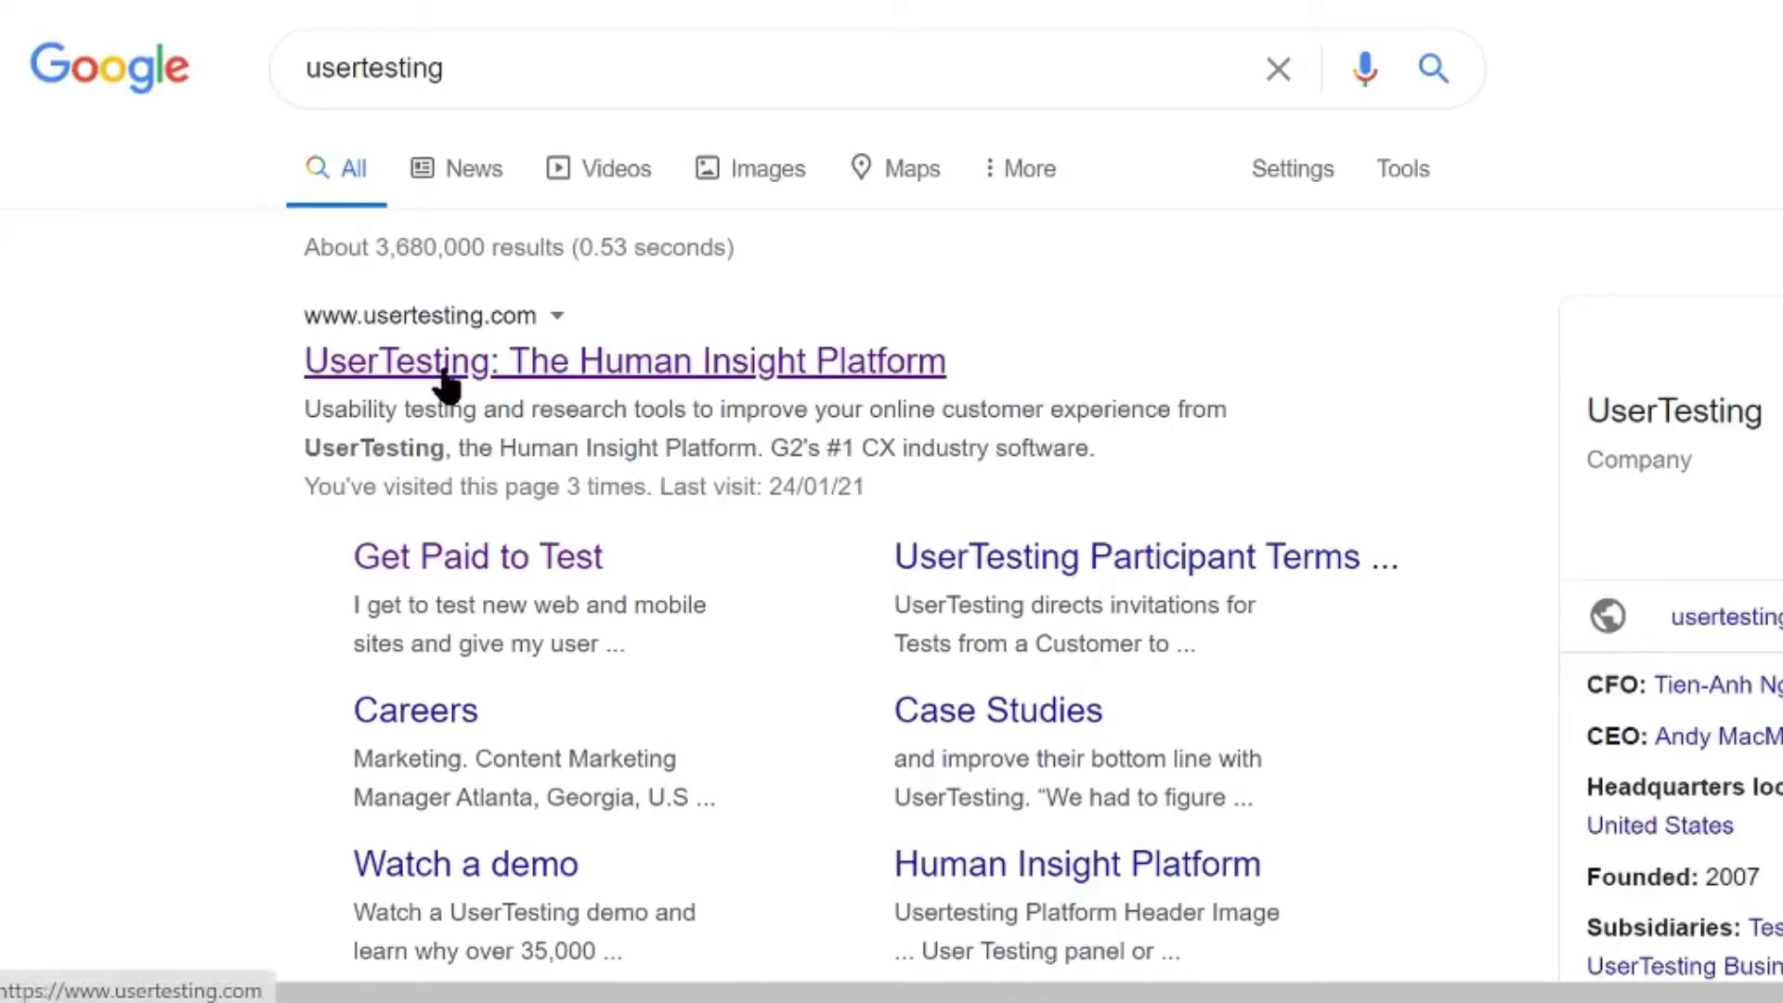
Apply on the Get Paid to Test page with an email address and accepted Terms of Use
{"action": "left_click", "coordinate": [443, 371]}
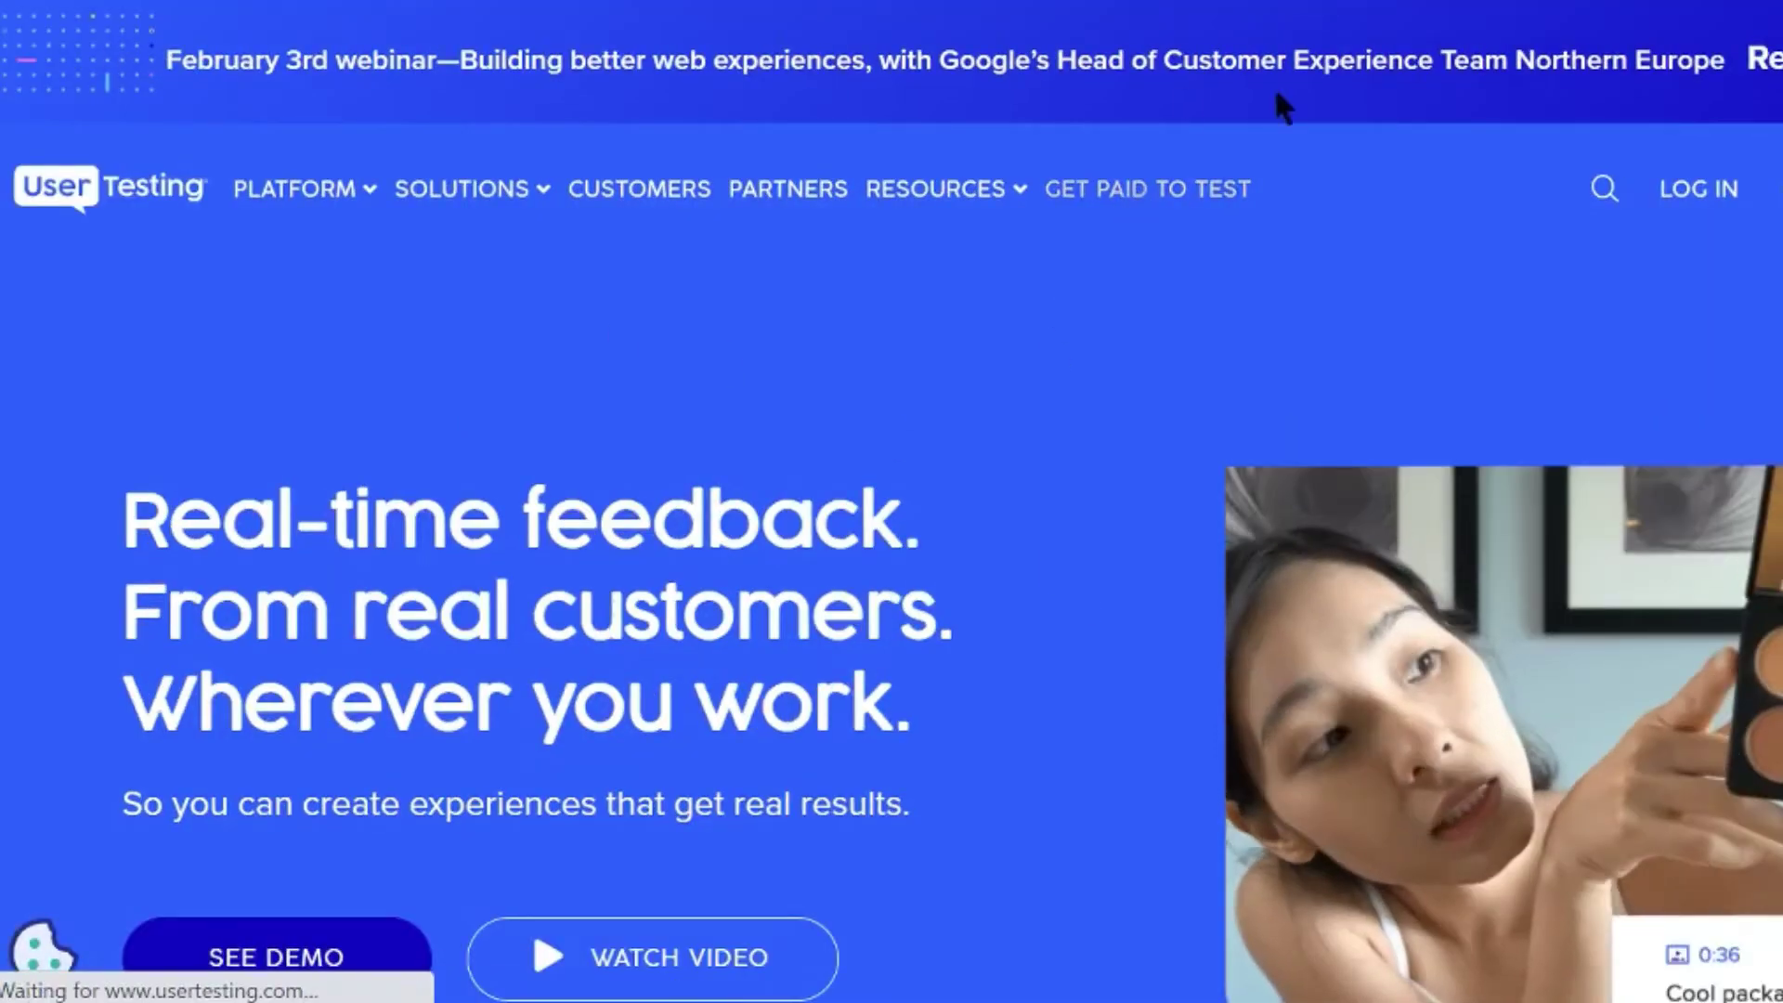
{"action": "left_click", "coordinate": [1144, 191]}
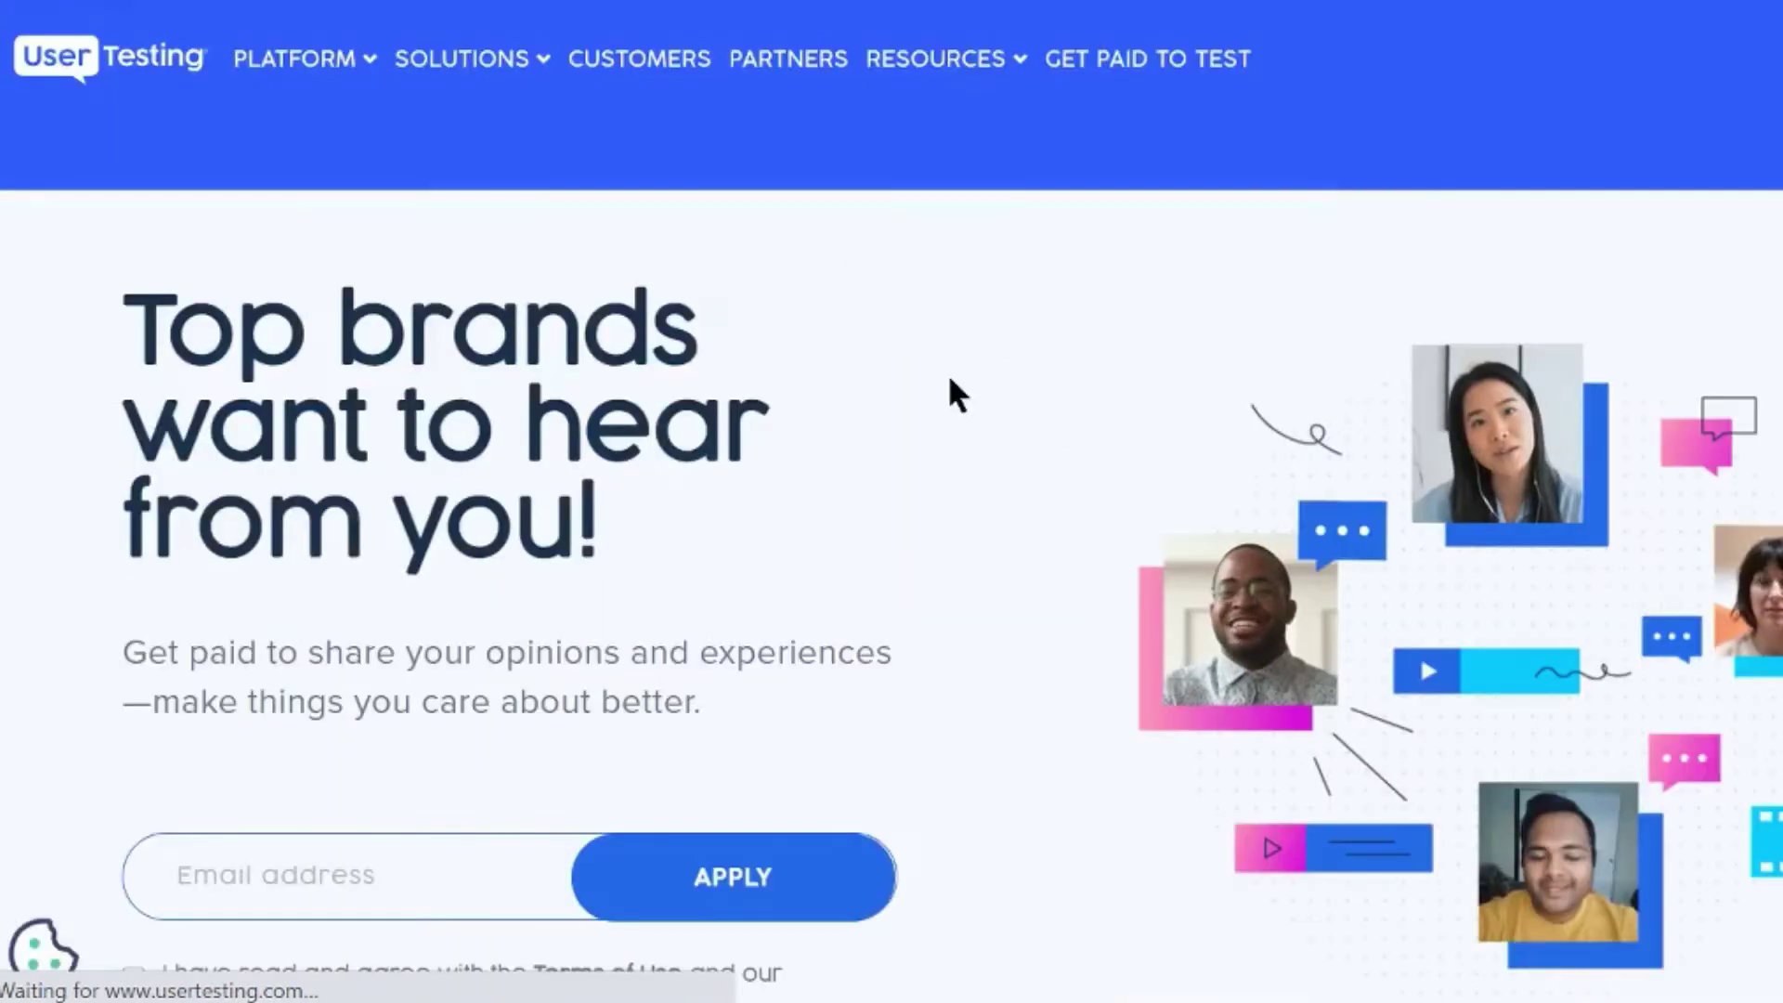
{"action": "scroll", "coordinate": [877, 757], "scroll_direction": "down", "scroll_amount": 3}
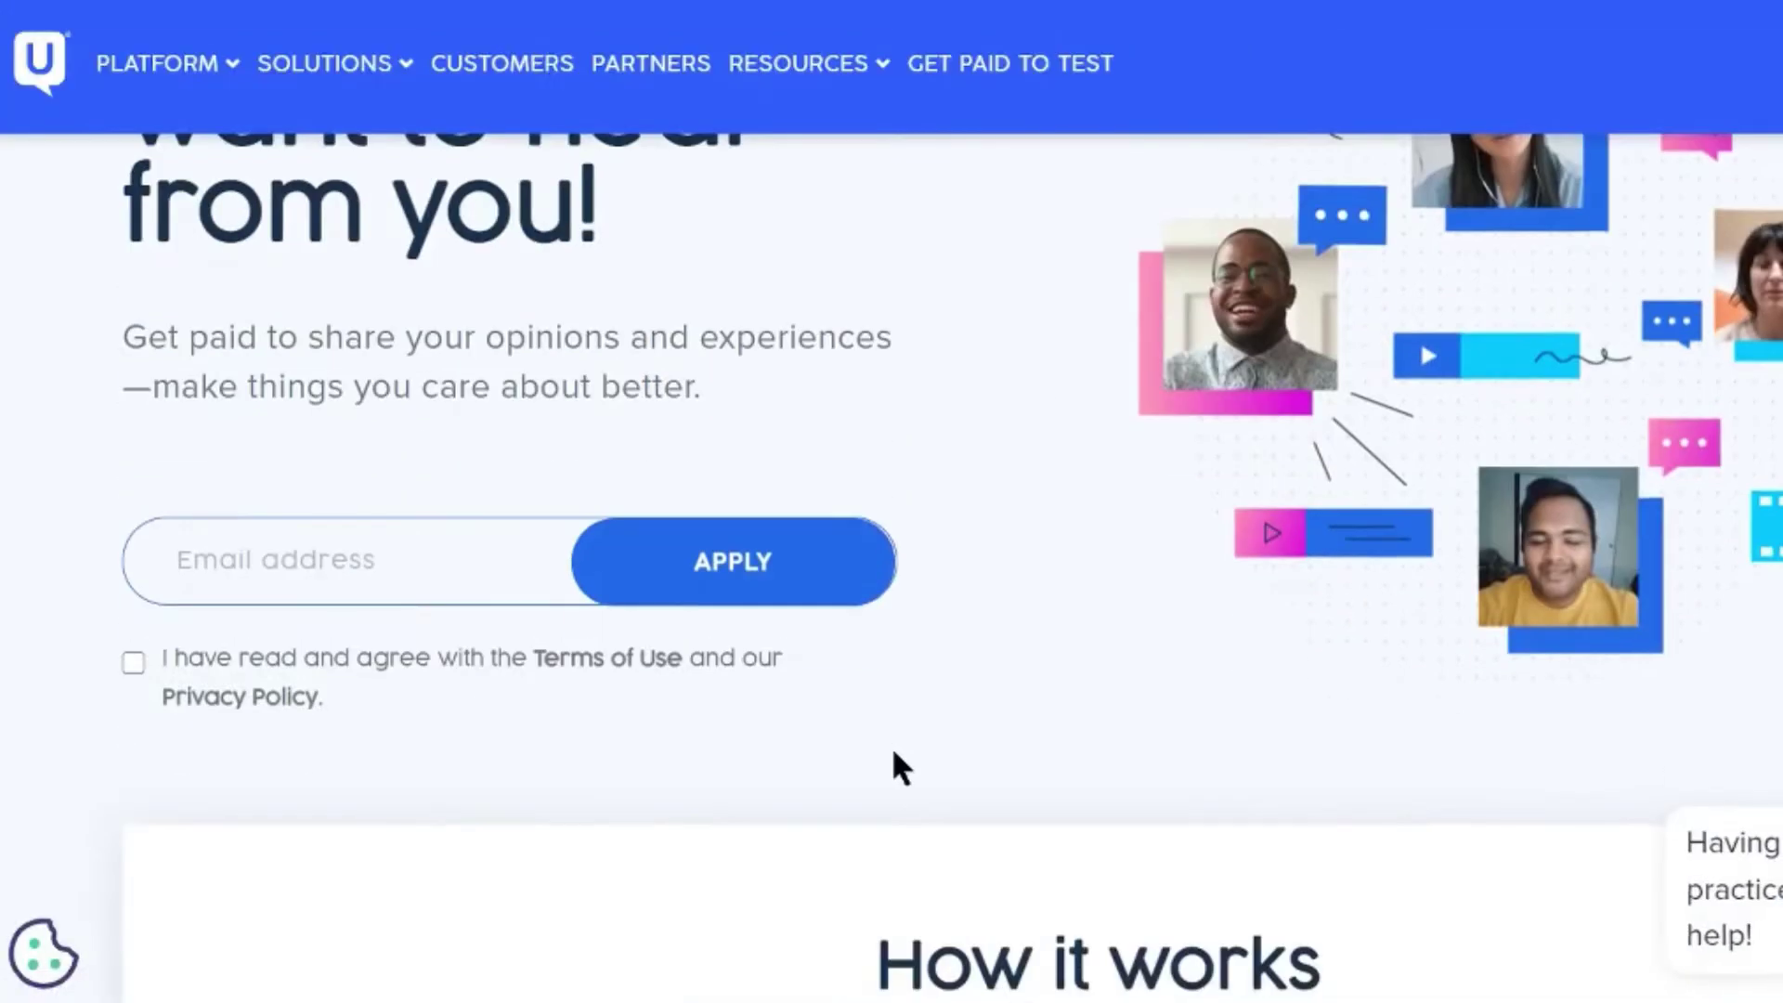
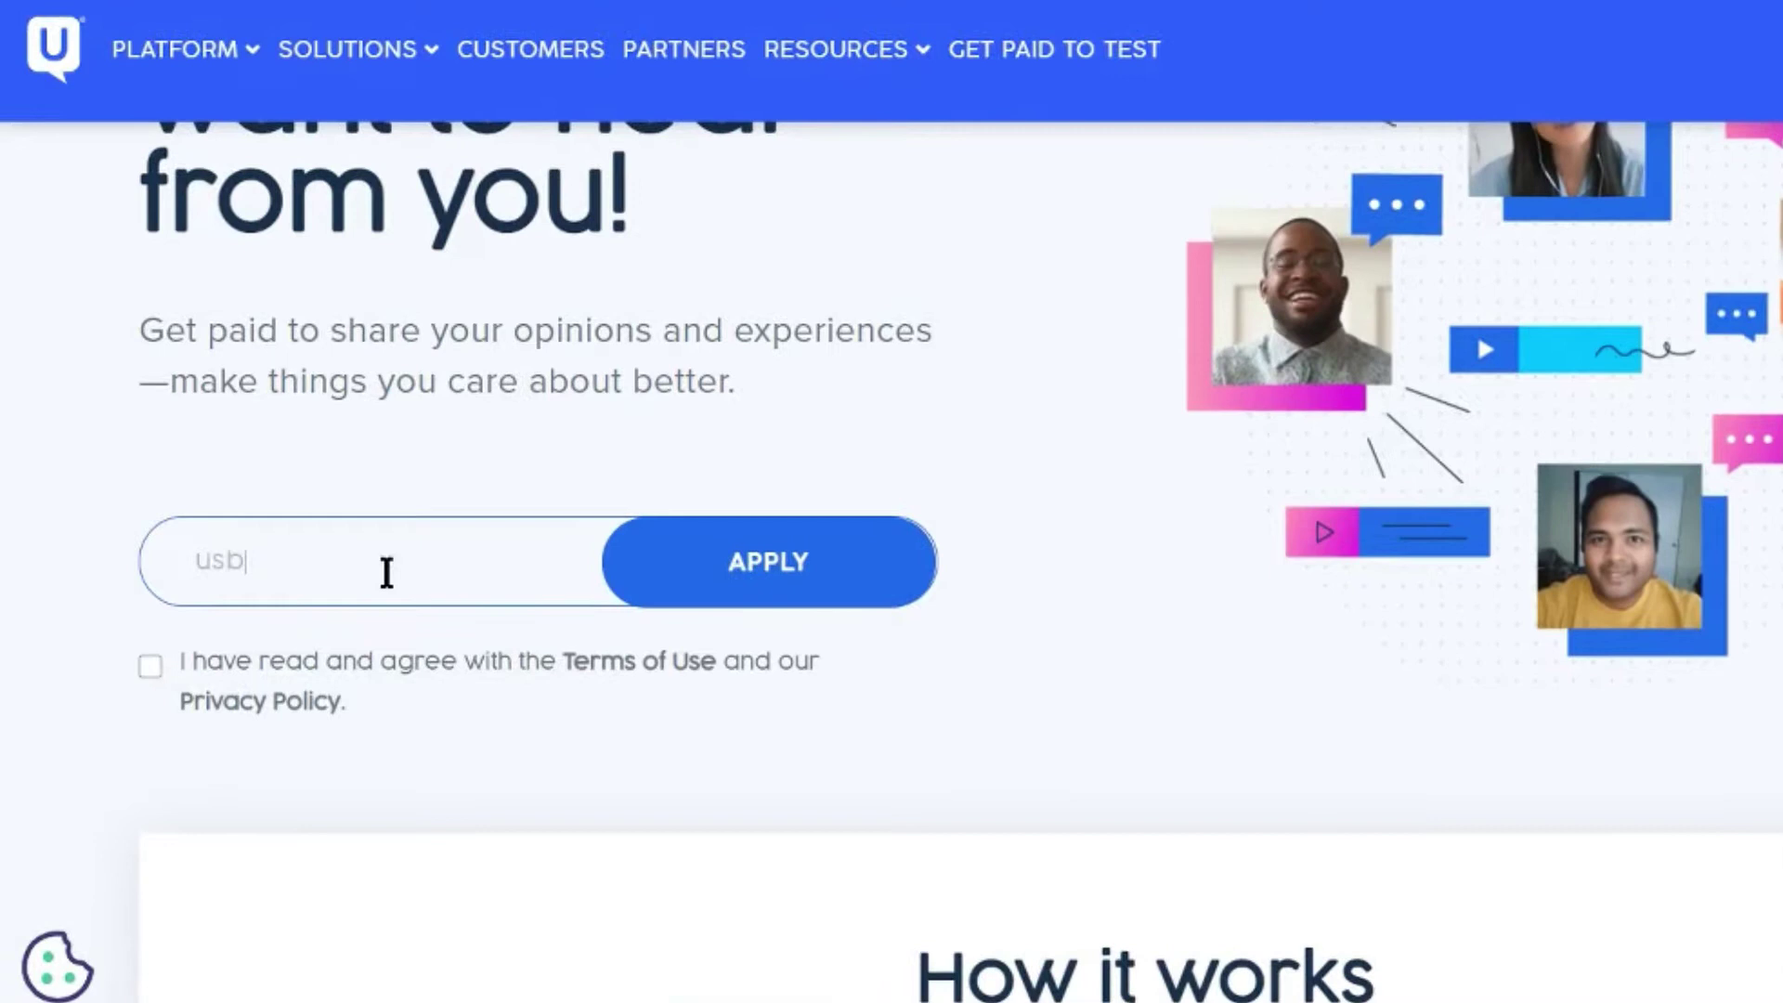
{"action": "key", "text": "Return"}
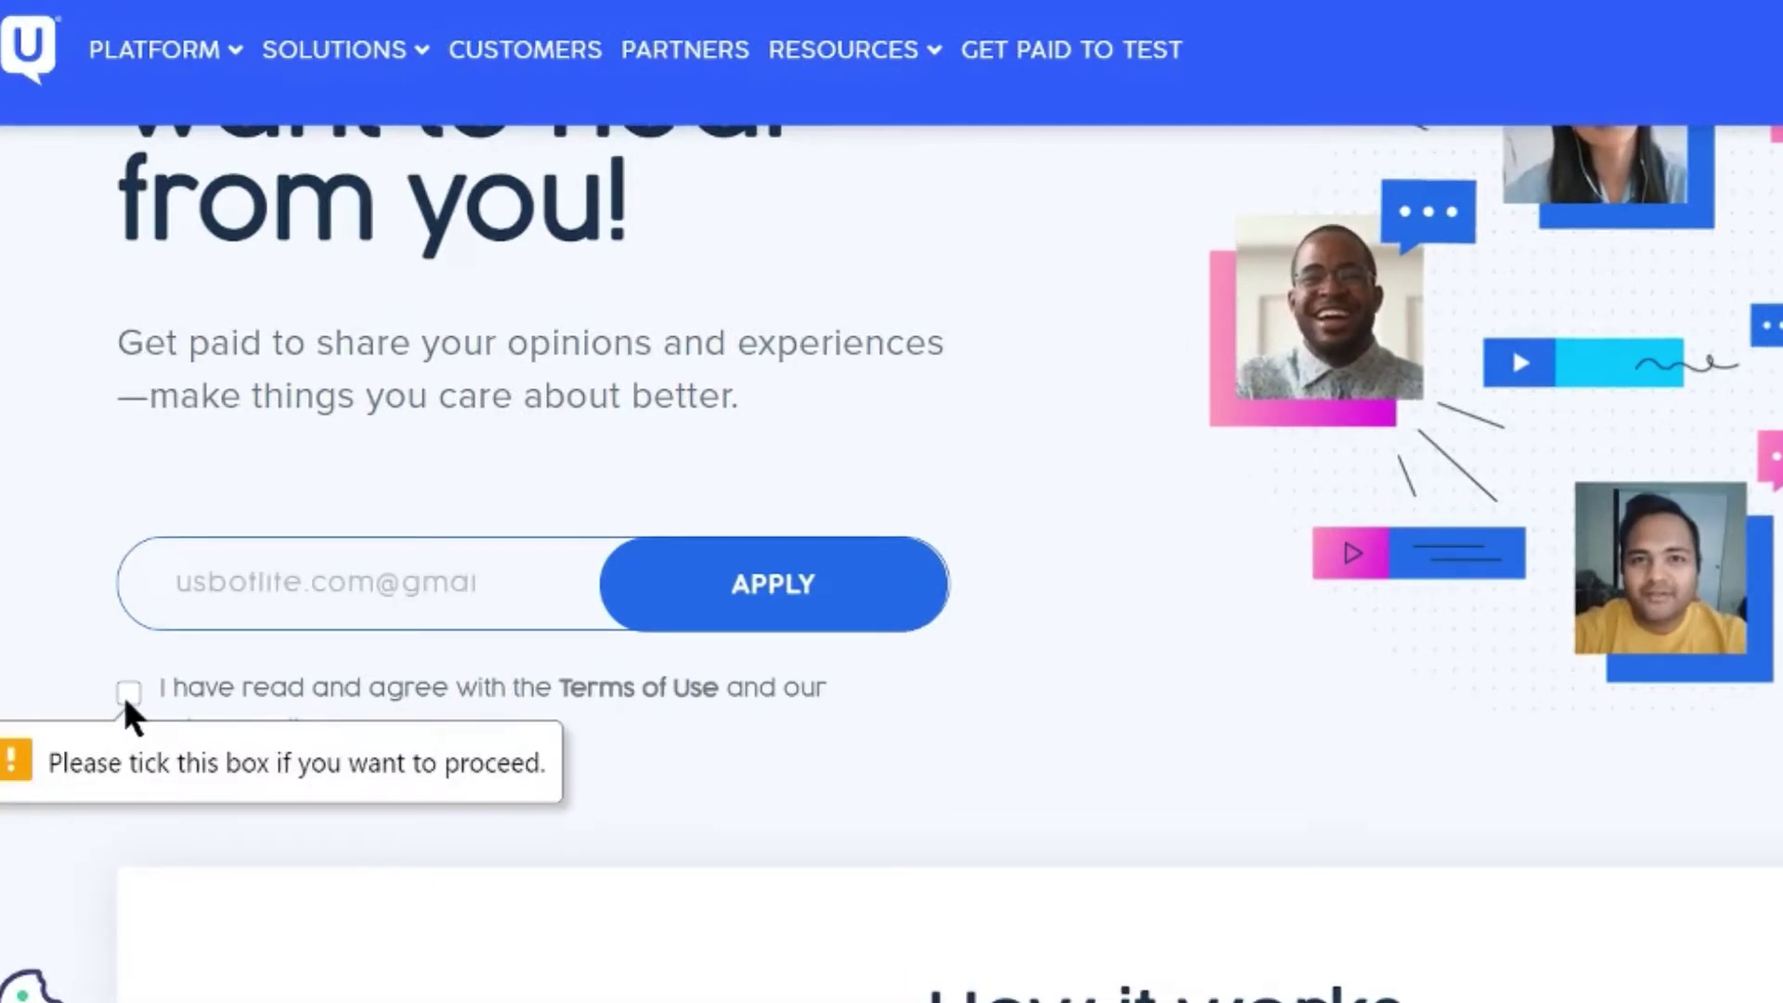
{"action": "left_click", "coordinate": [127, 697]}
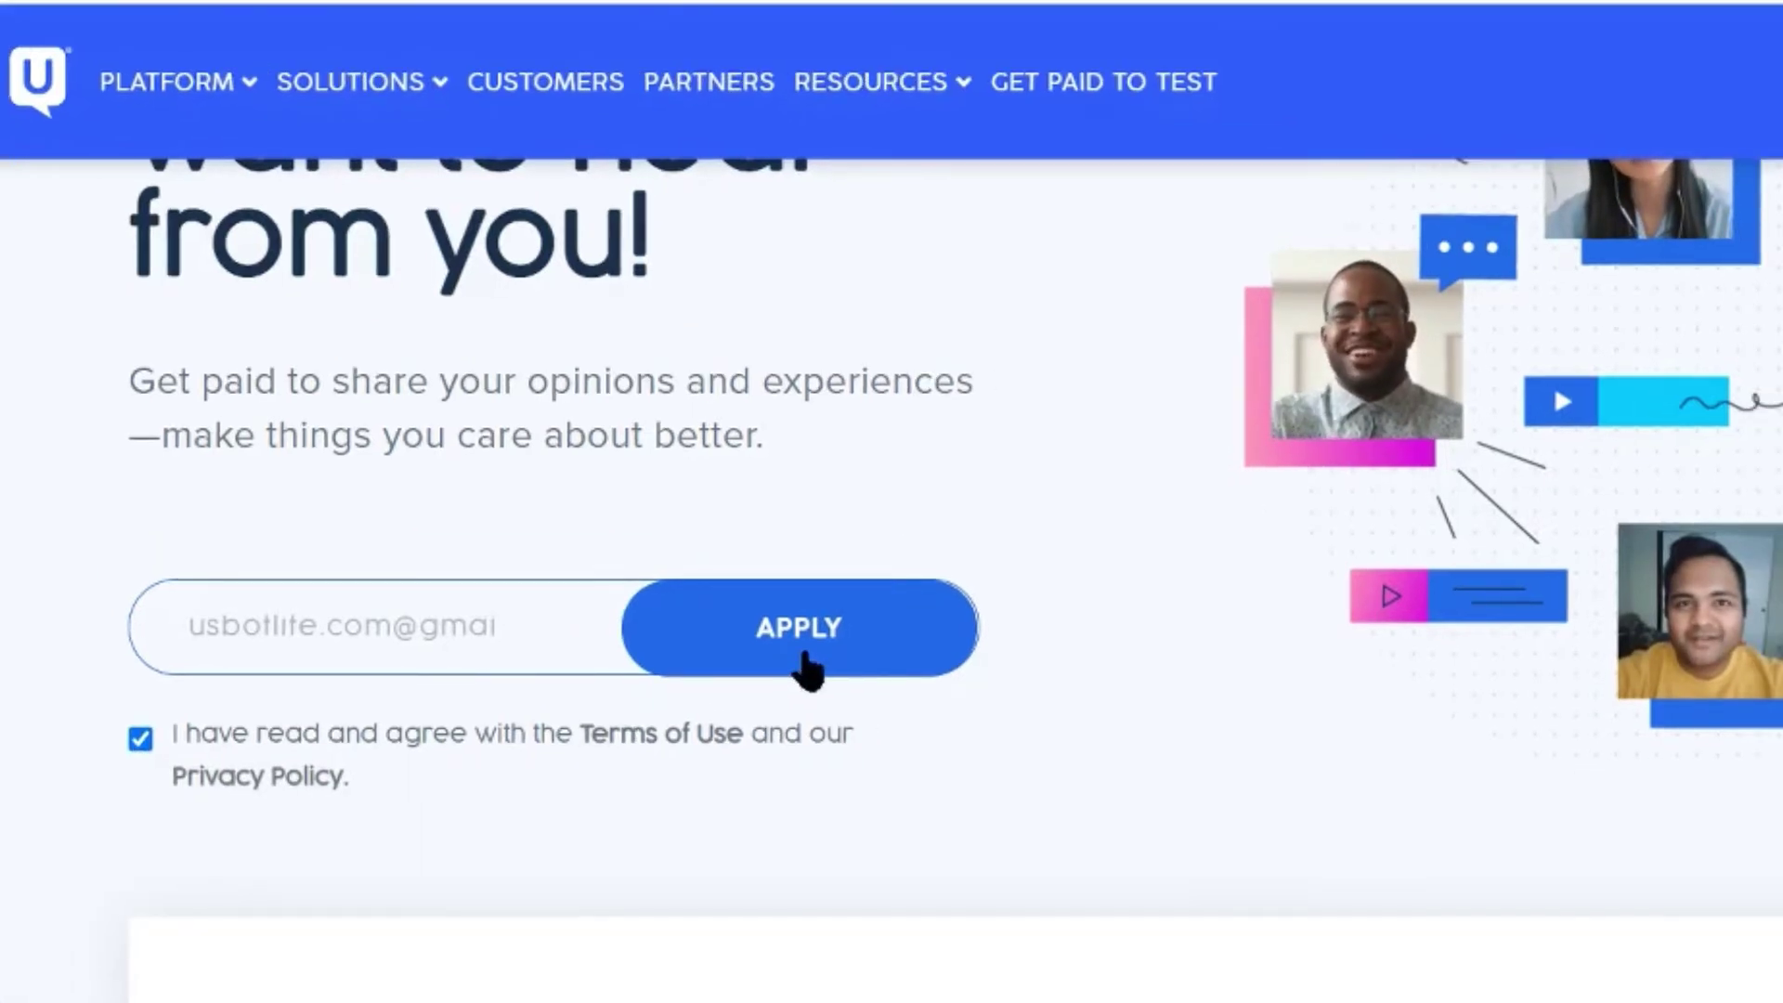
{"action": "left_click", "coordinate": [806, 661]}
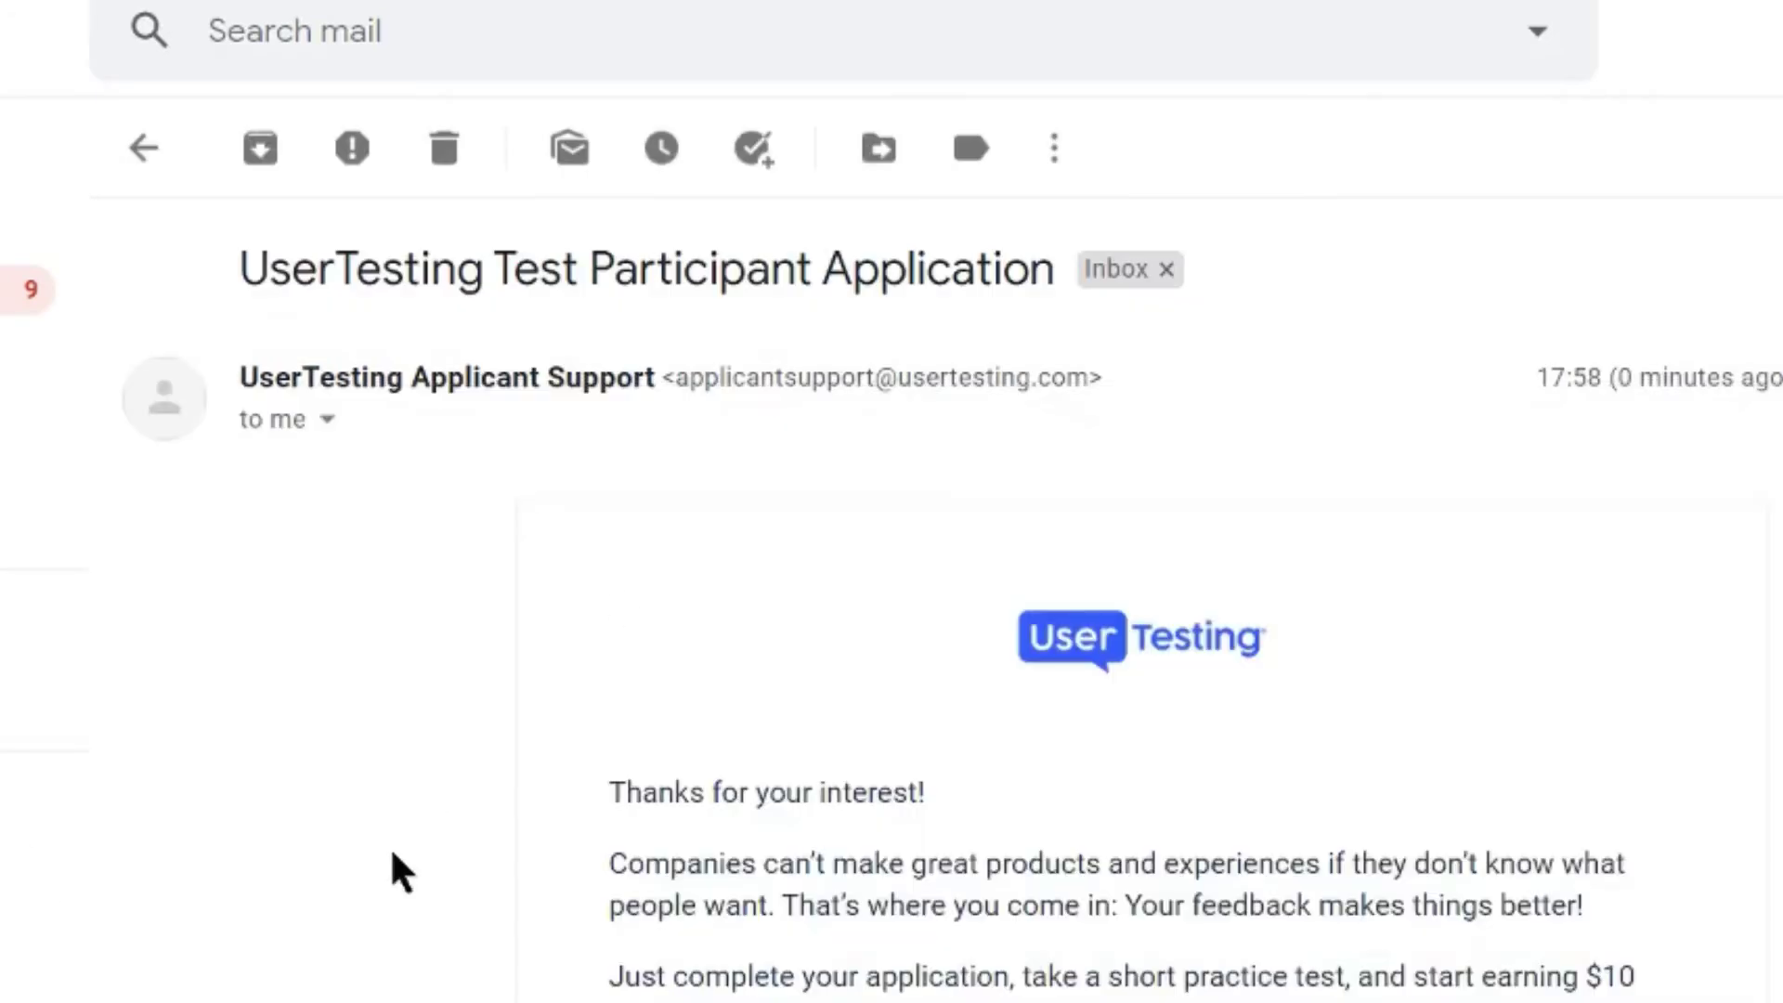
Scroll the application email down to the Complete Your Application button
{"action": "scroll", "coordinate": [392, 854], "scroll_direction": "down", "scroll_amount": 3}
{"action": "scroll", "coordinate": [393, 859], "scroll_direction": "down", "scroll_amount": 2}
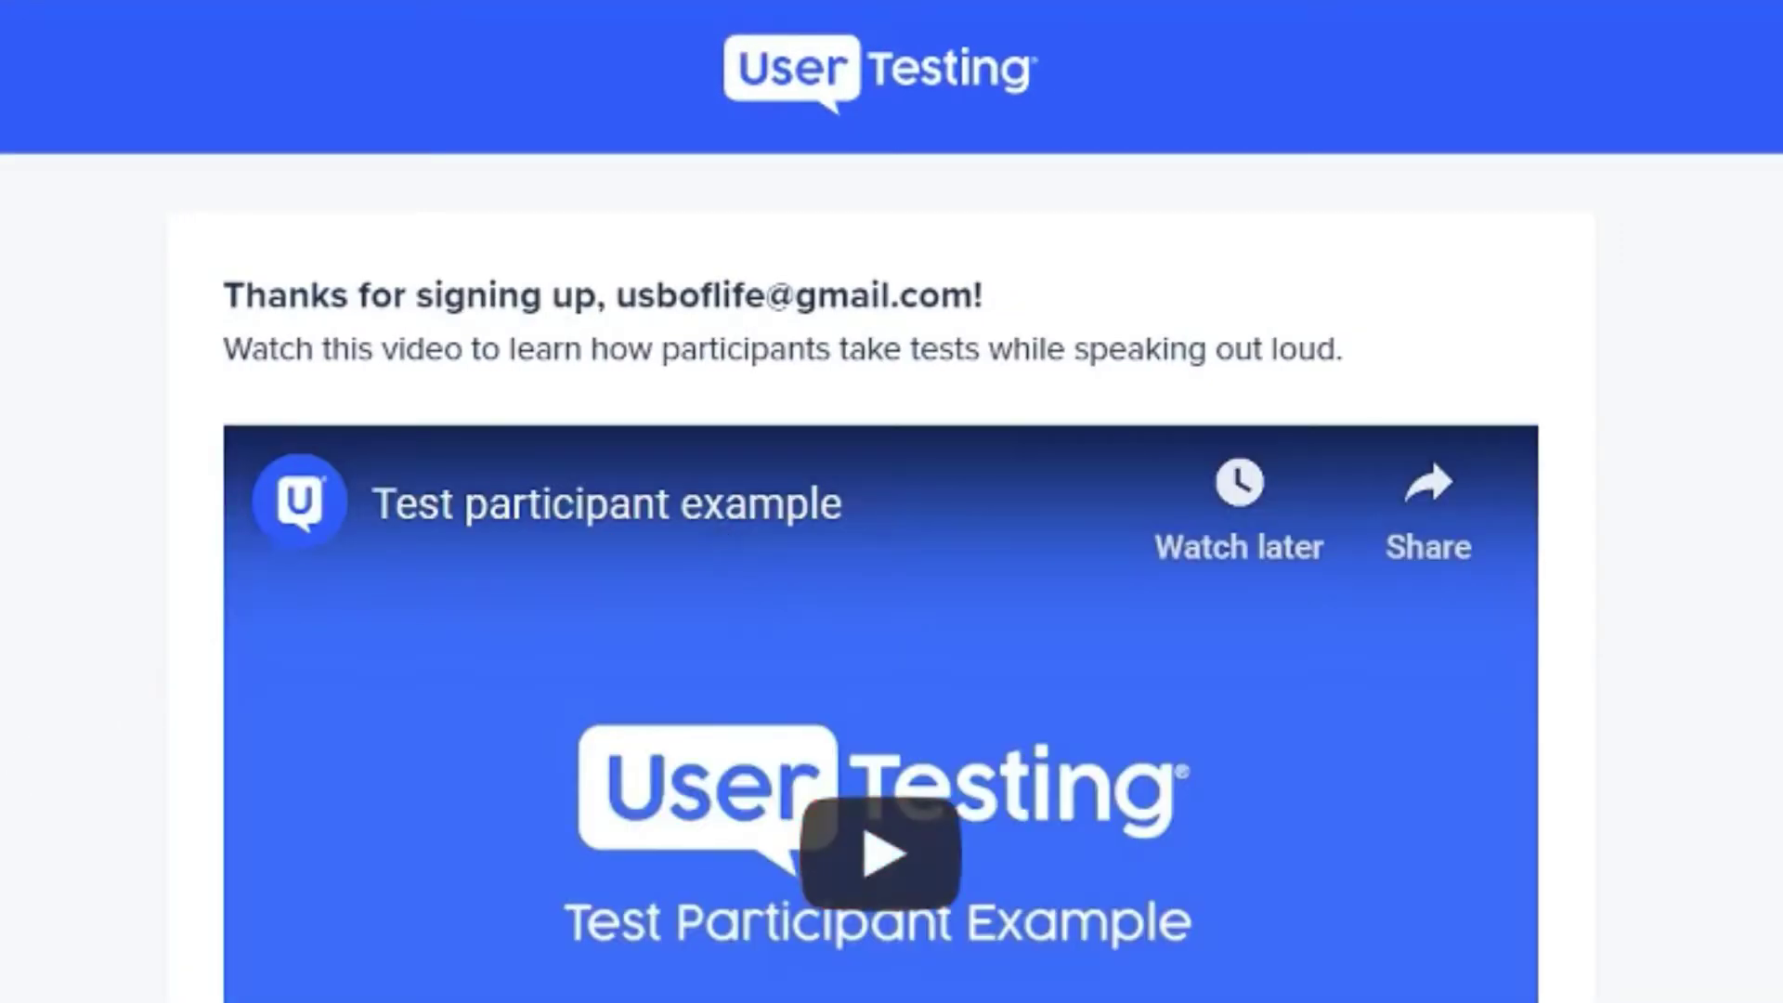
Scroll past the 'Thanks for signing up' example video and continue to the practice test
{"action": "scroll", "coordinate": [892, 501], "scroll_direction": "down", "scroll_amount": 4}
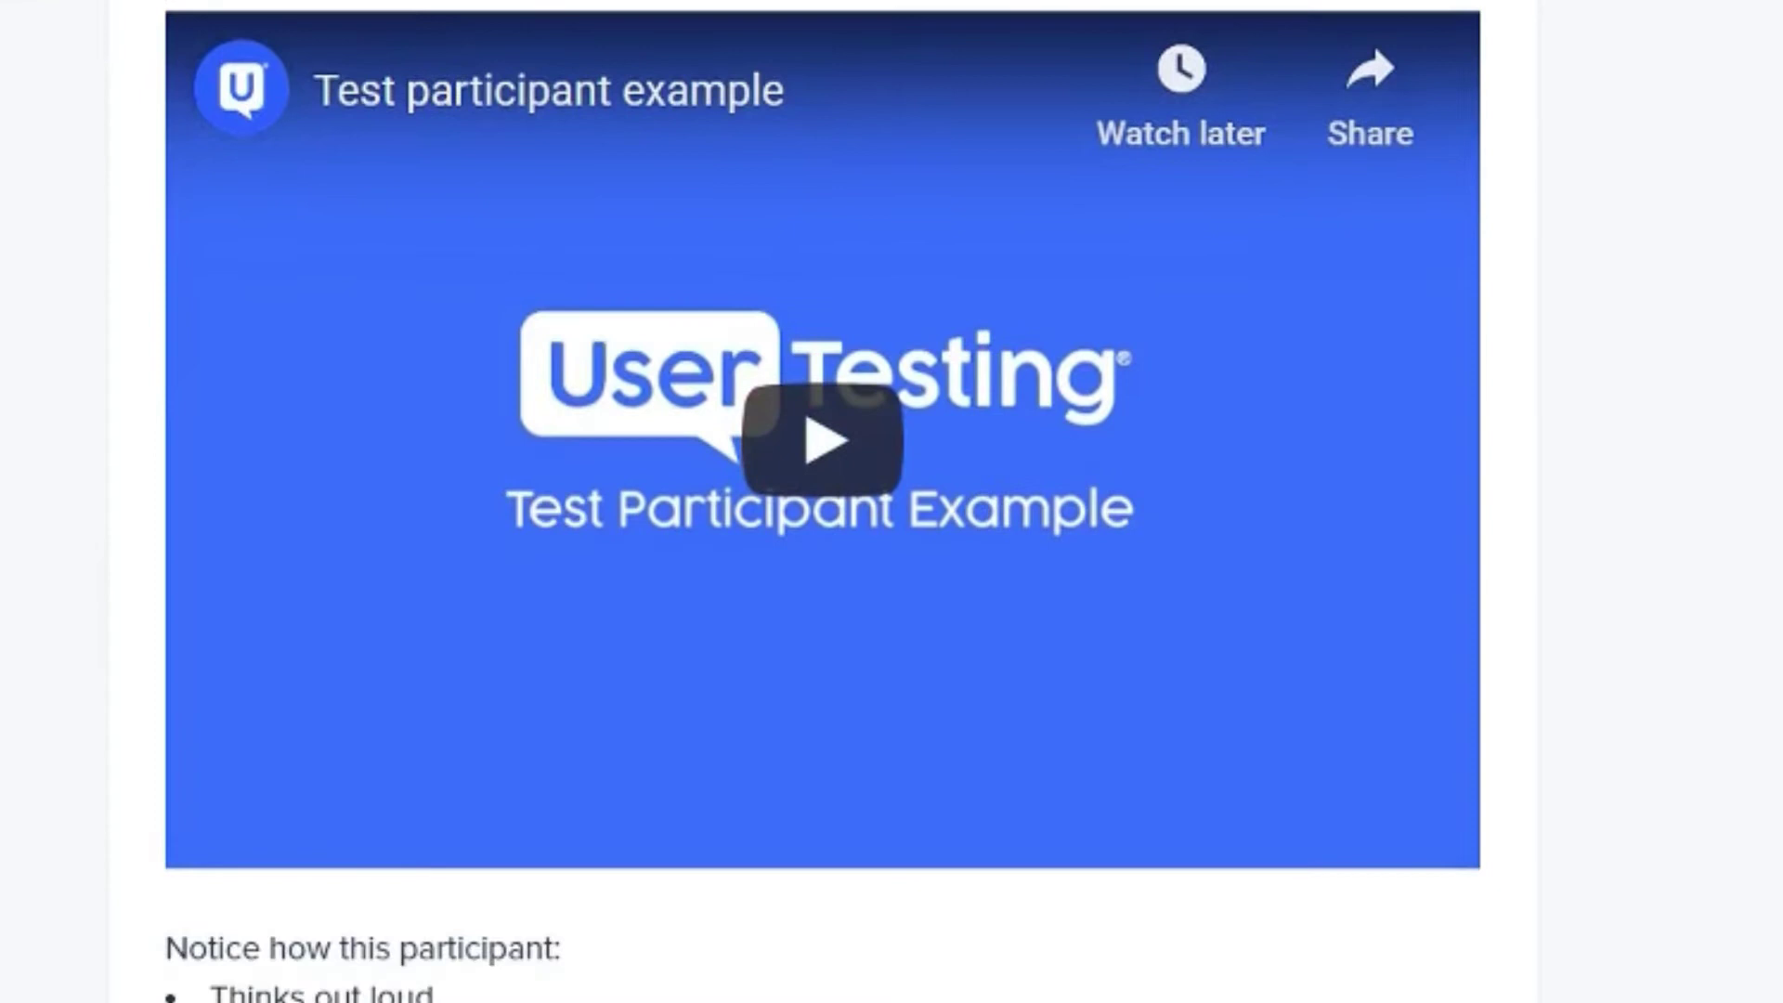
{"action": "scroll", "coordinate": [822, 502], "scroll_direction": "down", "scroll_amount": 1}
{"action": "scroll", "coordinate": [823, 558], "scroll_direction": "down", "scroll_amount": 1}
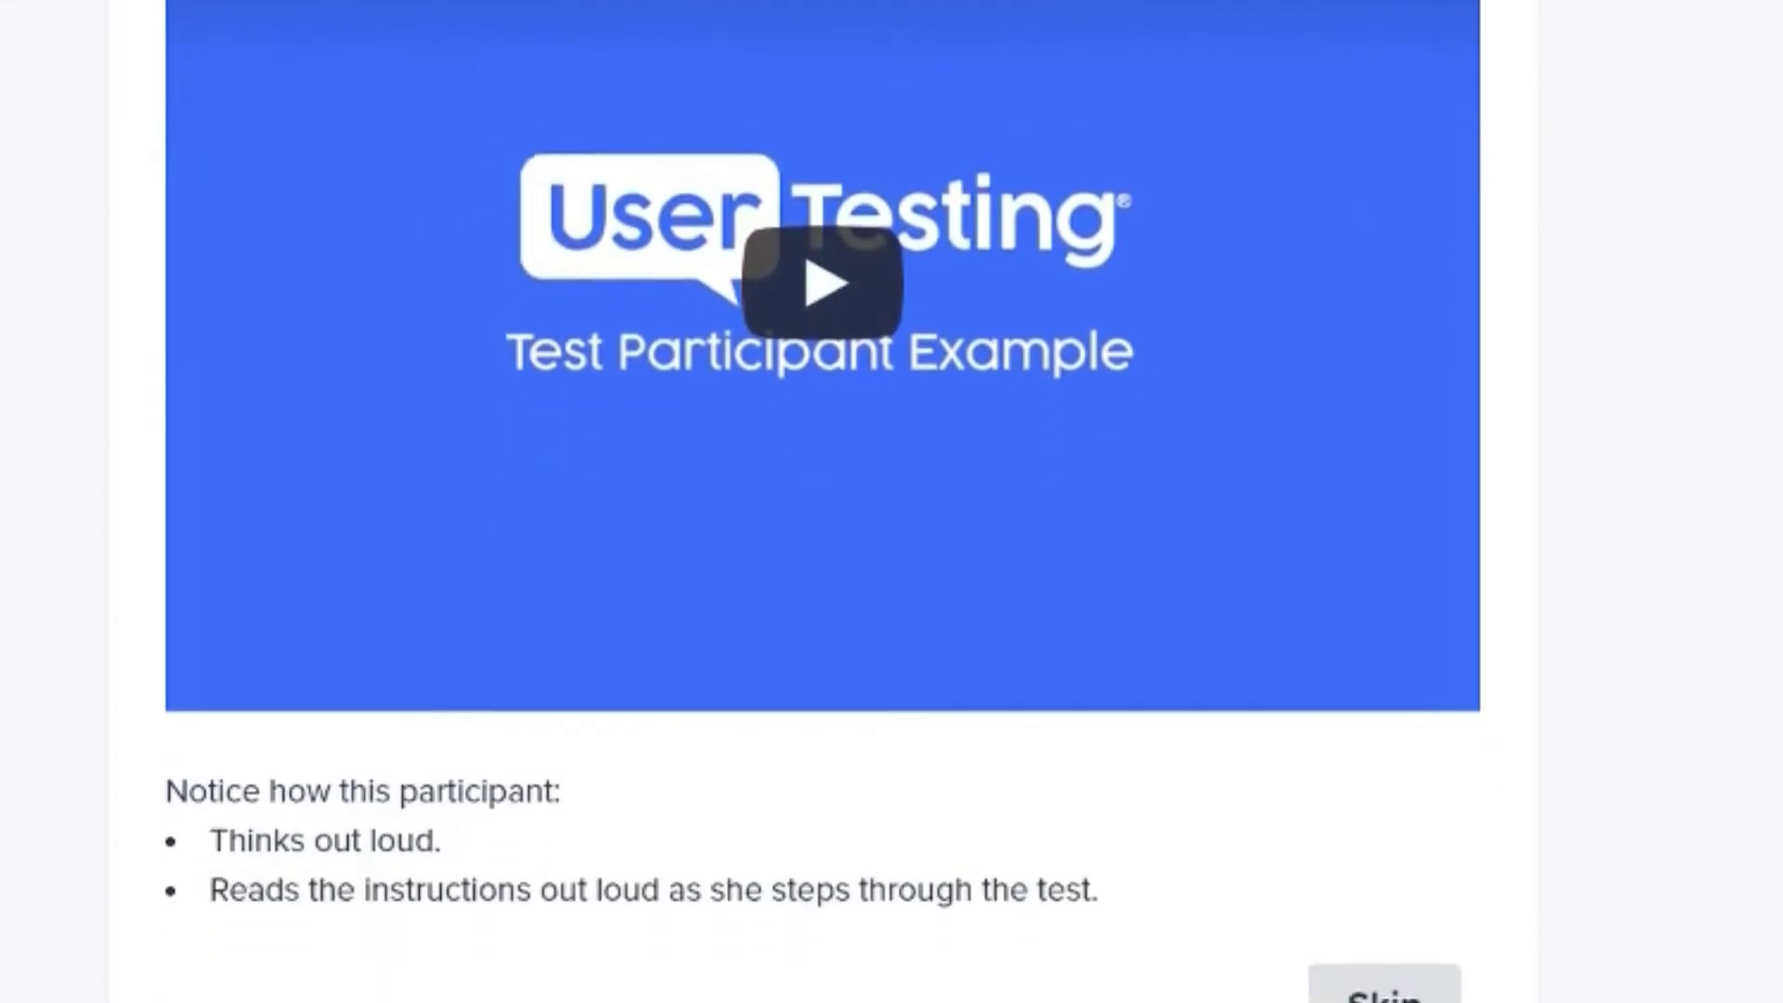
{"action": "scroll", "coordinate": [823, 538], "scroll_direction": "down", "scroll_amount": 1}
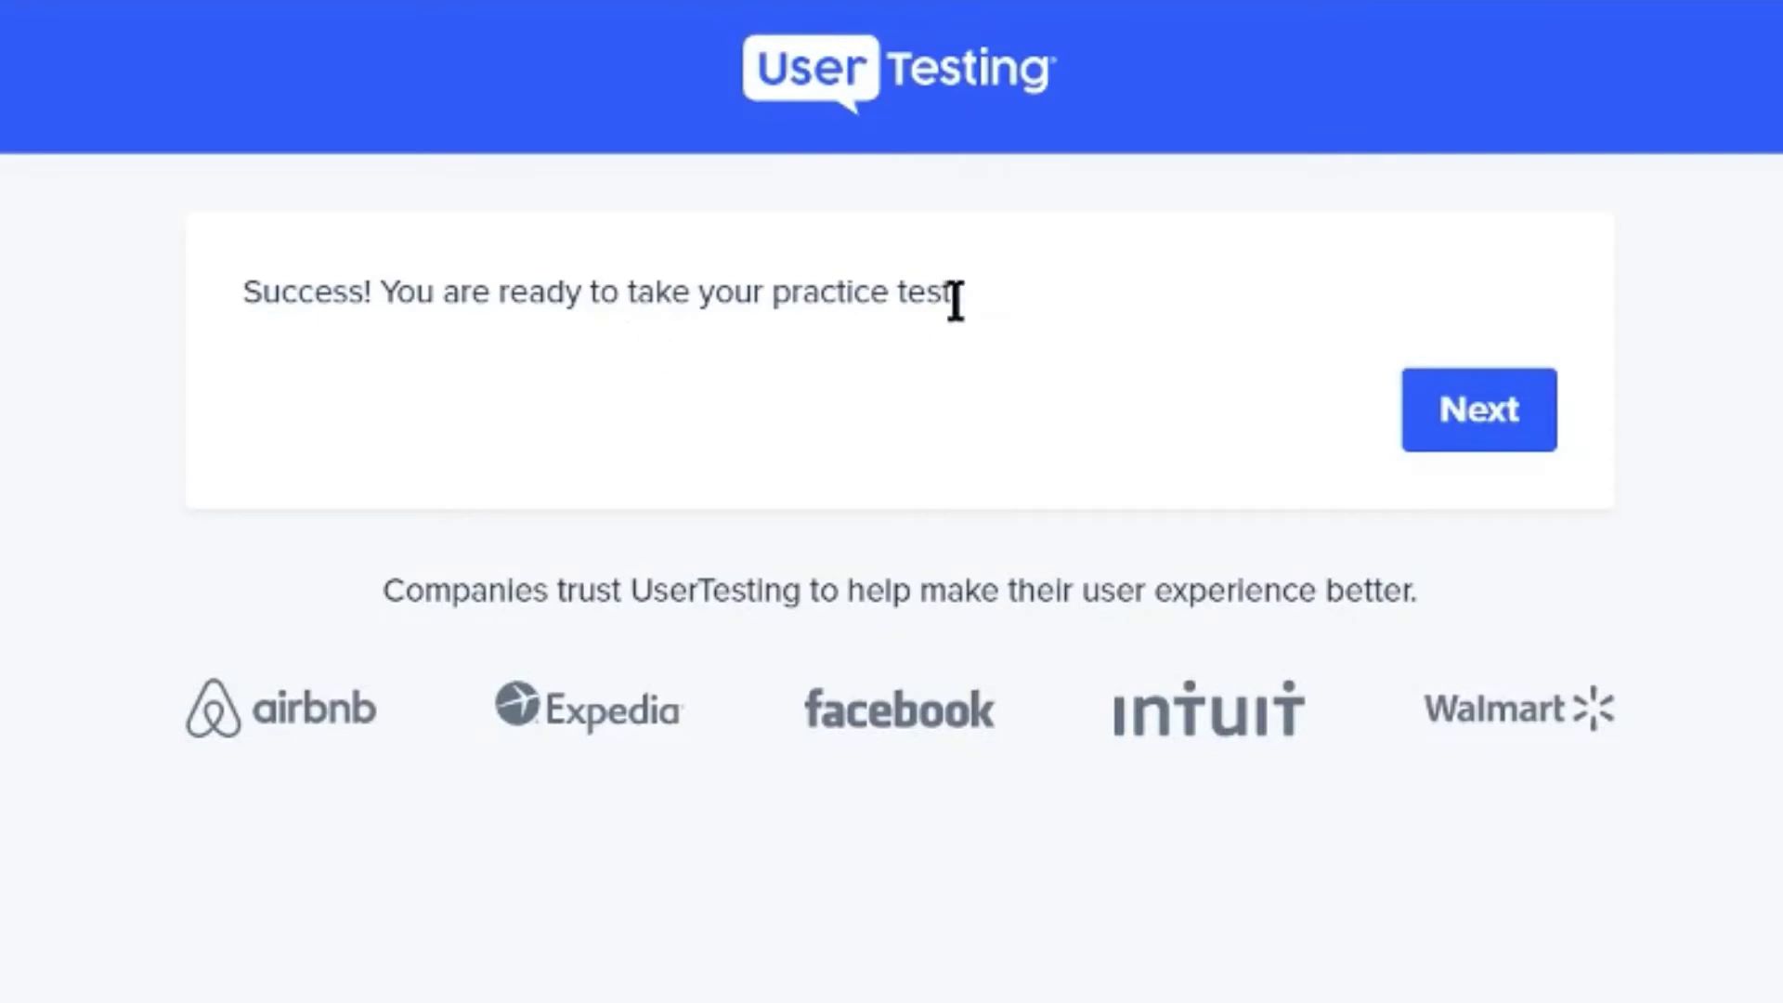
{"action": "left_click", "coordinate": [1473, 425]}
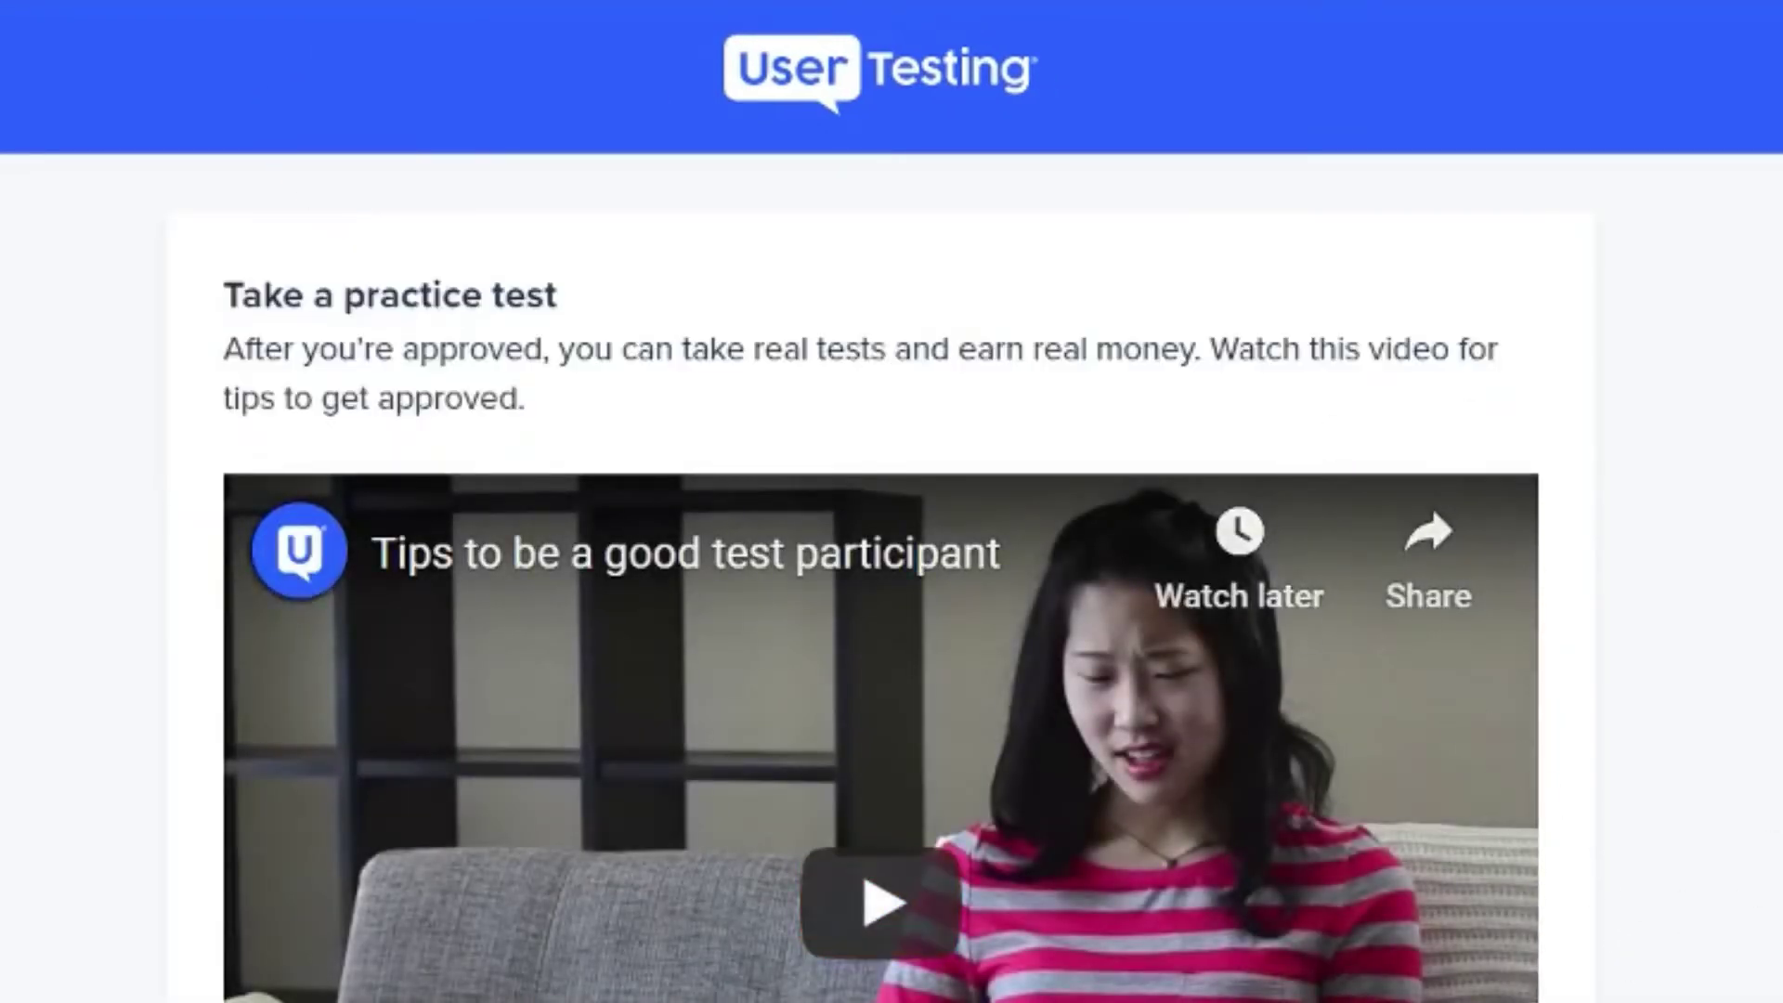
Scroll down the Take a practice test page to the tips video
{"action": "scroll", "coordinate": [891, 502], "scroll_direction": "down", "scroll_amount": 2}
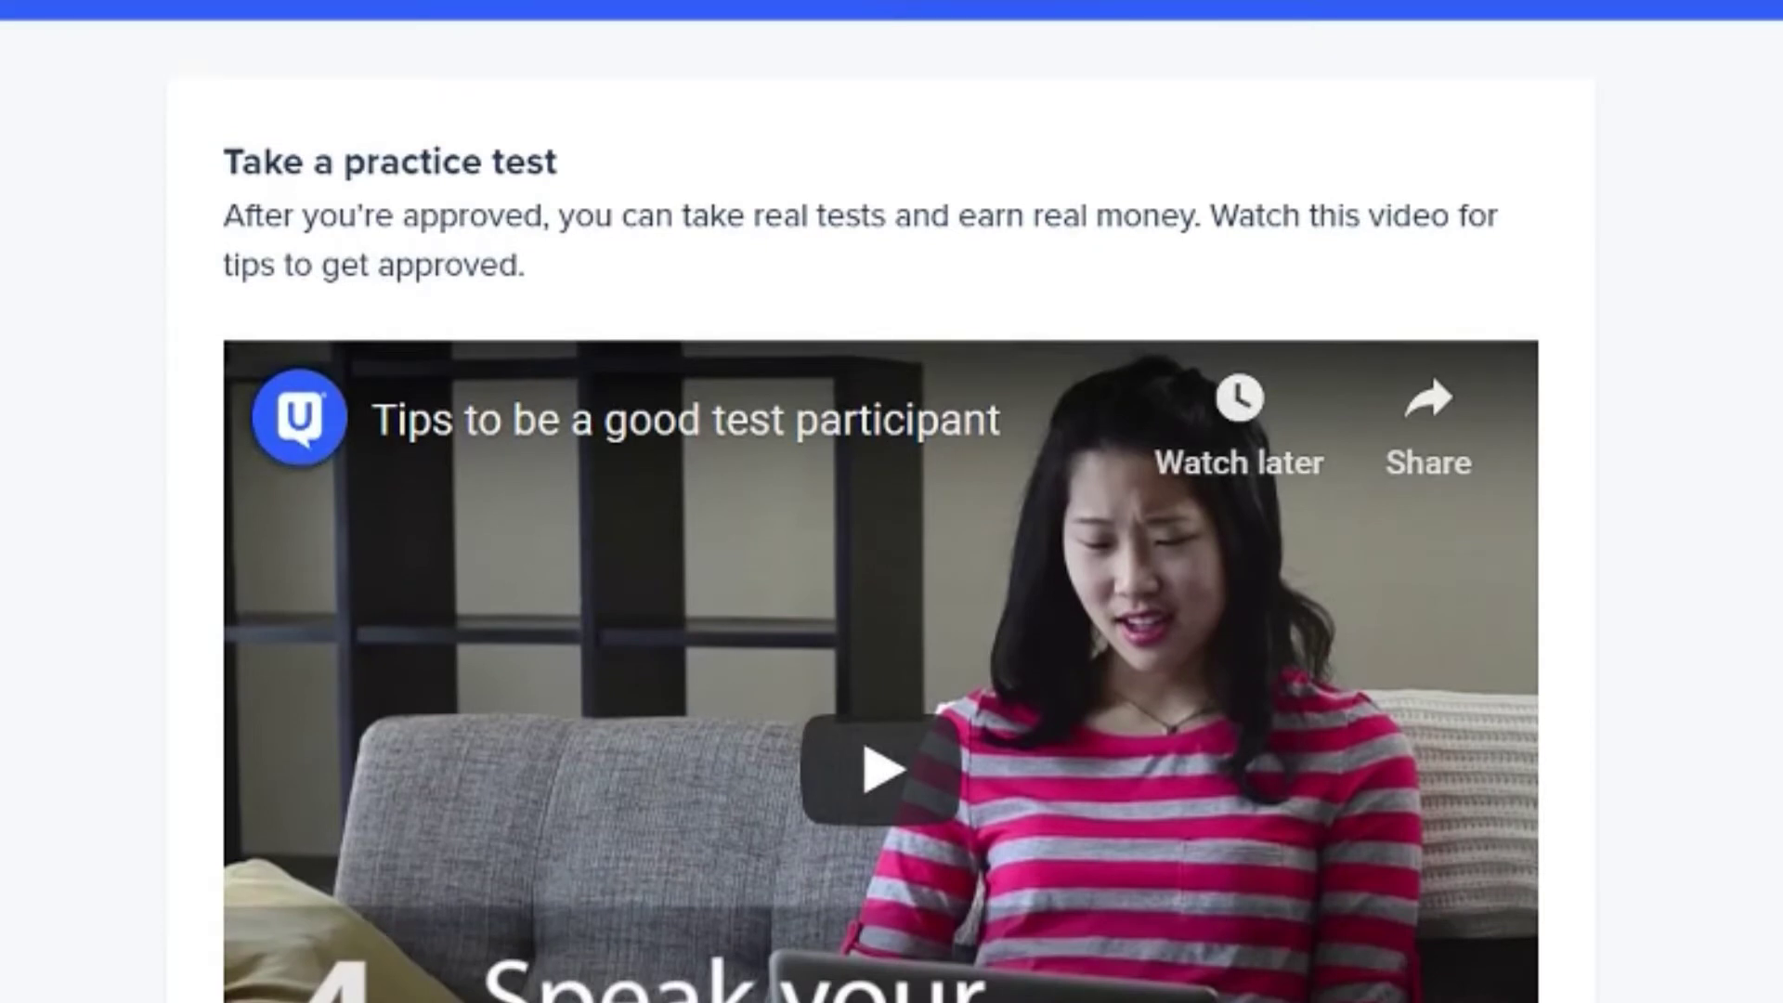
{"action": "scroll", "coordinate": [891, 502], "scroll_direction": "down", "scroll_amount": 2}
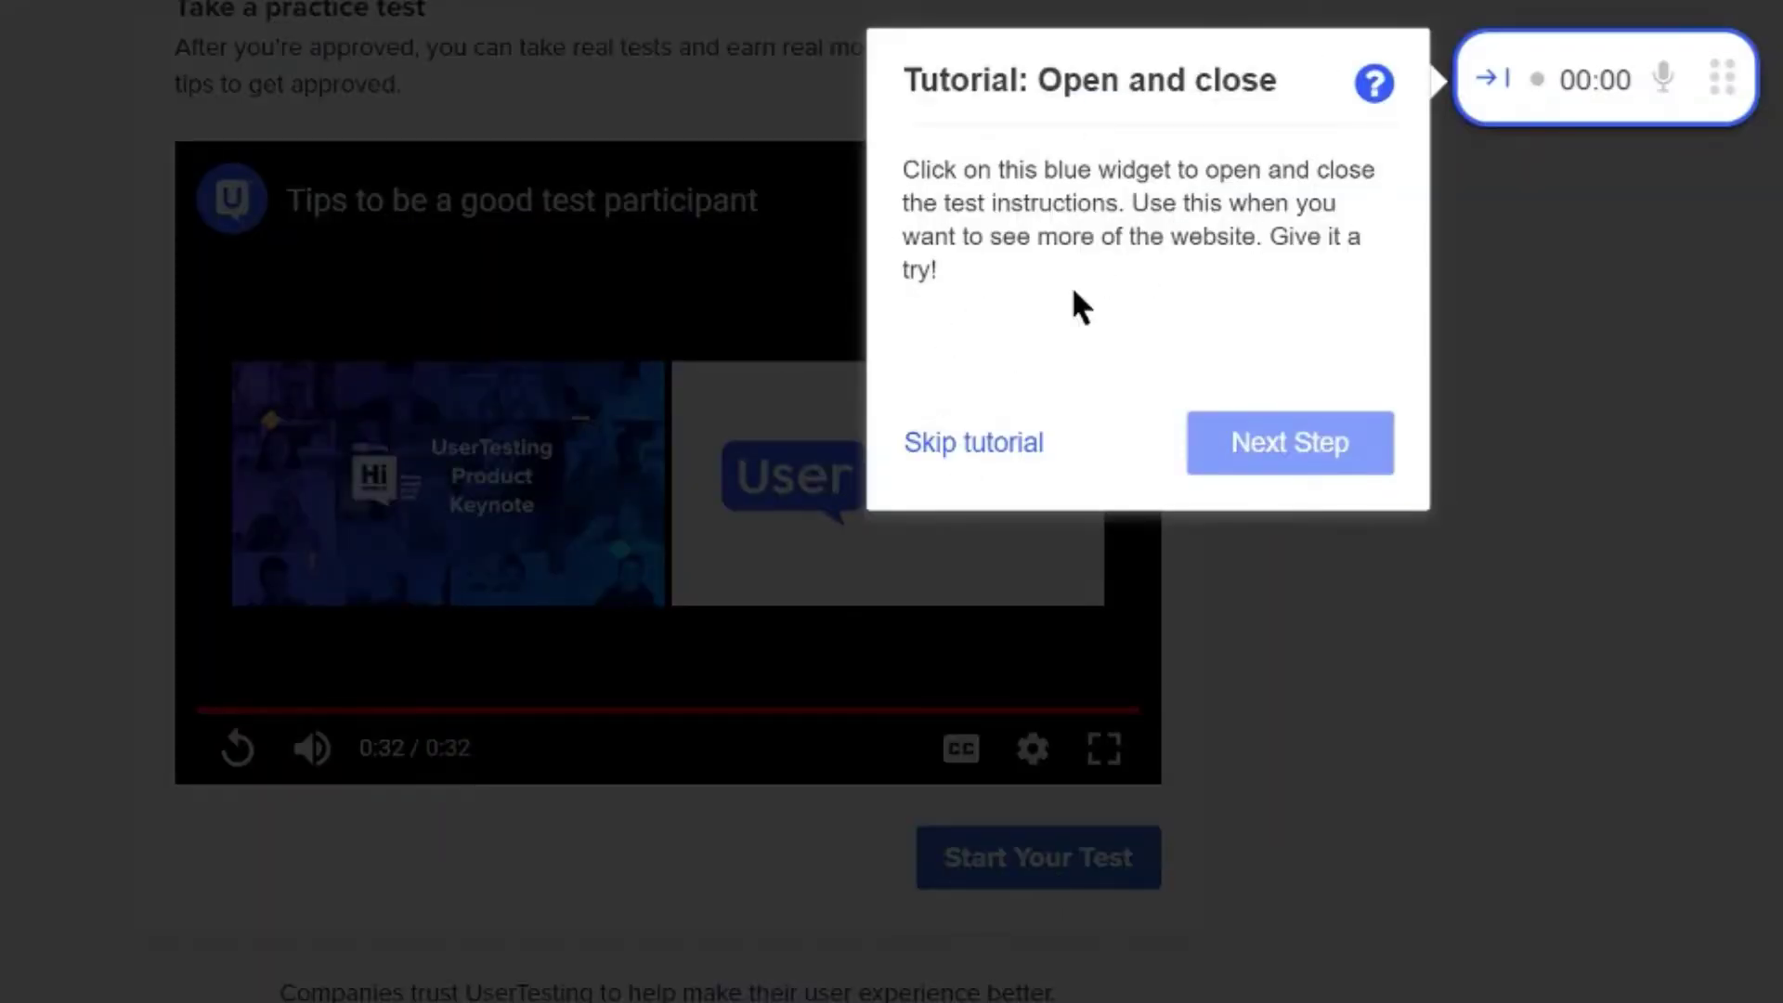
Open and close the instructions widget, then advance to the drag-and-drop tutorial step
{"action": "left_click", "coordinate": [1500, 83]}
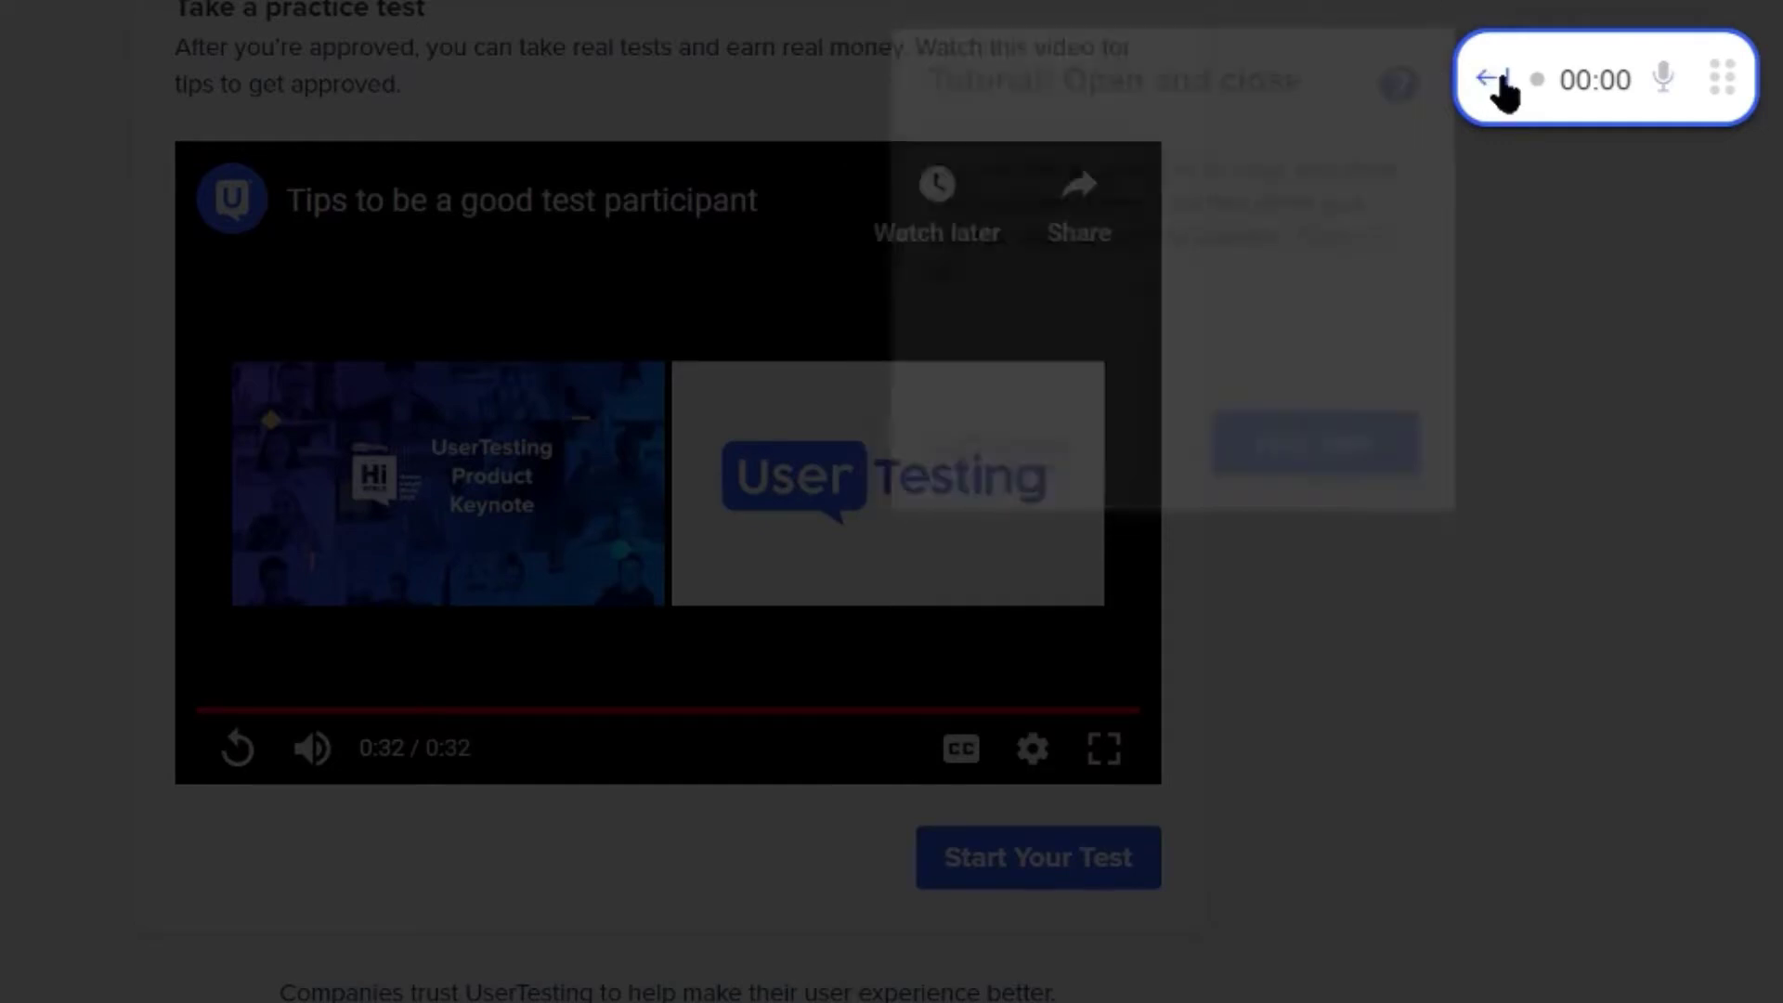
{"action": "left_click", "coordinate": [1497, 85]}
{"action": "left_click", "coordinate": [1495, 86]}
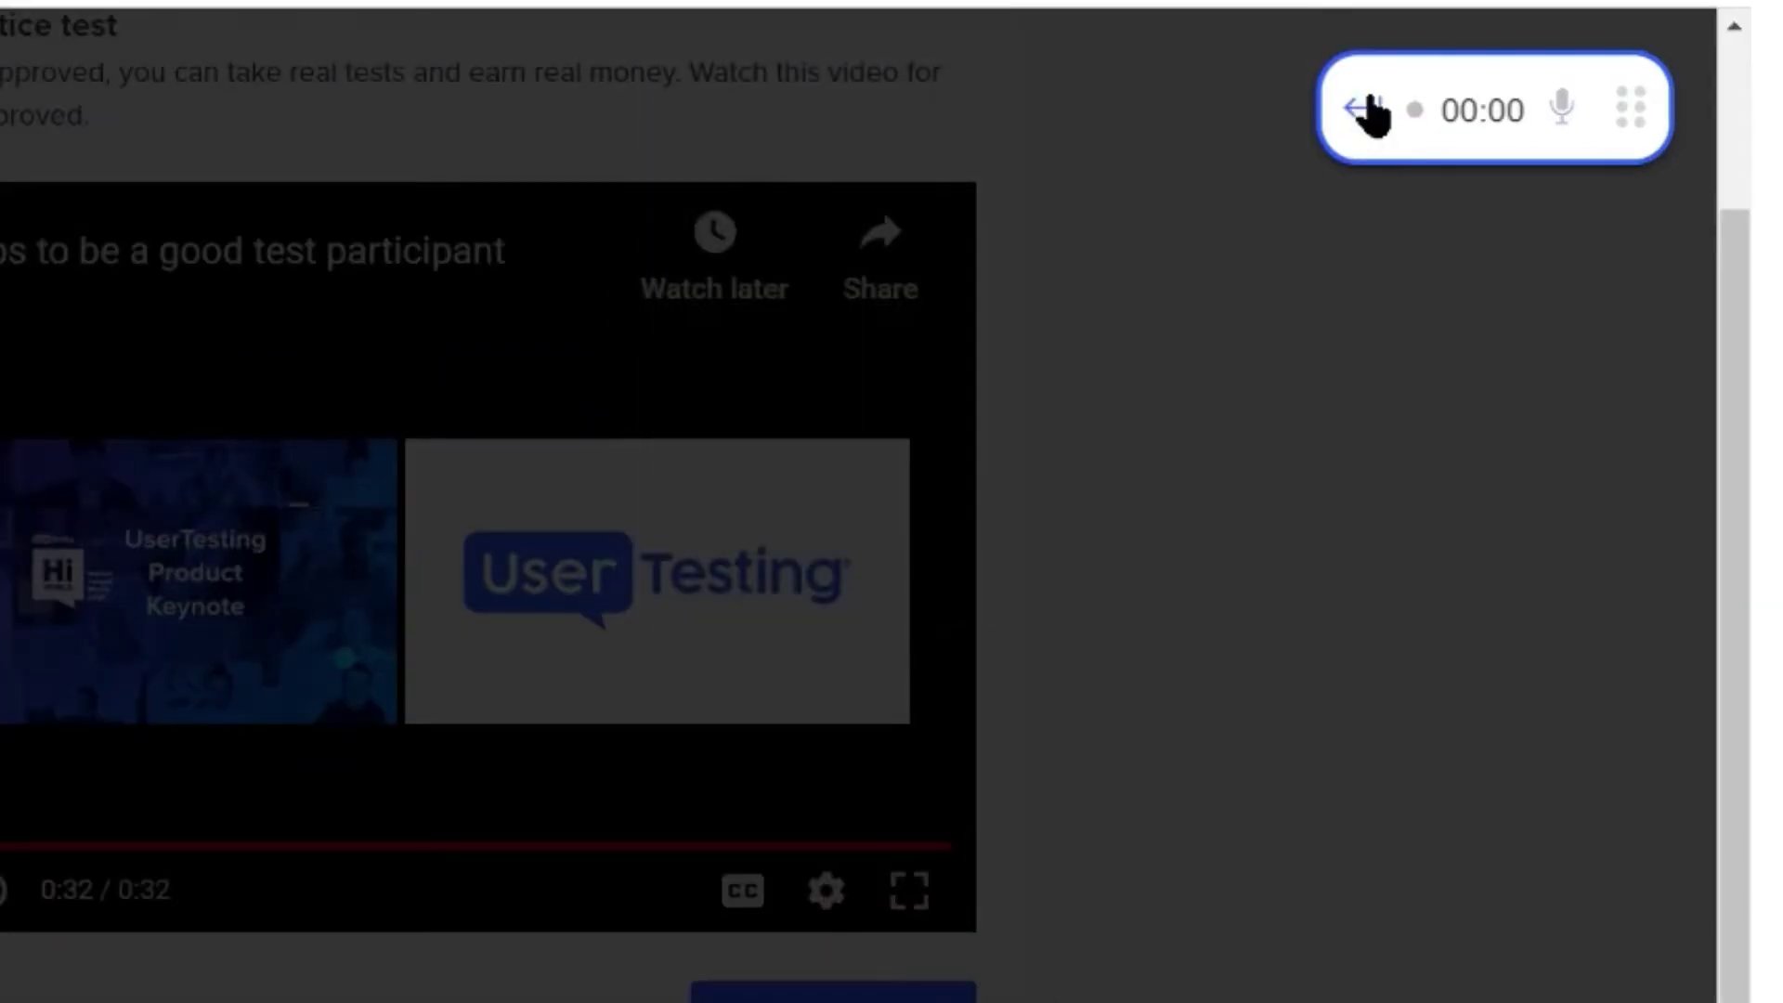
{"action": "left_click", "coordinate": [1371, 112]}
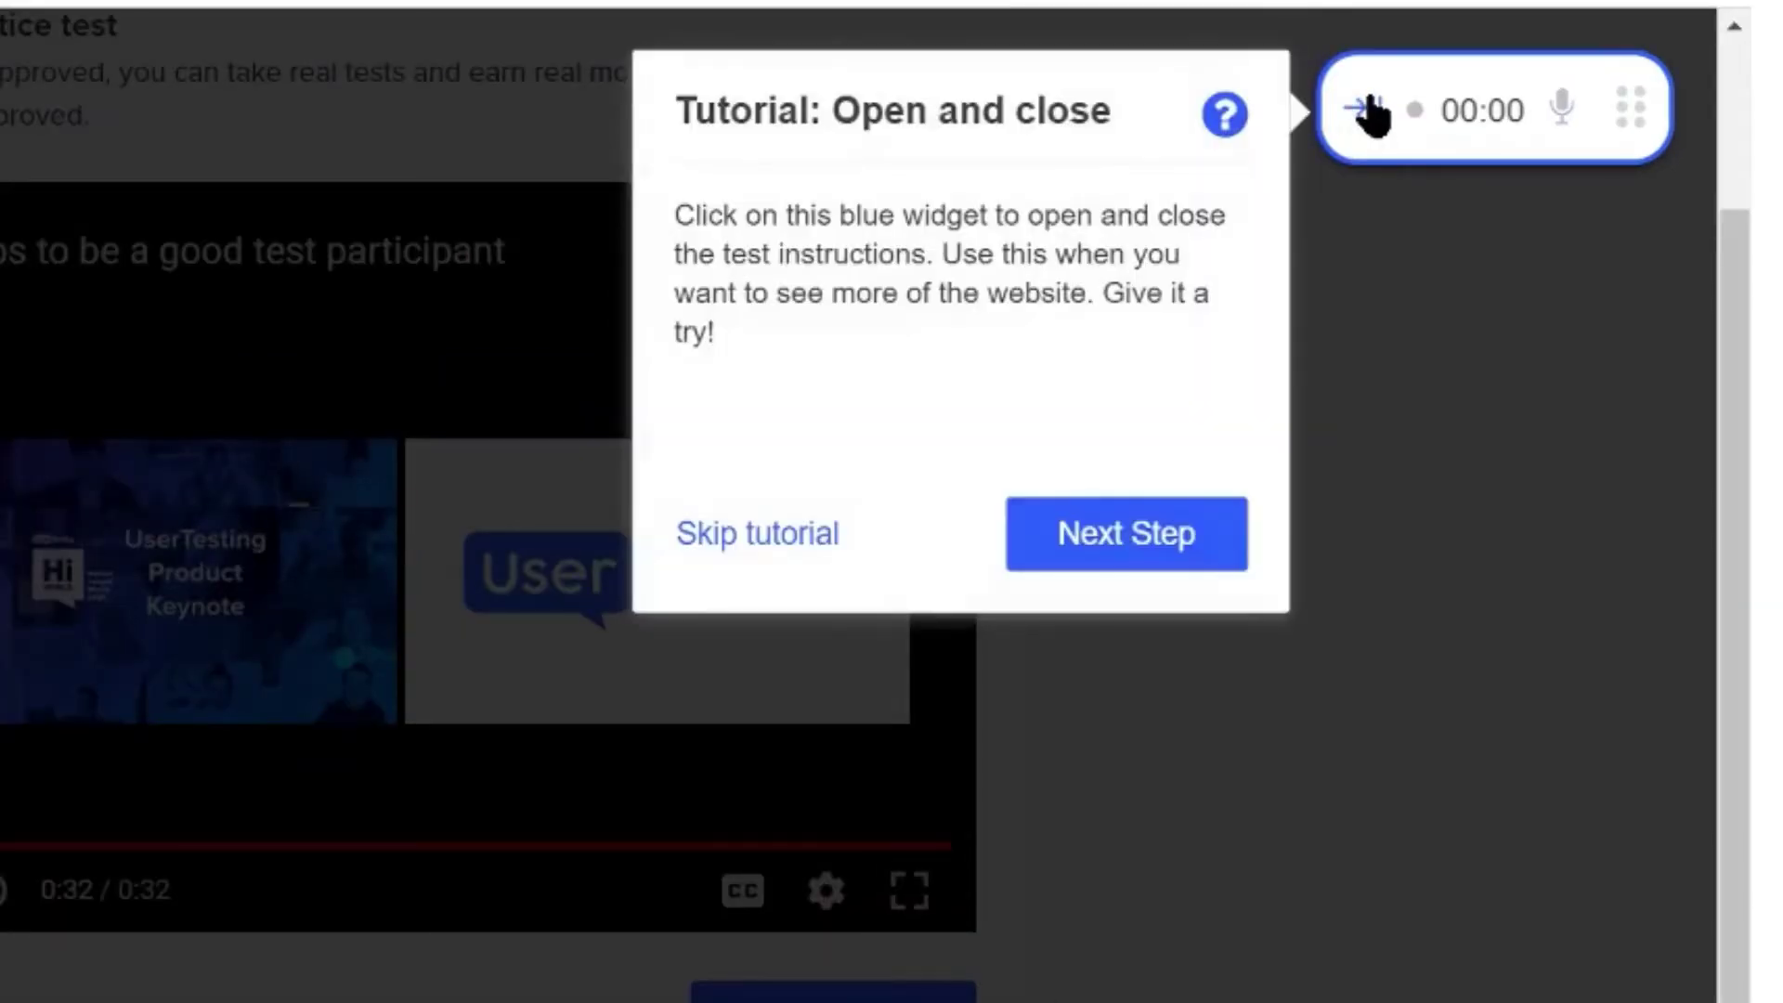
{"action": "left_click", "coordinate": [1124, 548]}
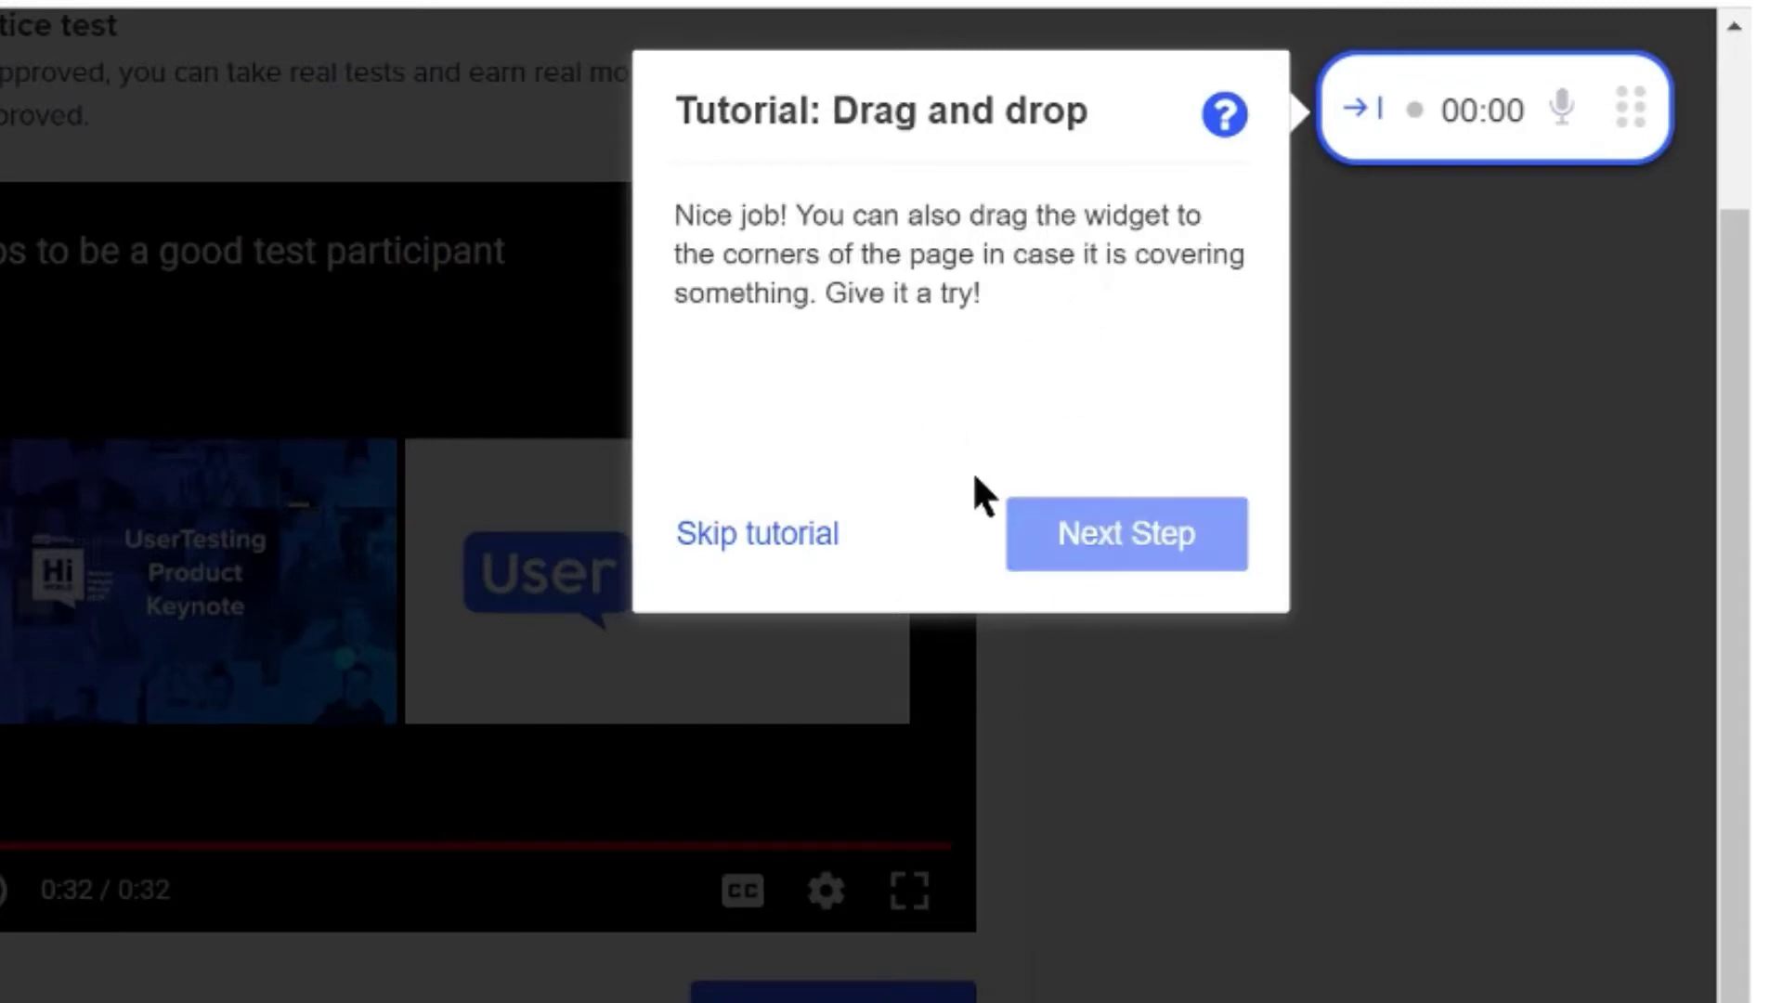
Collapse the widget, drag it to a corner, and advance to the mic check
{"action": "left_click", "coordinate": [1356, 125]}
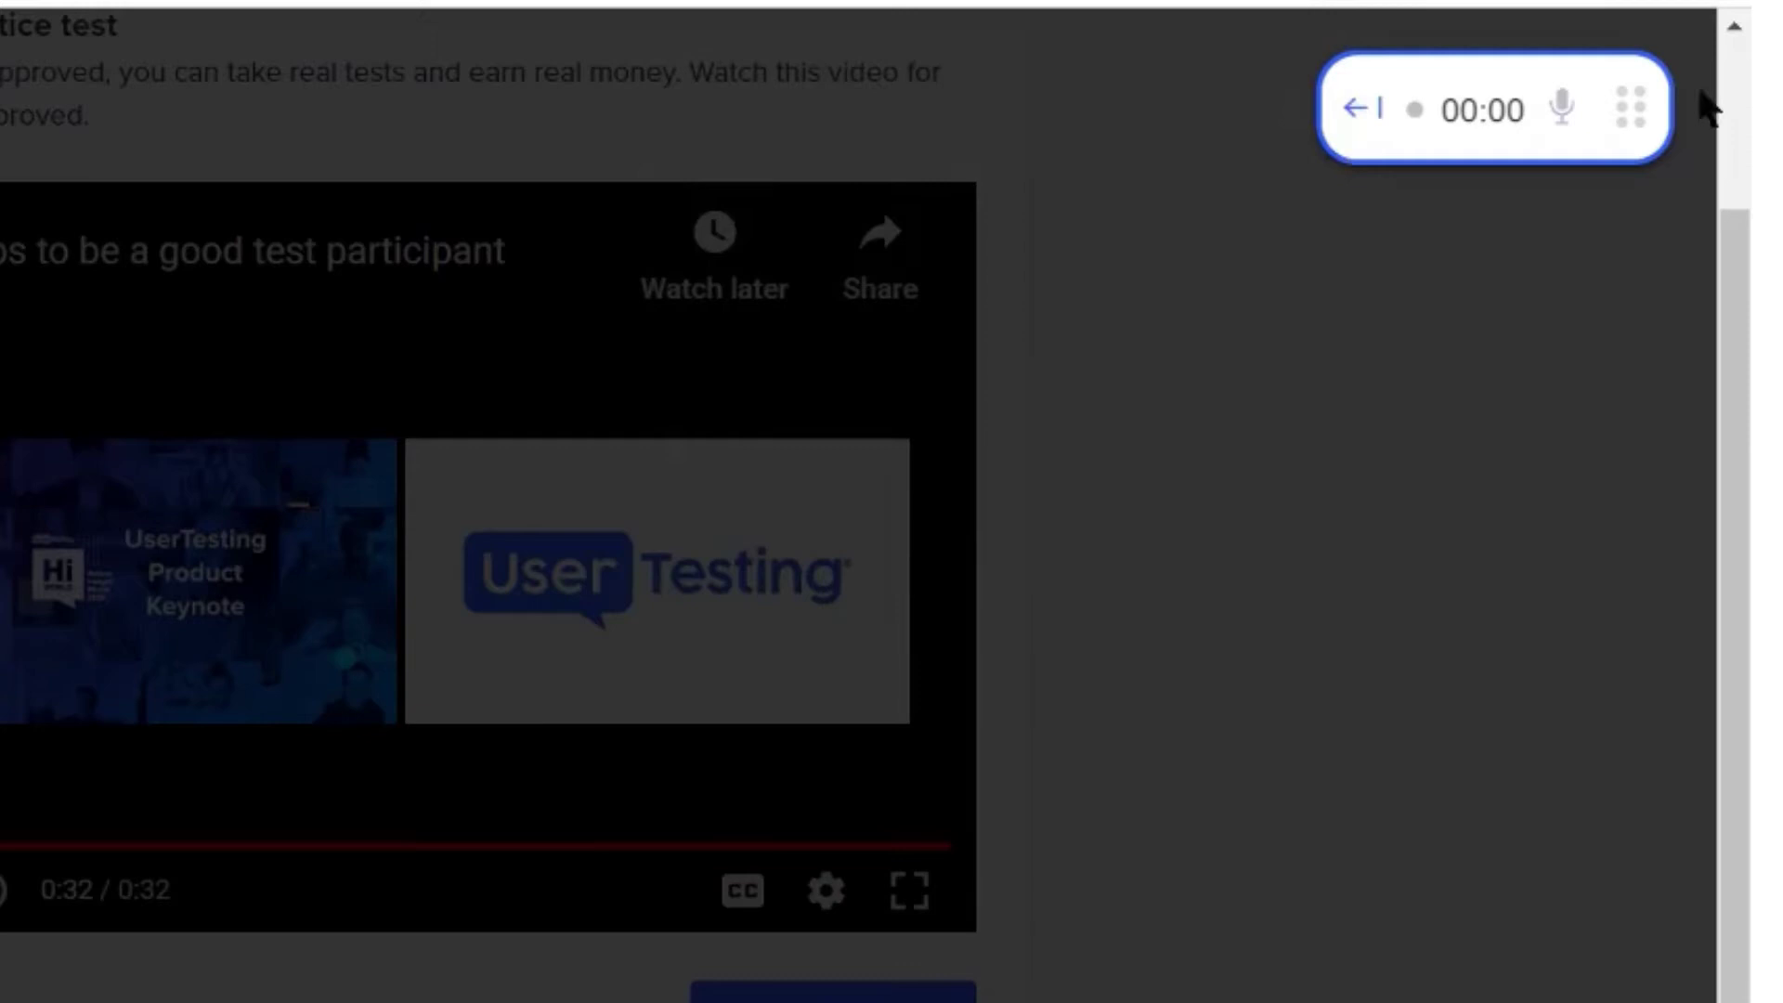
{"action": "left_click_drag", "start_coordinate": [1658, 63], "coordinate": [1696, 72]}
{"action": "left_click", "coordinate": [1096, 533]}
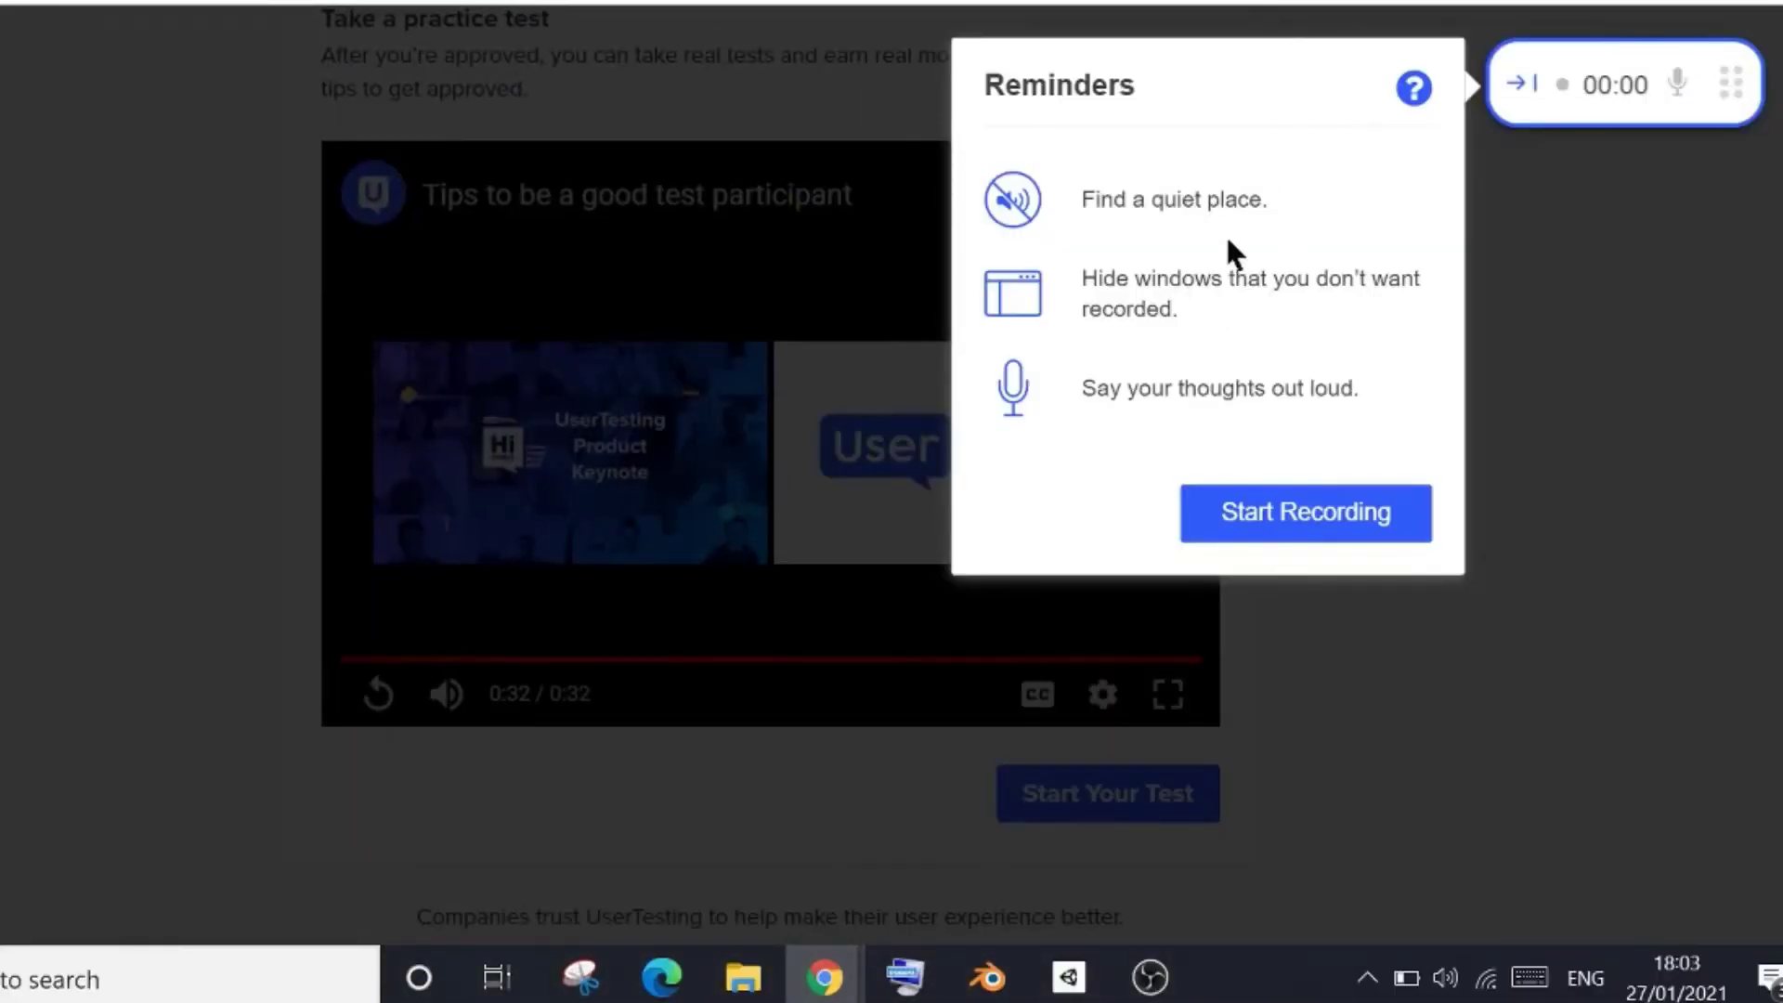
Start recording and share the entire screen with the recorder
{"action": "left_click", "coordinate": [1281, 520]}
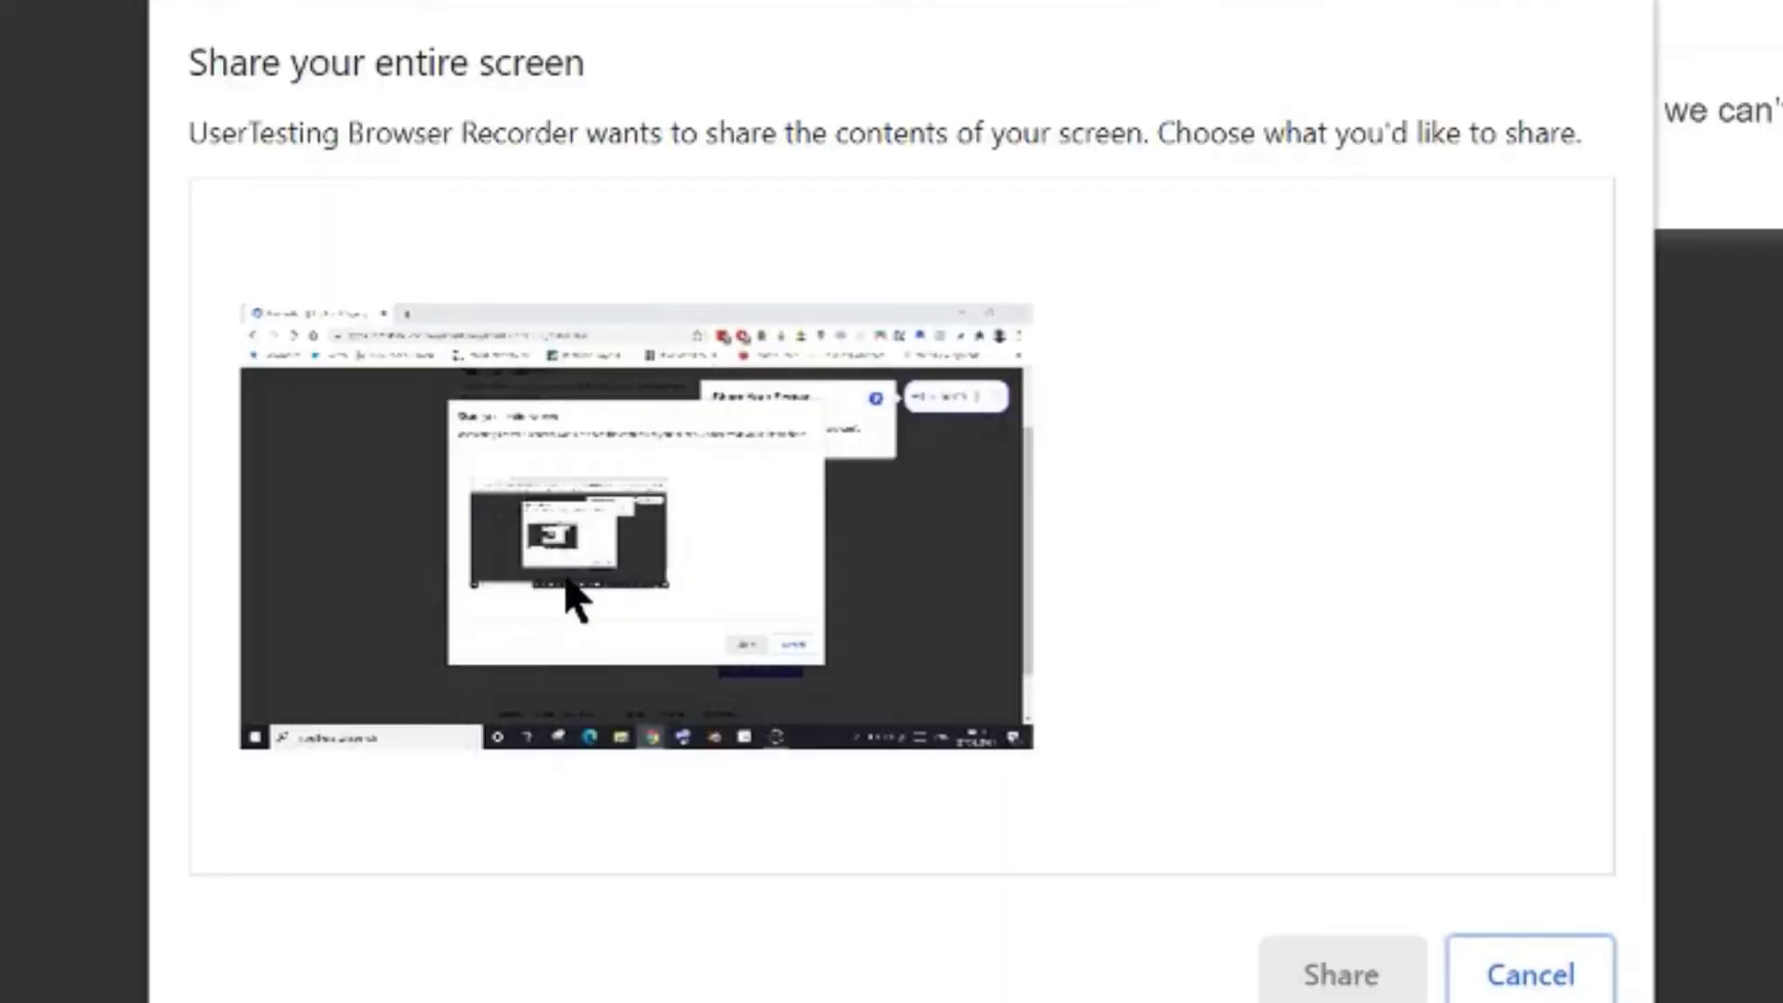
{"action": "left_click", "coordinate": [571, 480]}
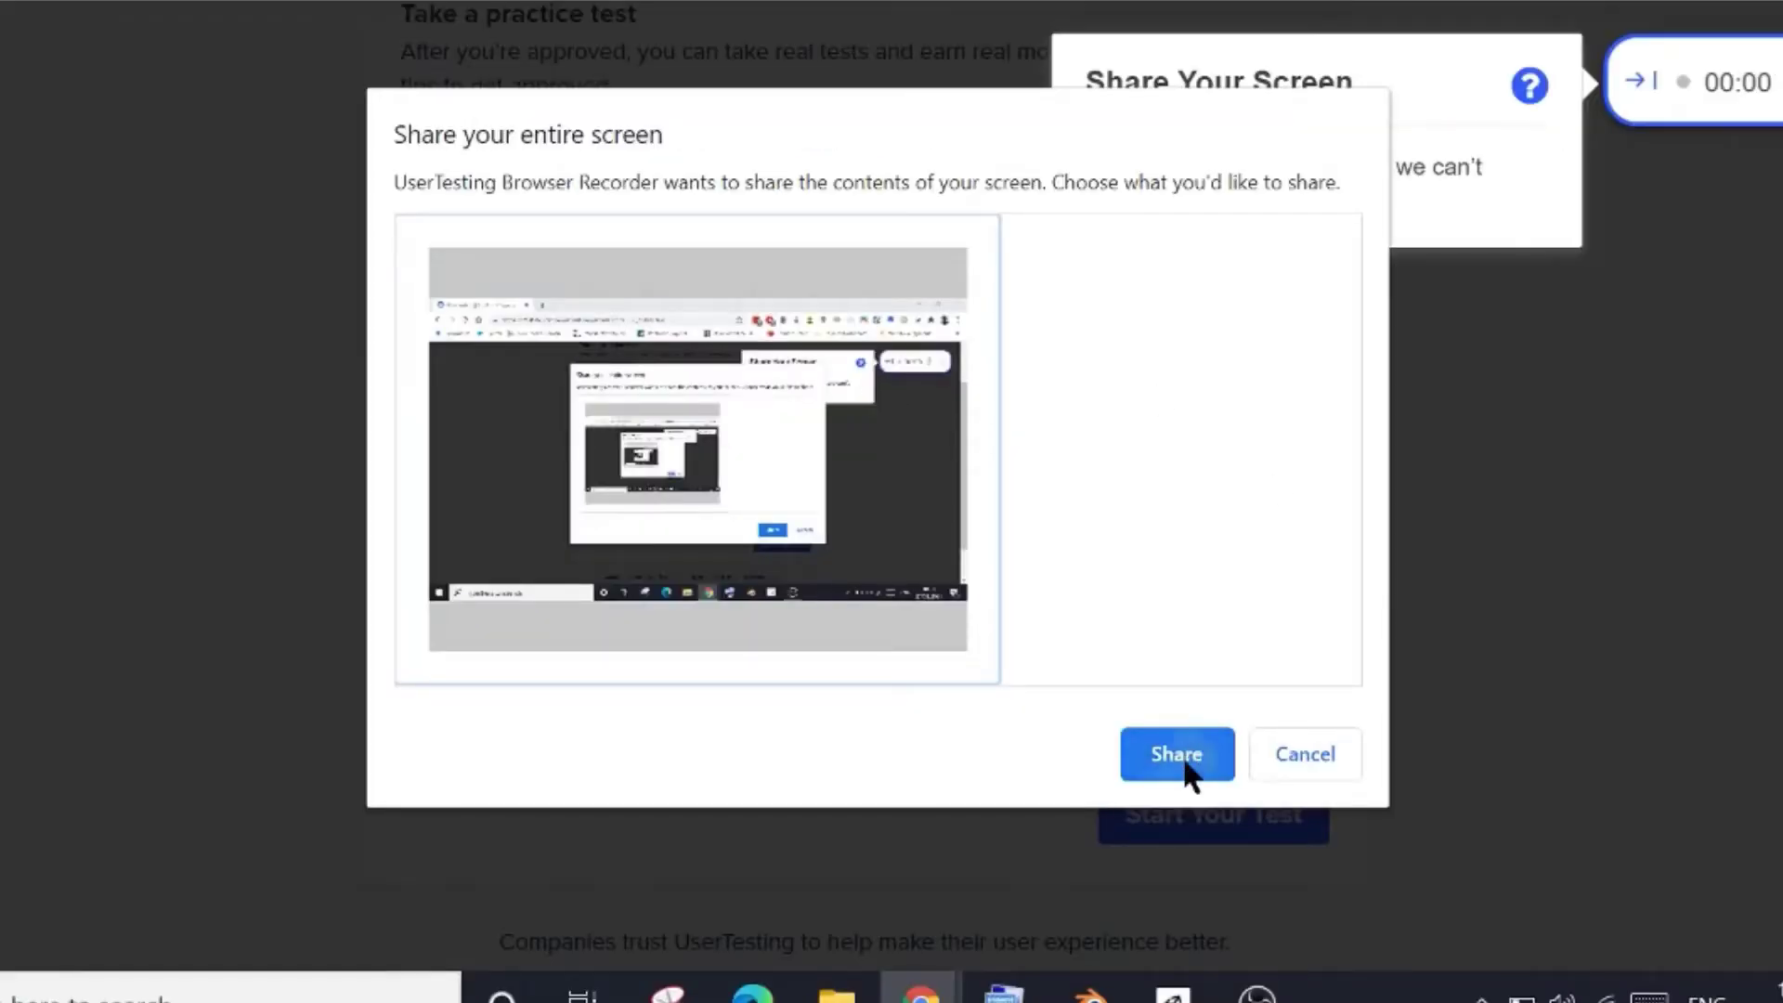
{"action": "left_click", "coordinate": [1182, 756]}
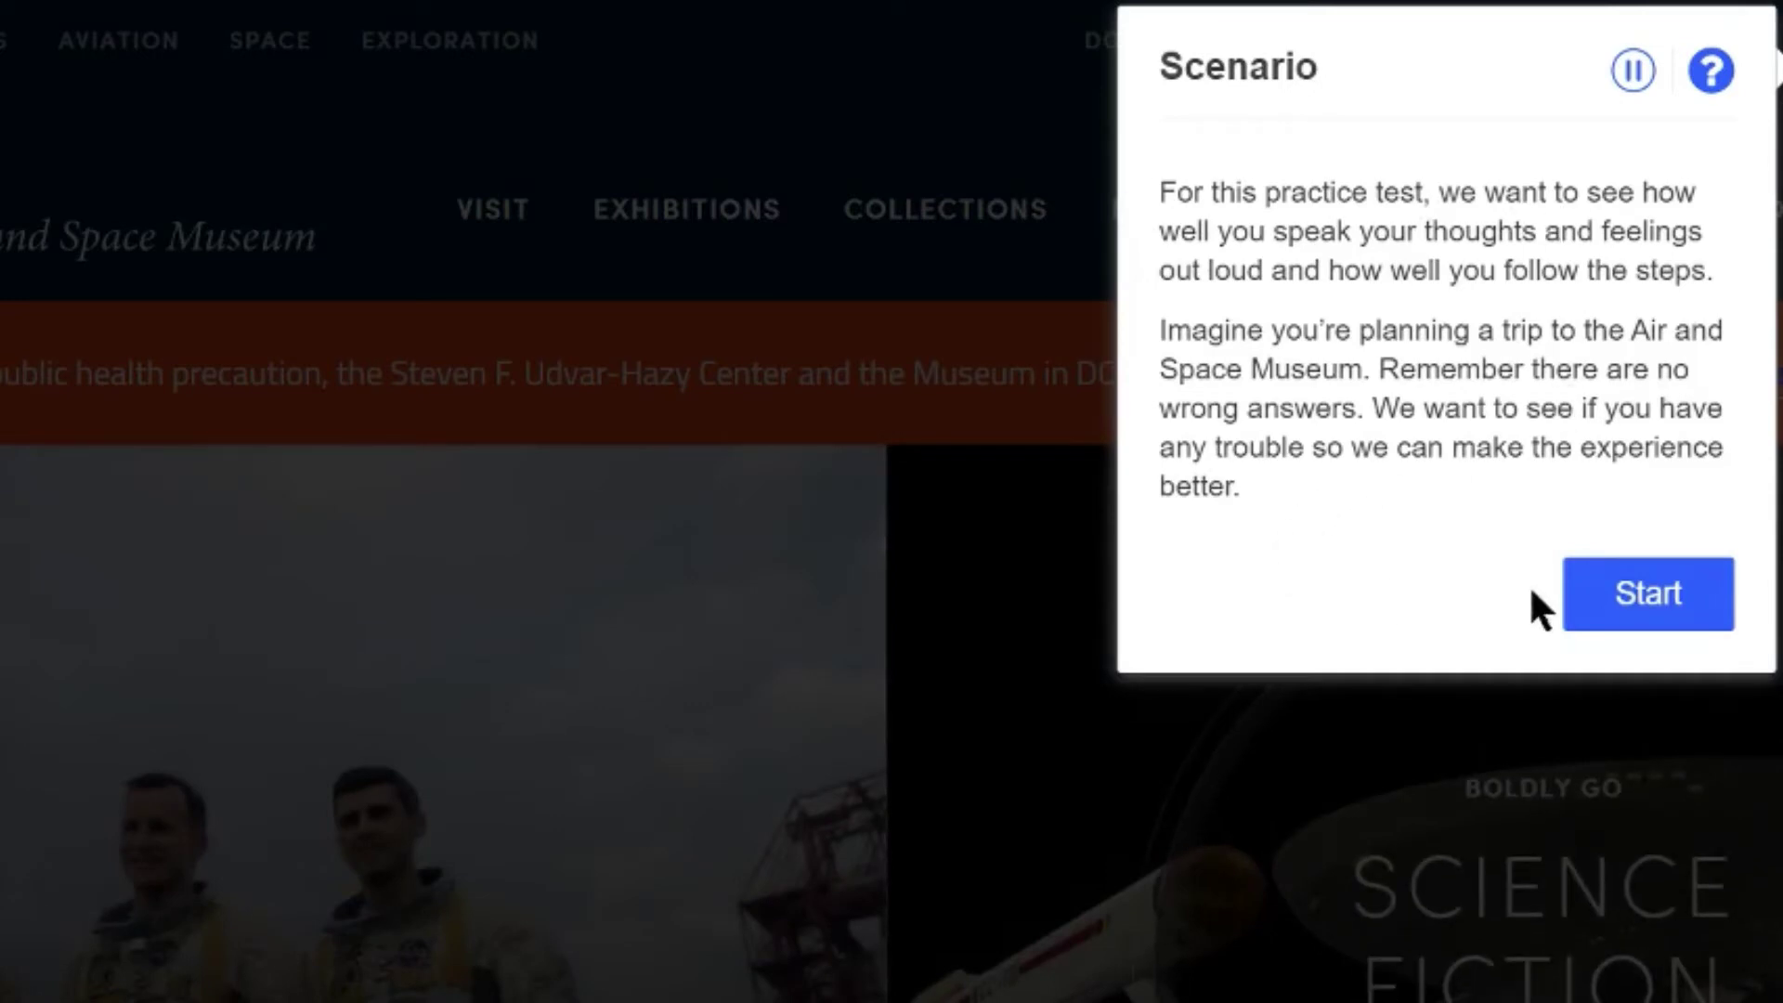
Hide the Scenario panel to view the museum site, then bring it back
{"action": "left_click", "coordinate": [1648, 593]}
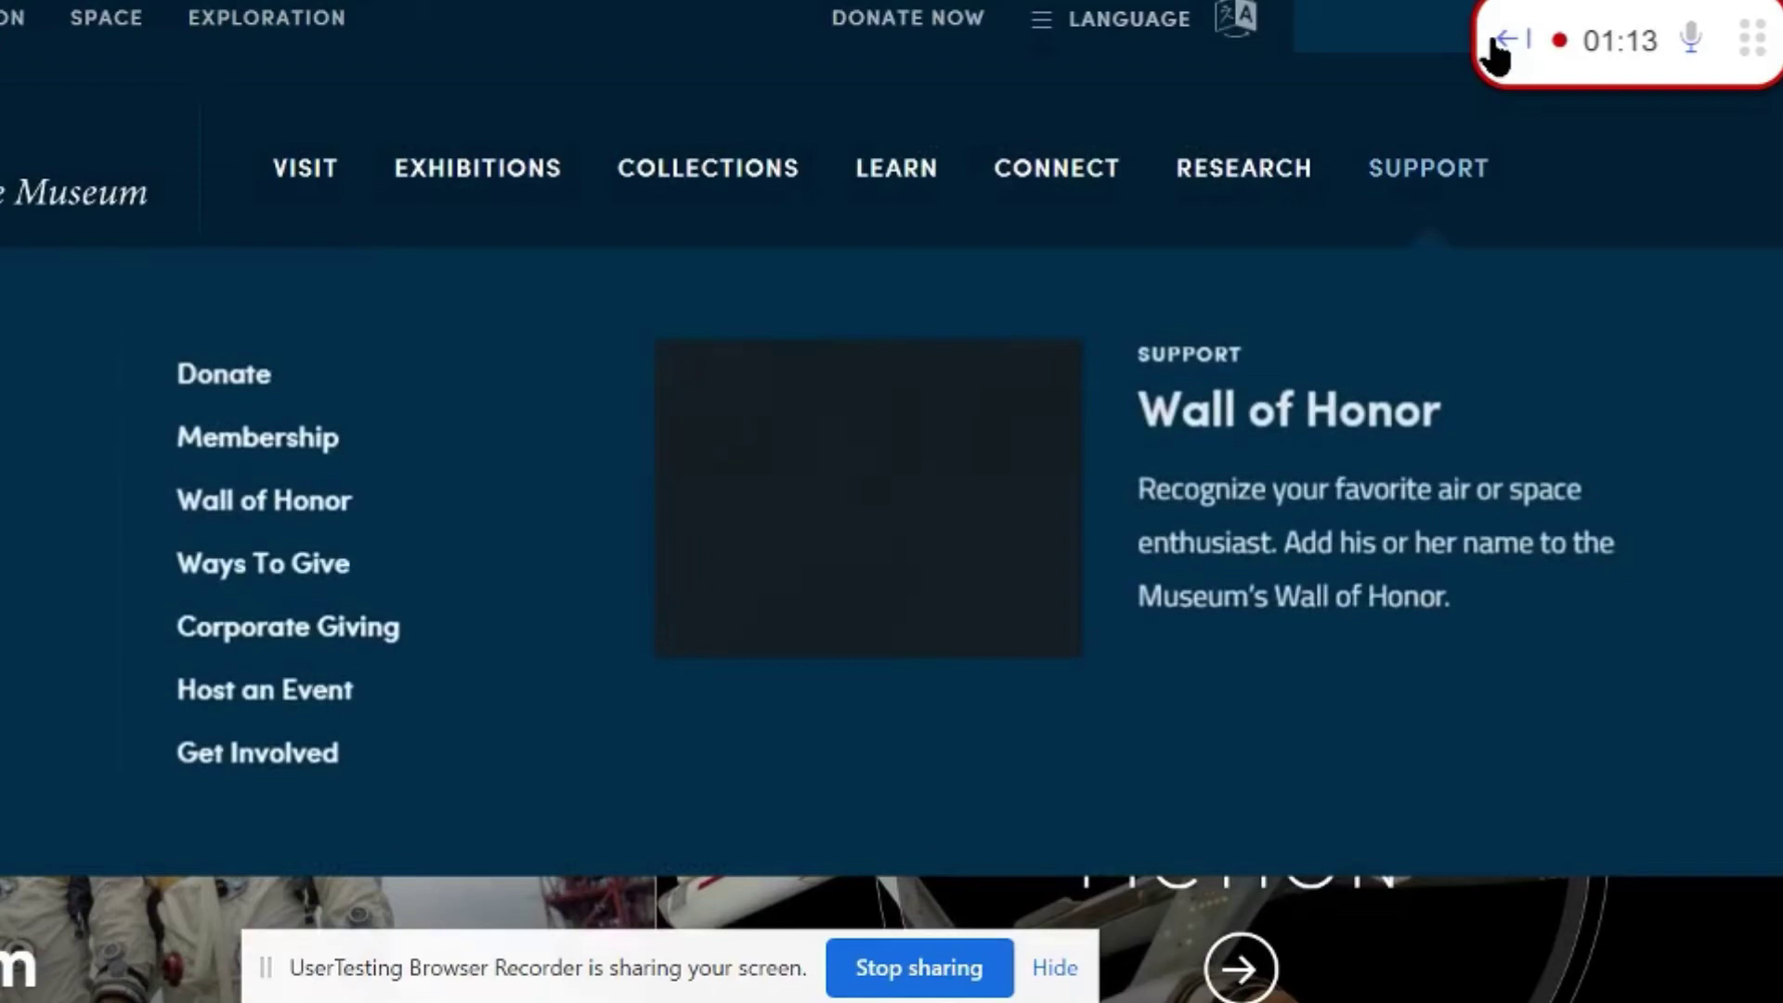
{"action": "left_click", "coordinate": [1497, 46]}
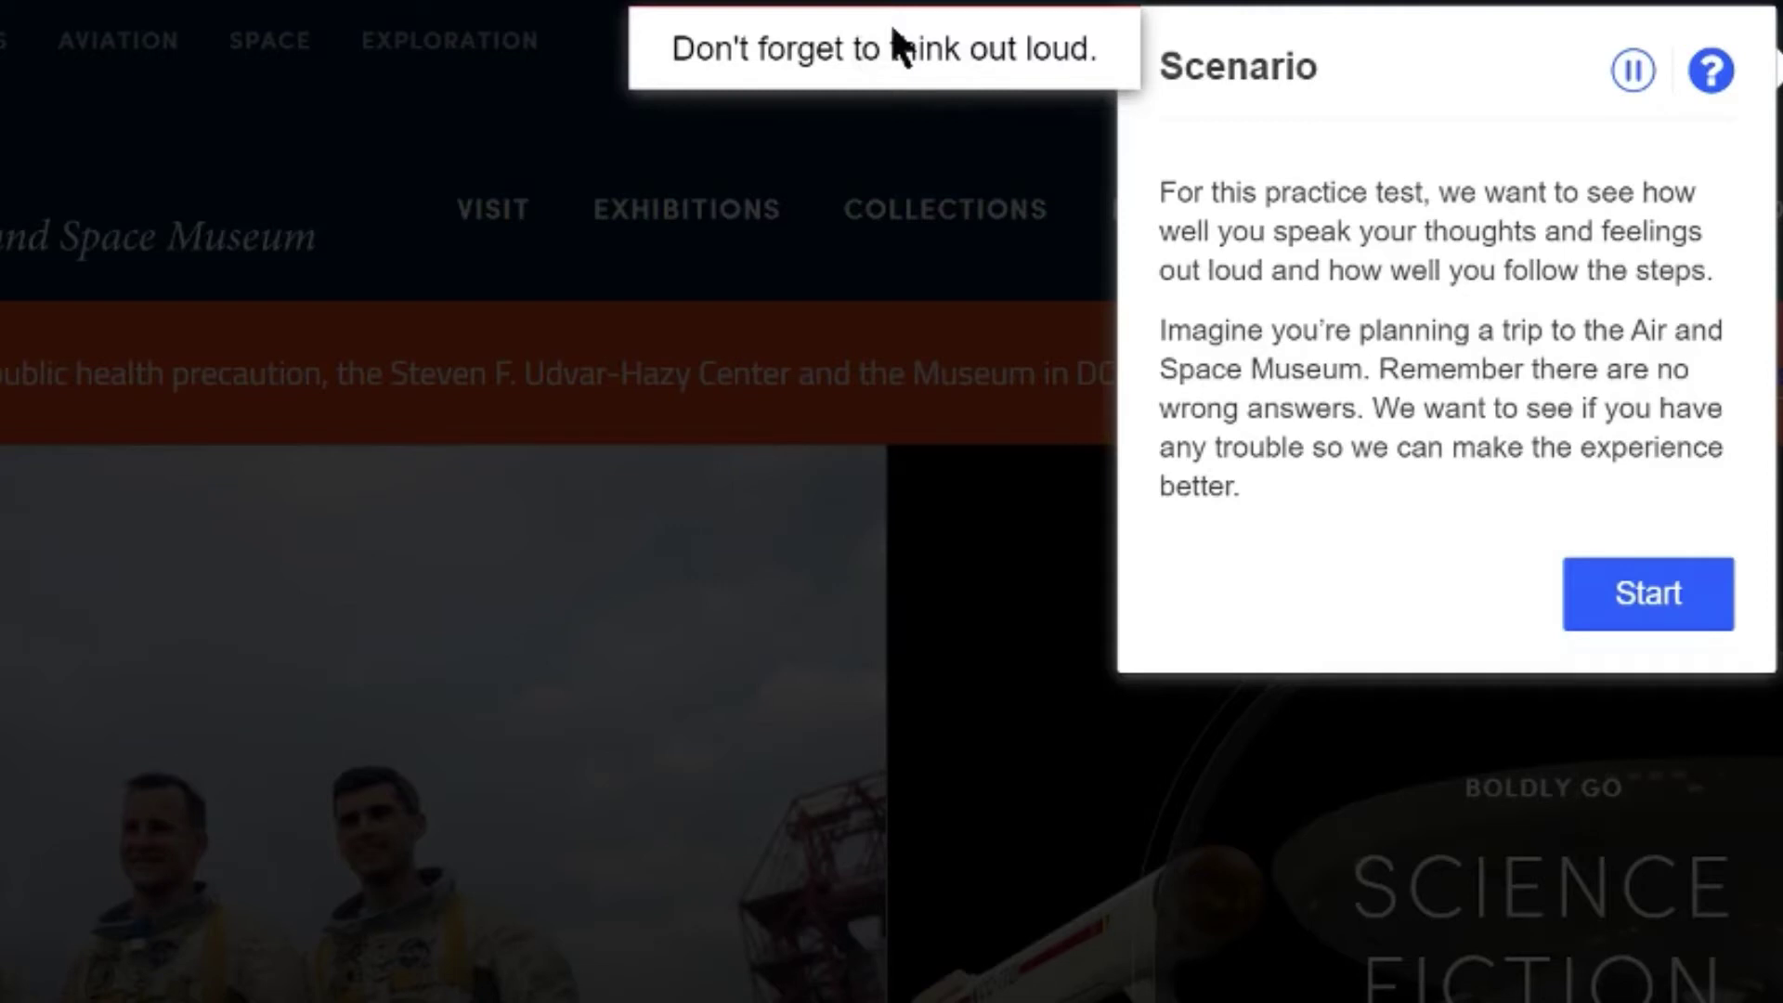
Complete Steps 1–3, opening the Udvar-Hazy Center Floor Plans & Guides page, then stop recording
{"action": "left_click", "coordinate": [1574, 595]}
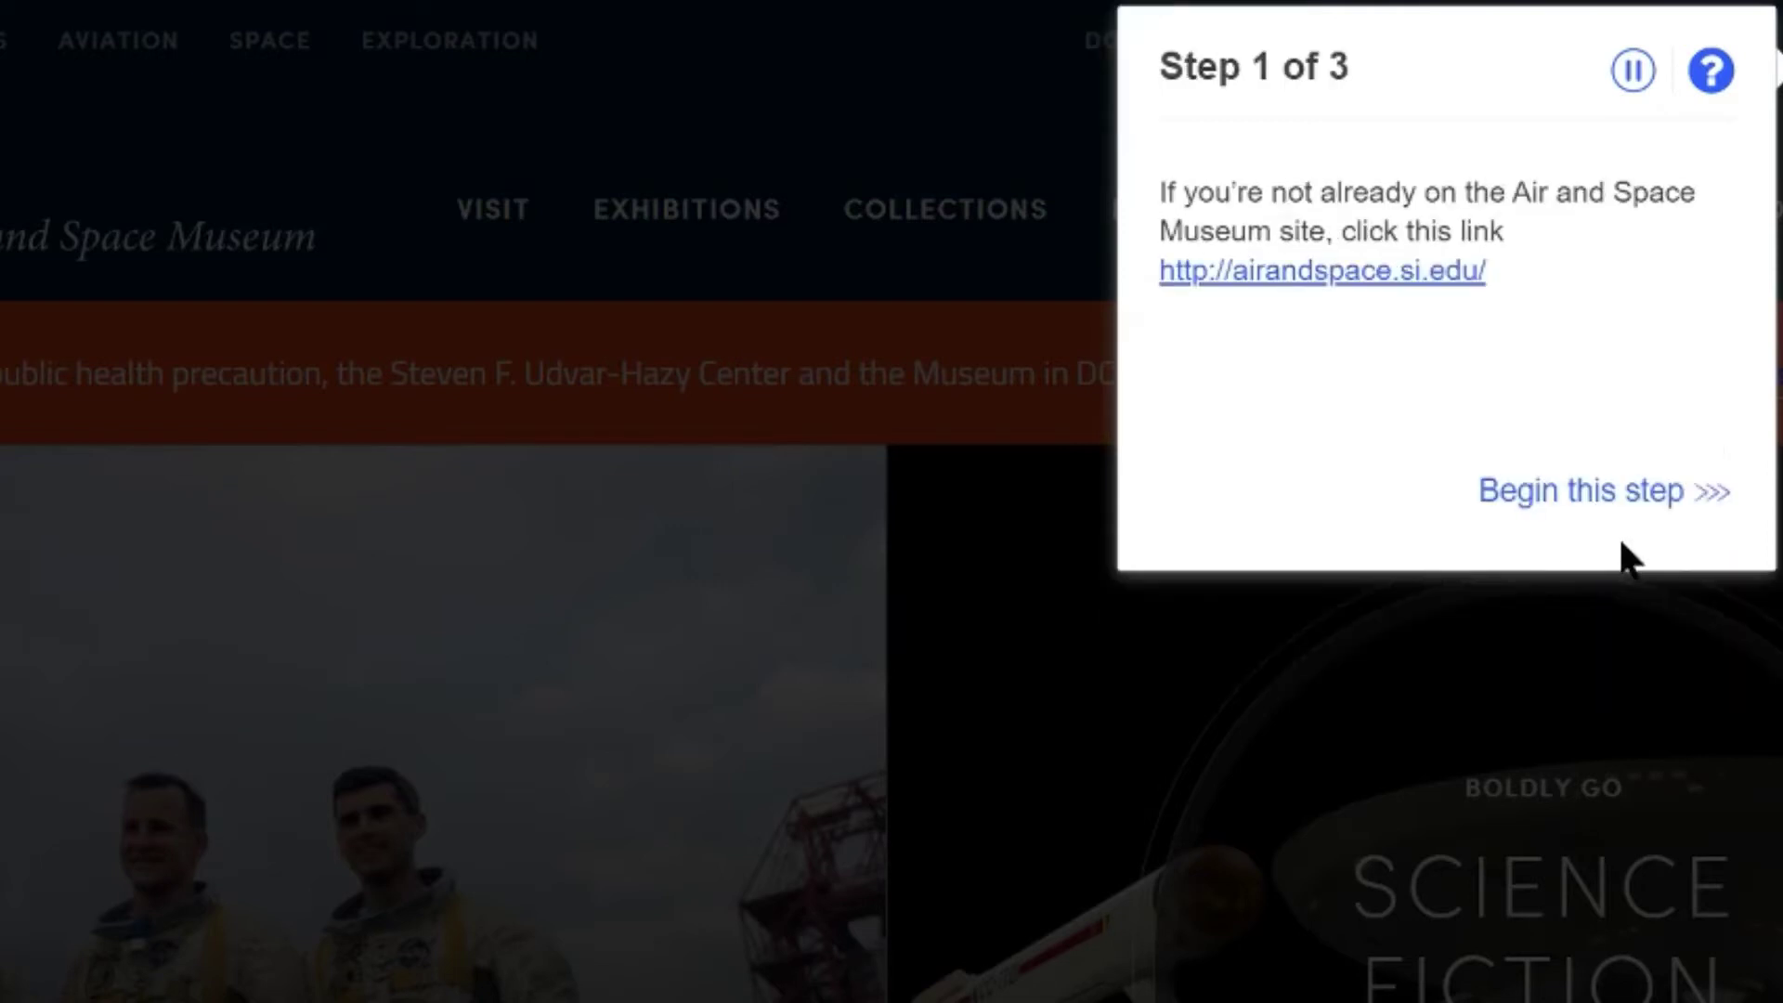
{"action": "left_click", "coordinate": [1625, 497]}
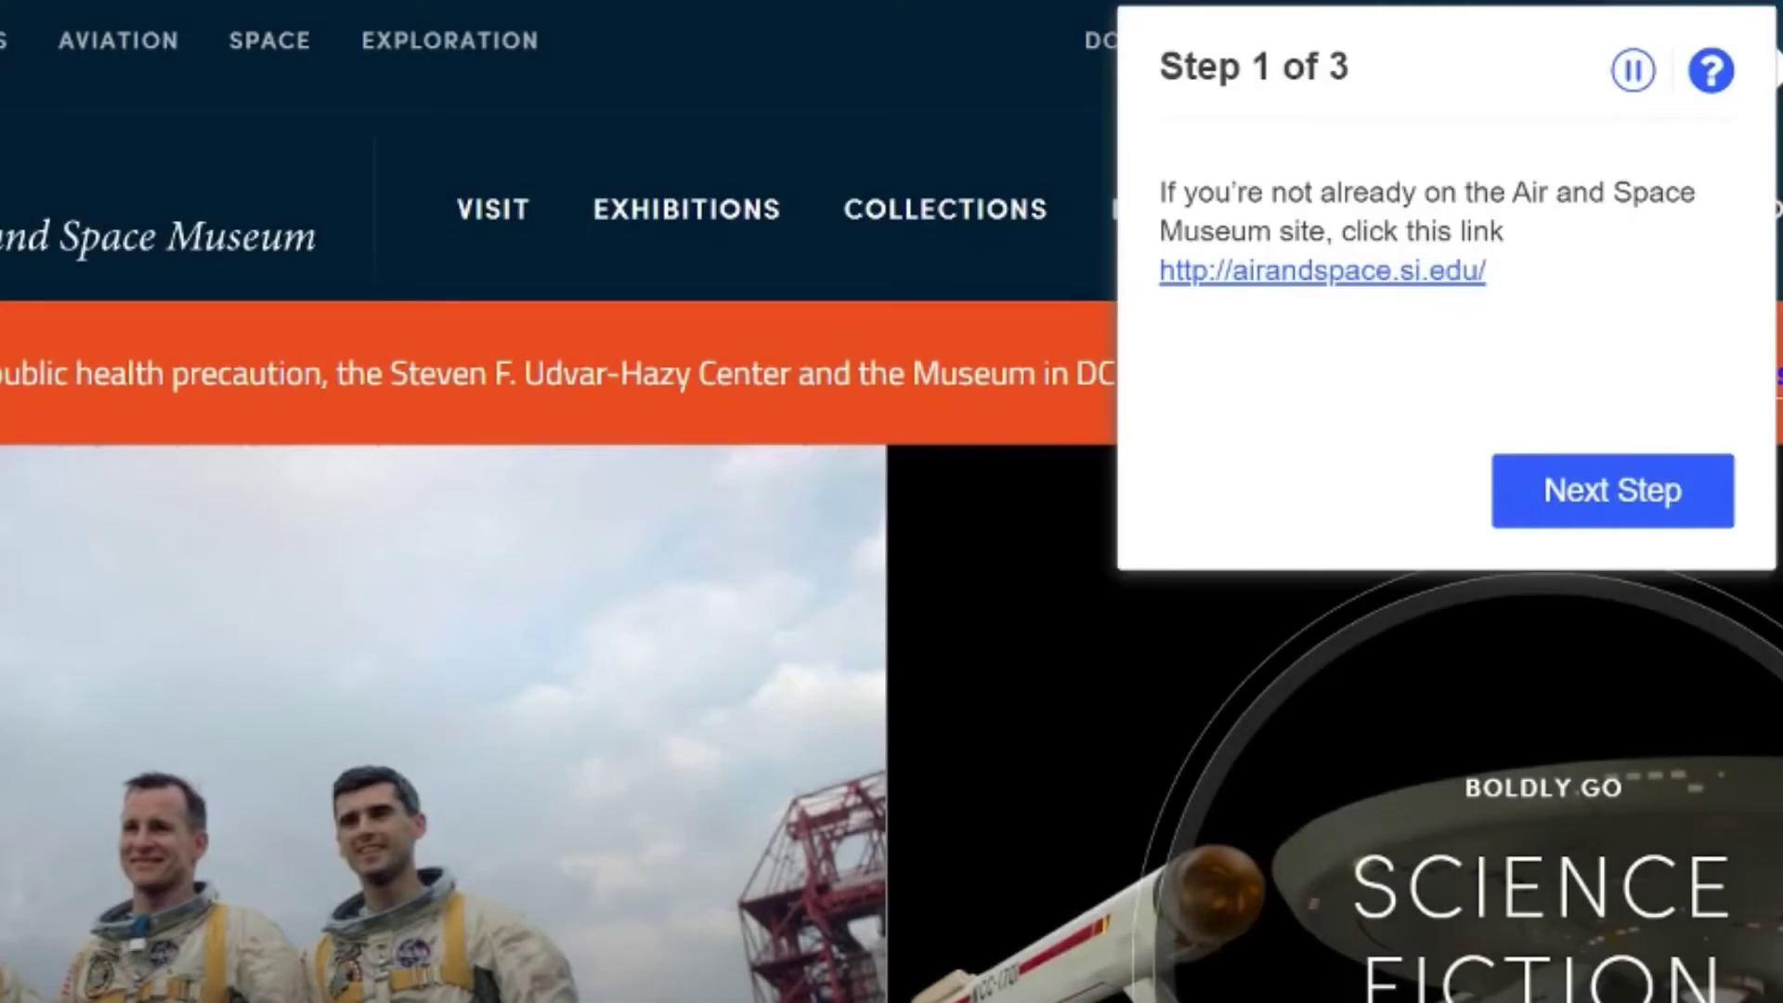
{"action": "left_click", "coordinate": [1635, 485]}
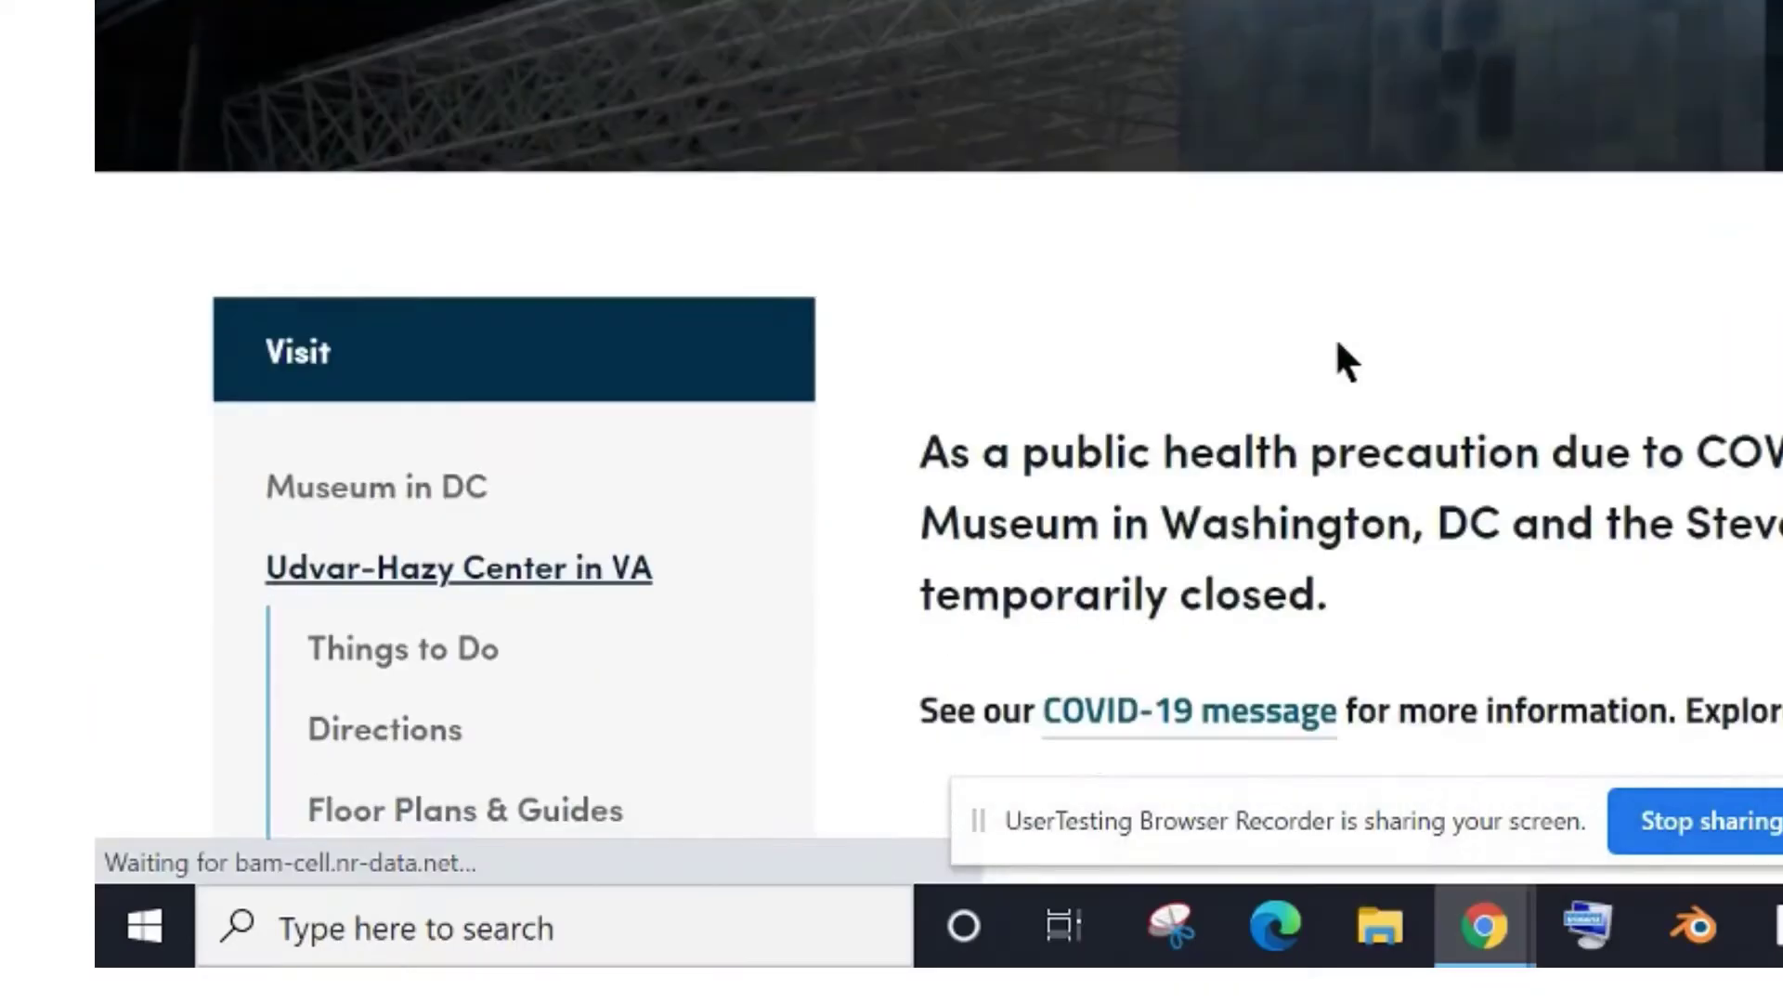
{"action": "scroll", "coordinate": [1338, 348], "scroll_direction": "down", "scroll_amount": 3}
{"action": "scroll", "coordinate": [1338, 343], "scroll_direction": "down", "scroll_amount": 2}
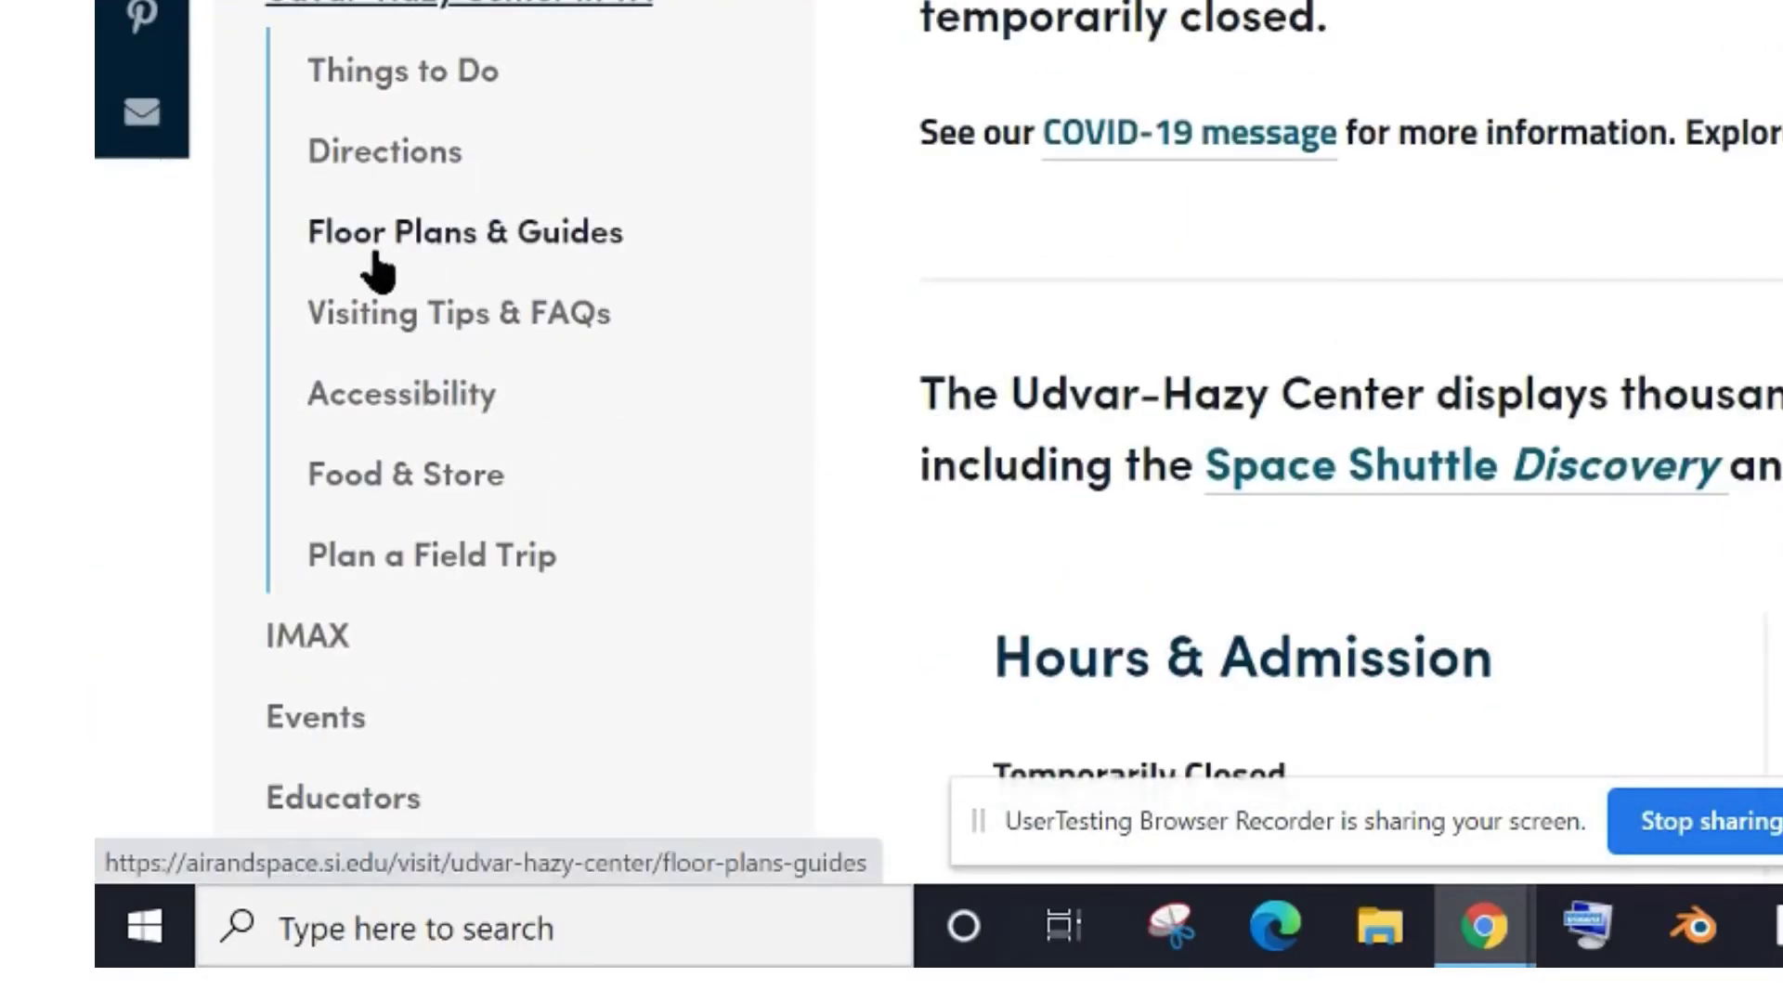
{"action": "left_click", "coordinate": [423, 232]}
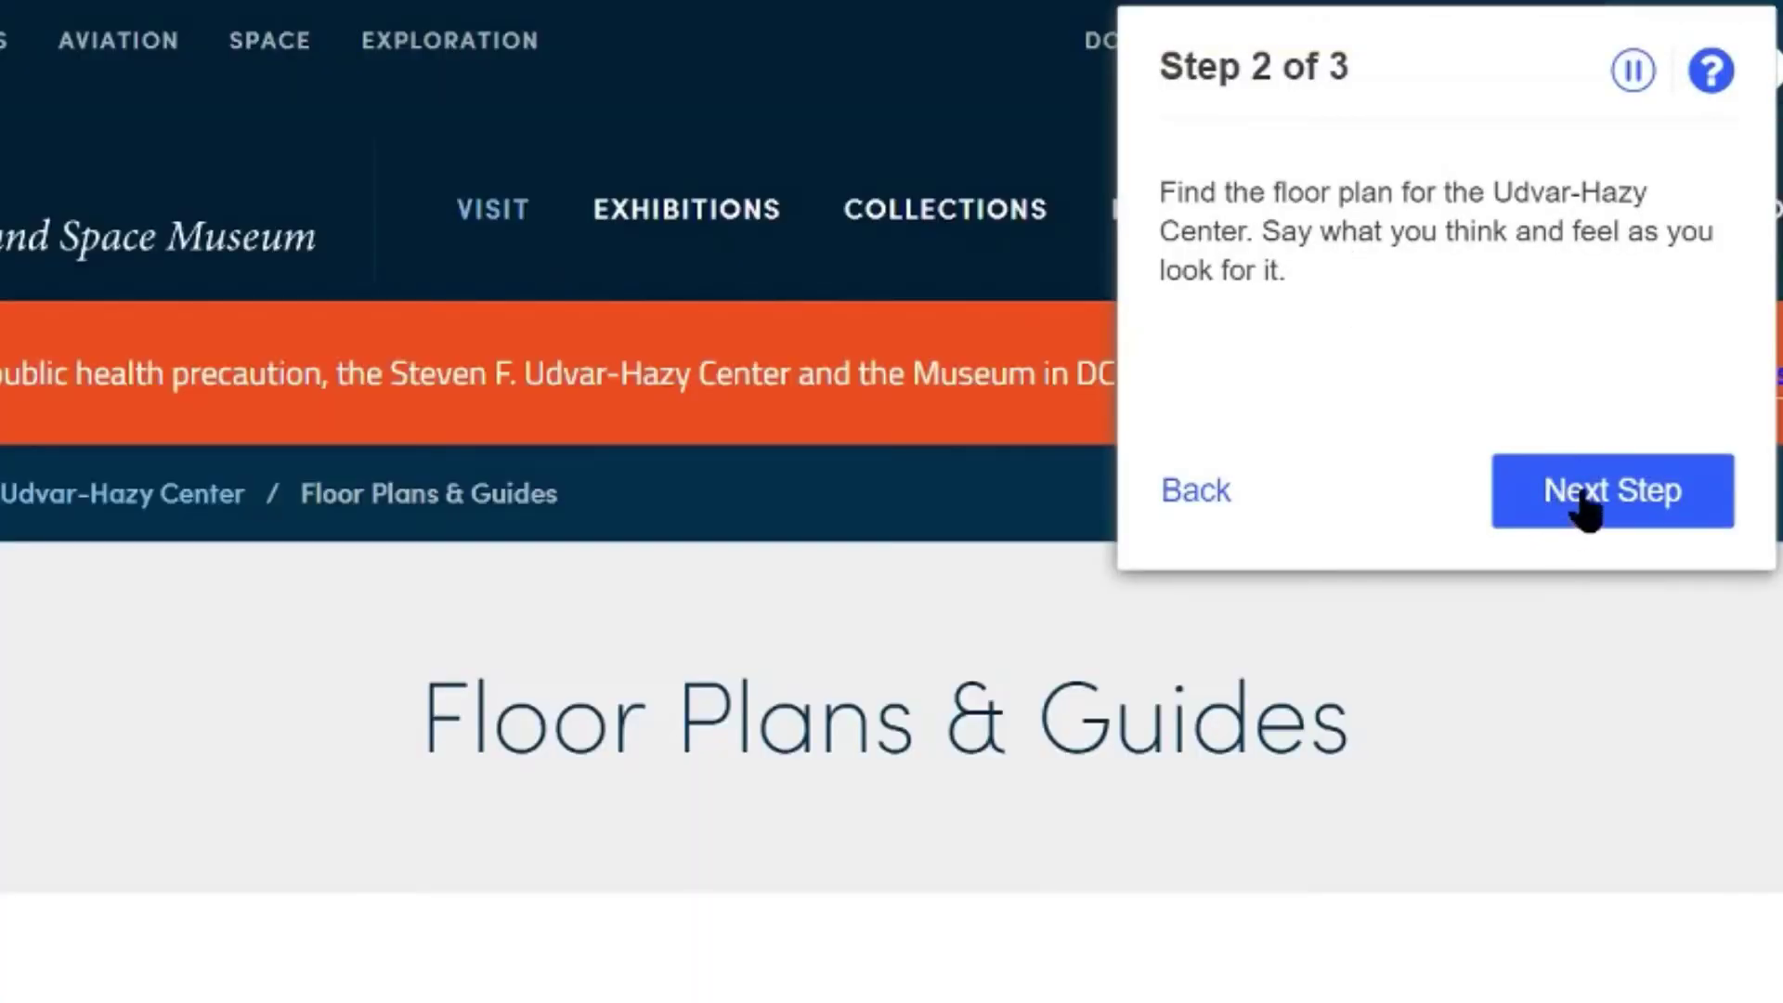
{"action": "left_click", "coordinate": [1585, 506]}
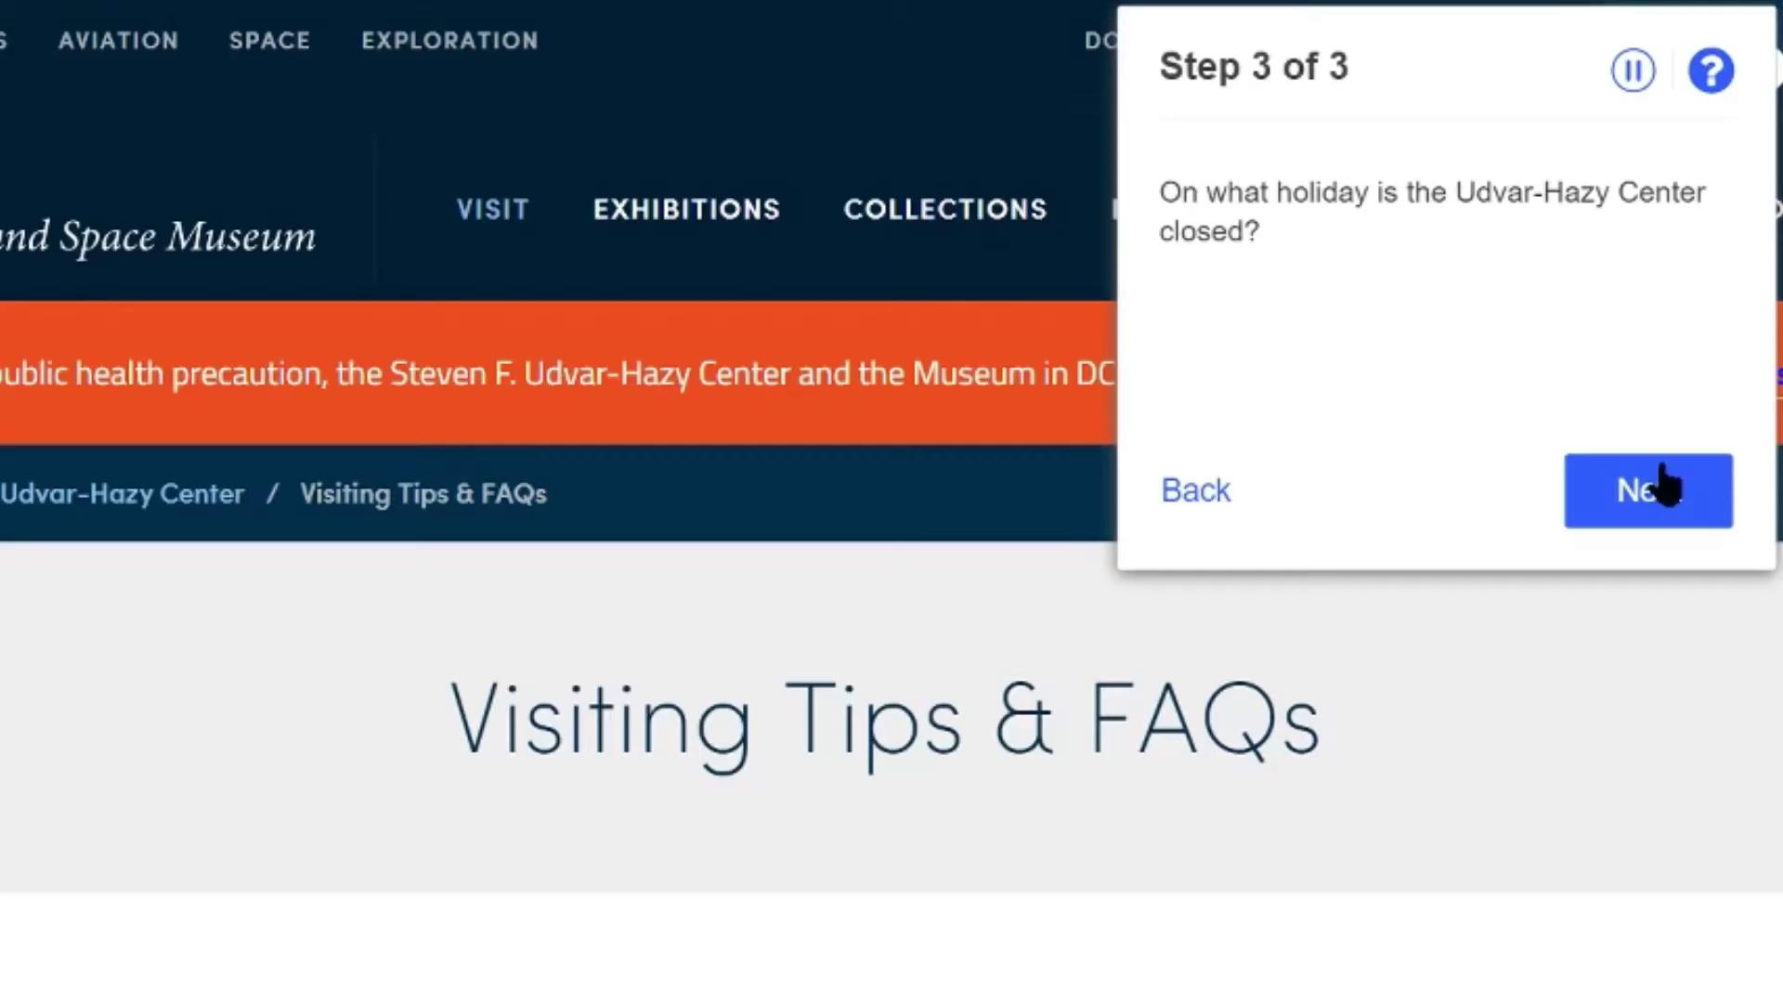
{"action": "left_click", "coordinate": [1650, 511]}
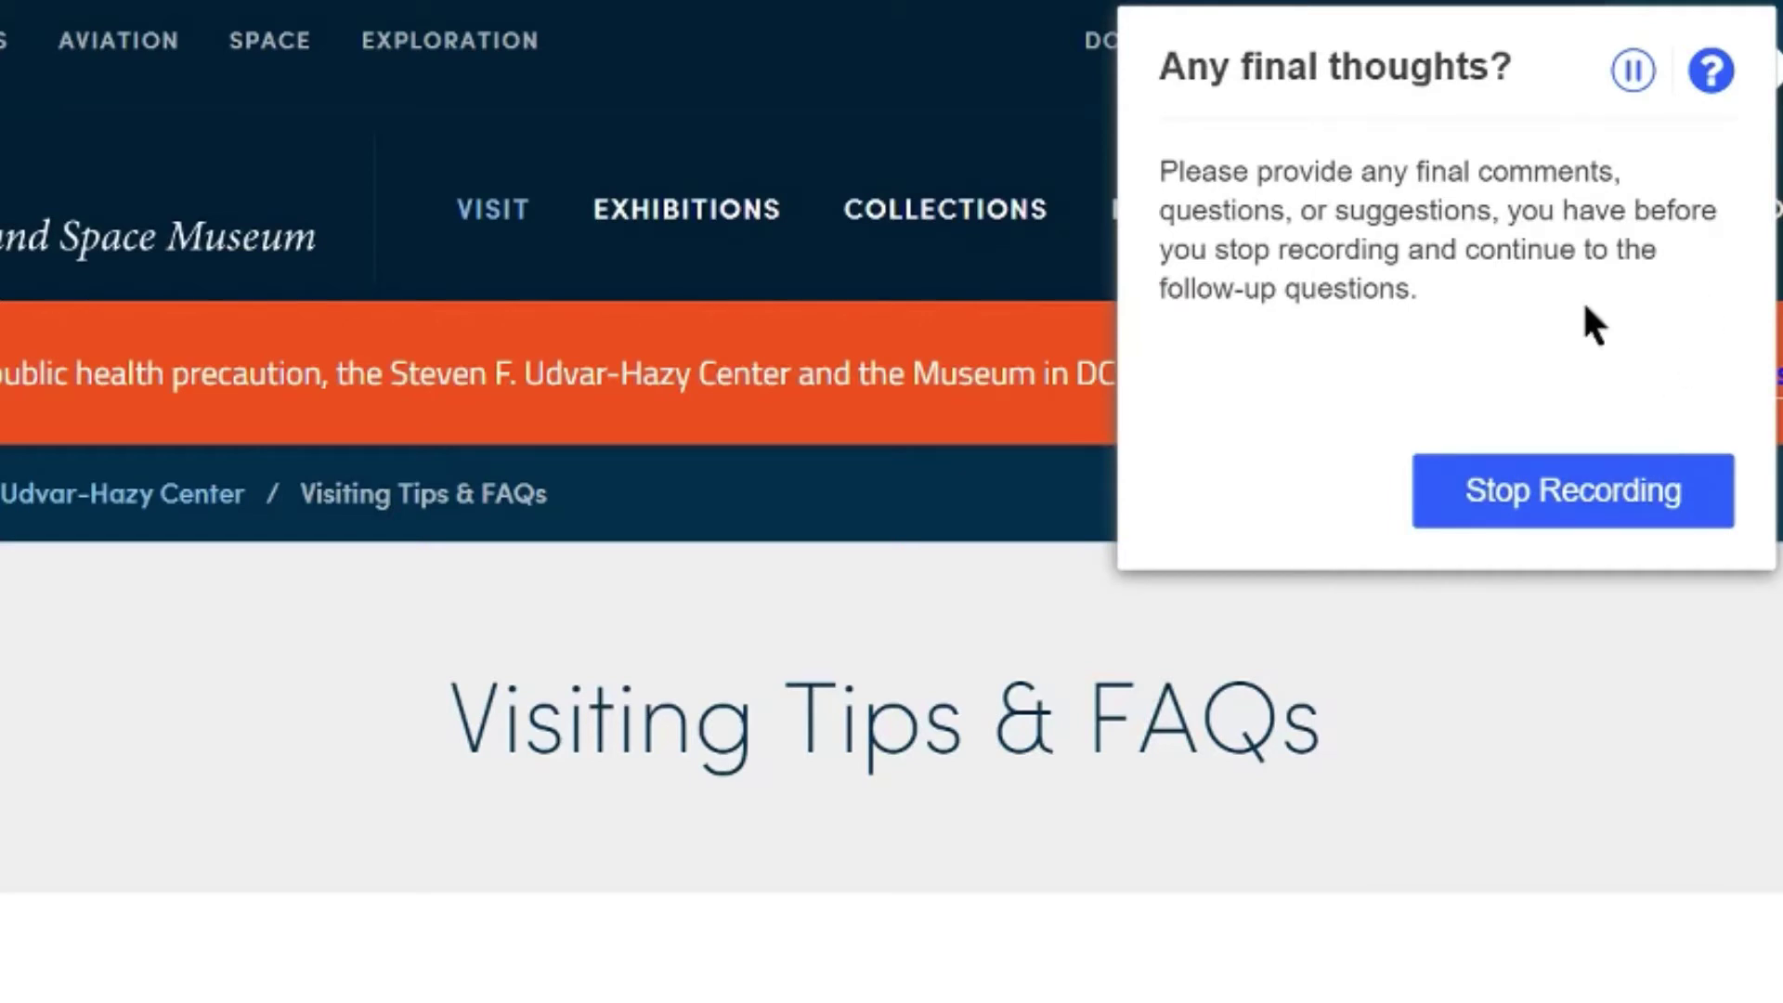
{"action": "left_click", "coordinate": [1611, 501]}
Answer the first question with feedback about the FAQ search and fast-loading site
{"action": "type", "text": "I was expecting a search button in FAQ's to type my questions but there was no such option."}
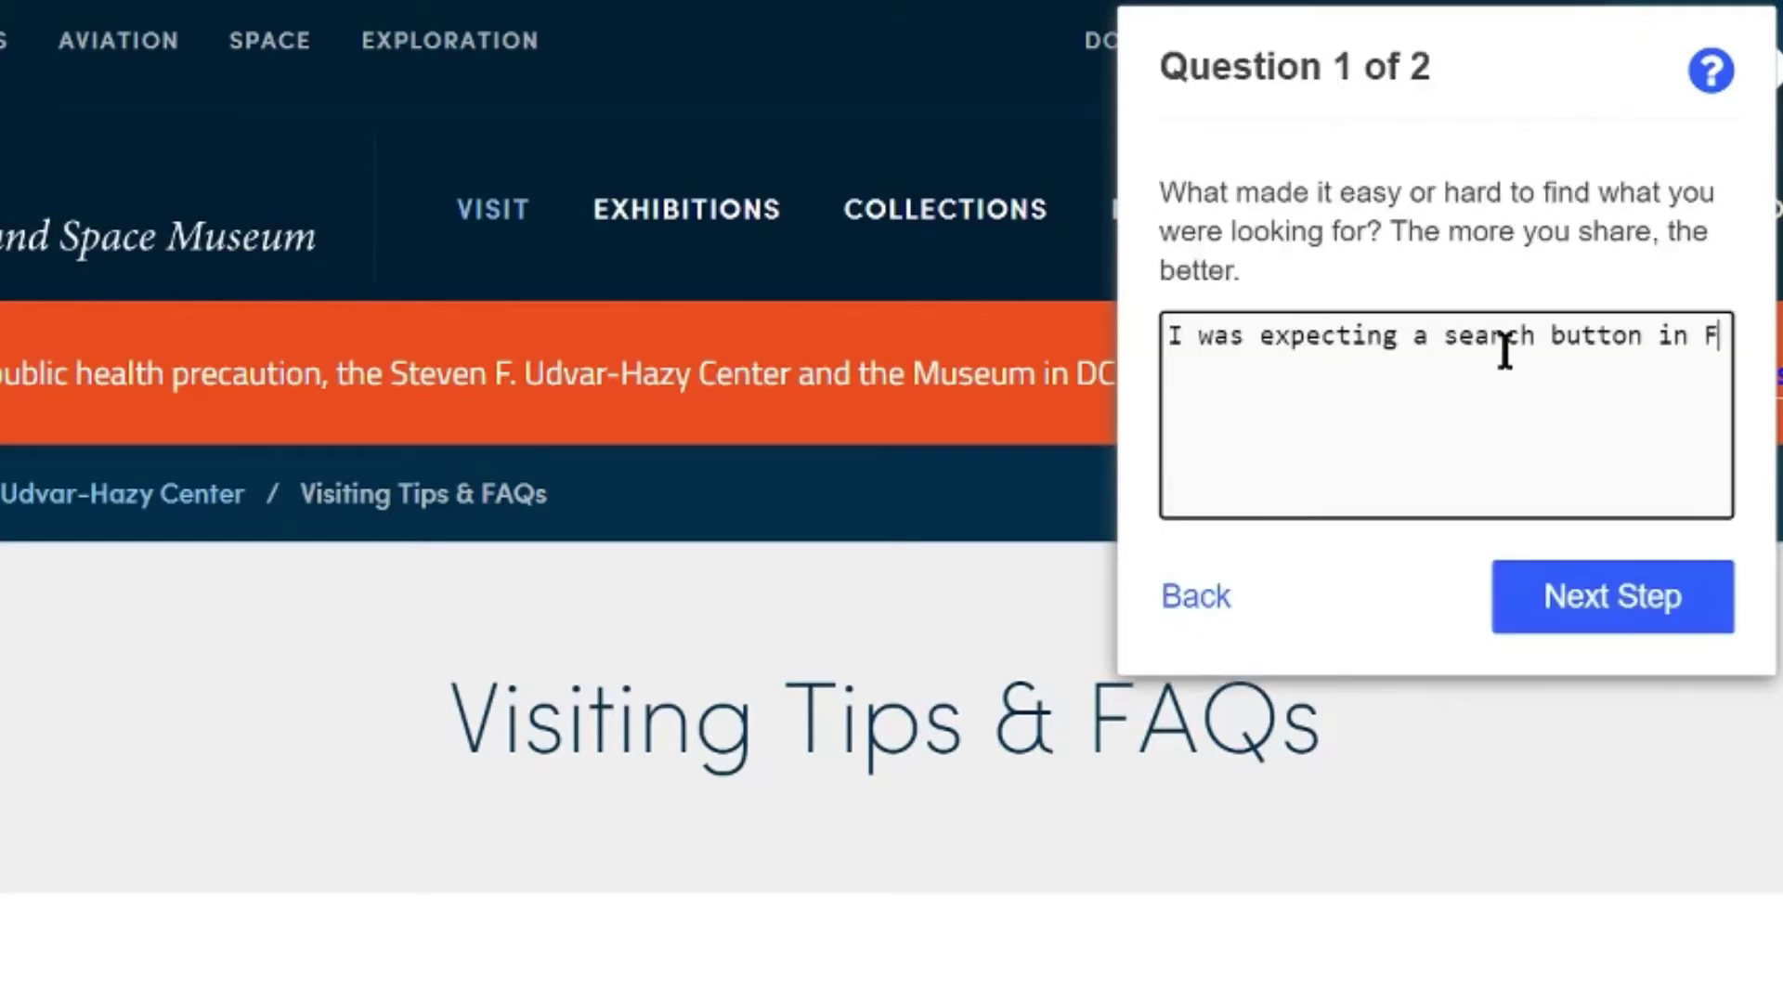
{"action": "key", "text": "Return"}
{"action": "type", "text": "The top seach bar on the home page had most of the answers to my questionsthough"}
{"action": "key", "text": "Left"}
{"action": "key", "text": "Left"}
{"action": "key", "text": "Left"}
{"action": "key", "text": "Left"}
{"action": "key", "text": "Left"}
{"action": "key", "text": "Left"}
{"action": "key", "text": "End"}
{"action": "type", "text": "which was helpful. The site was loading quickly"}
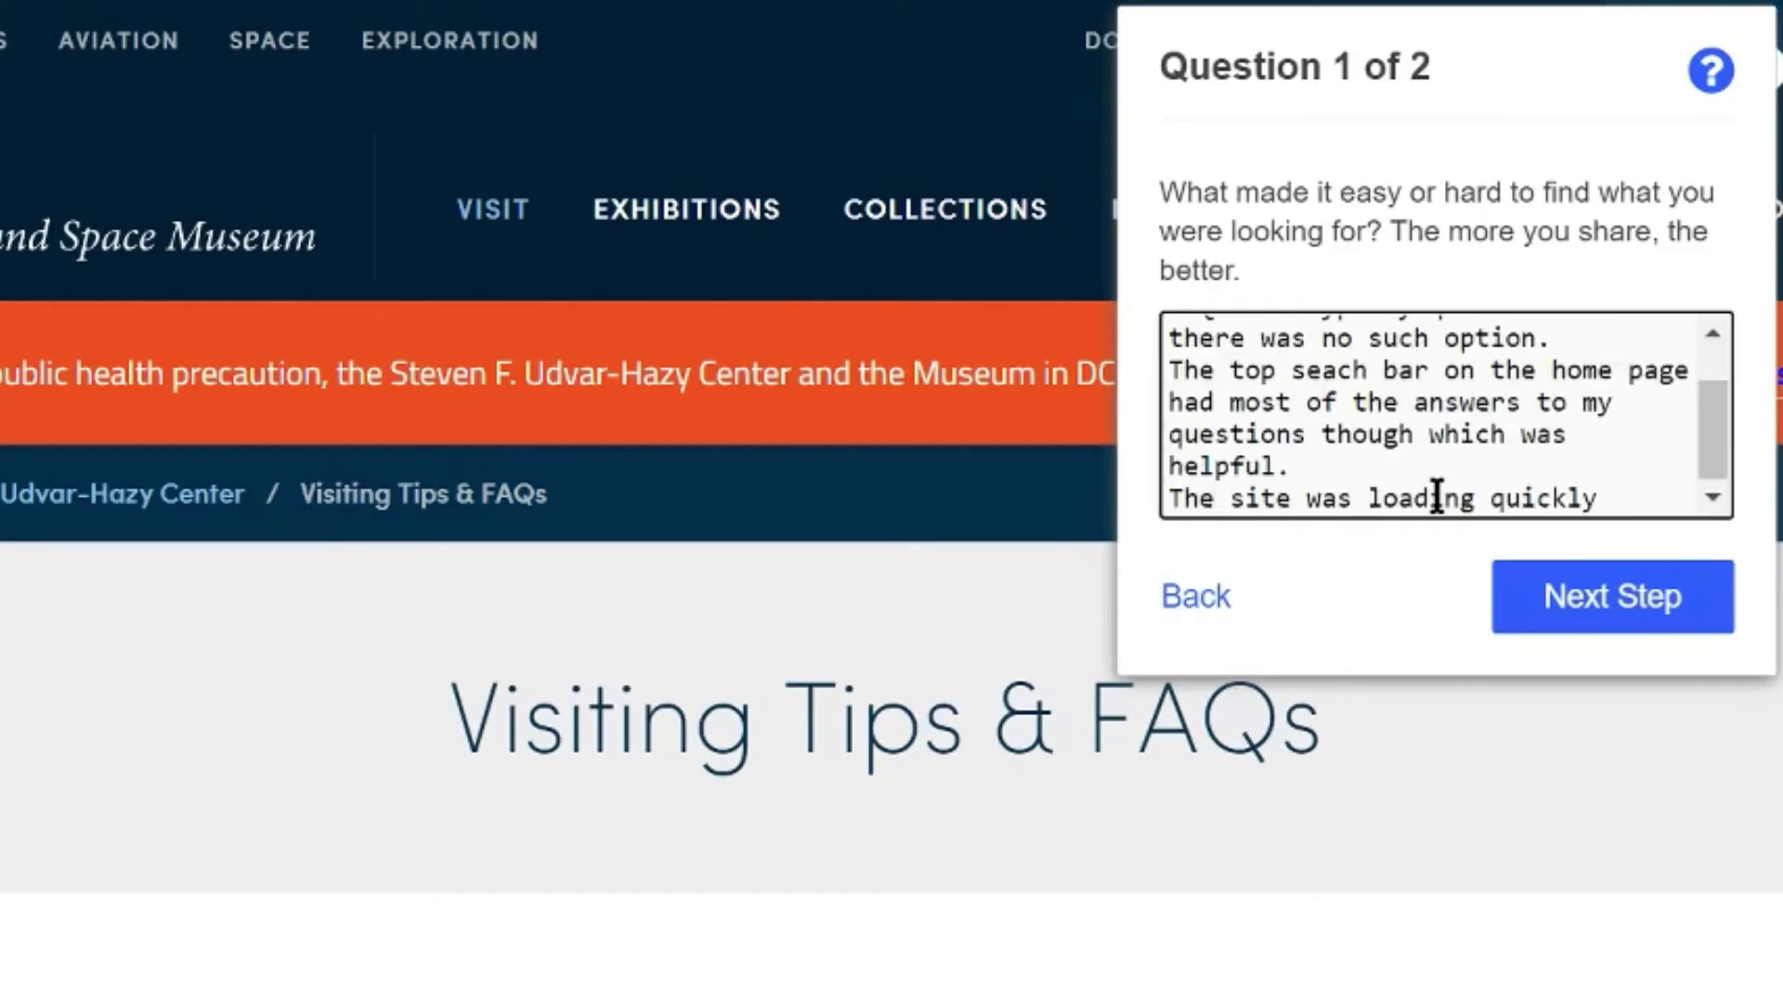
{"action": "left_click", "coordinate": [1613, 597]}
Answer the second question with 'Scientific' and 'interesting exhibitions', then finish the test
{"action": "type", "text": "Scientific"}
{"action": "key", "text": "Return"}
{"action": "type", "text": "interesting exhib"}
{"action": "type", "text": "itions"}
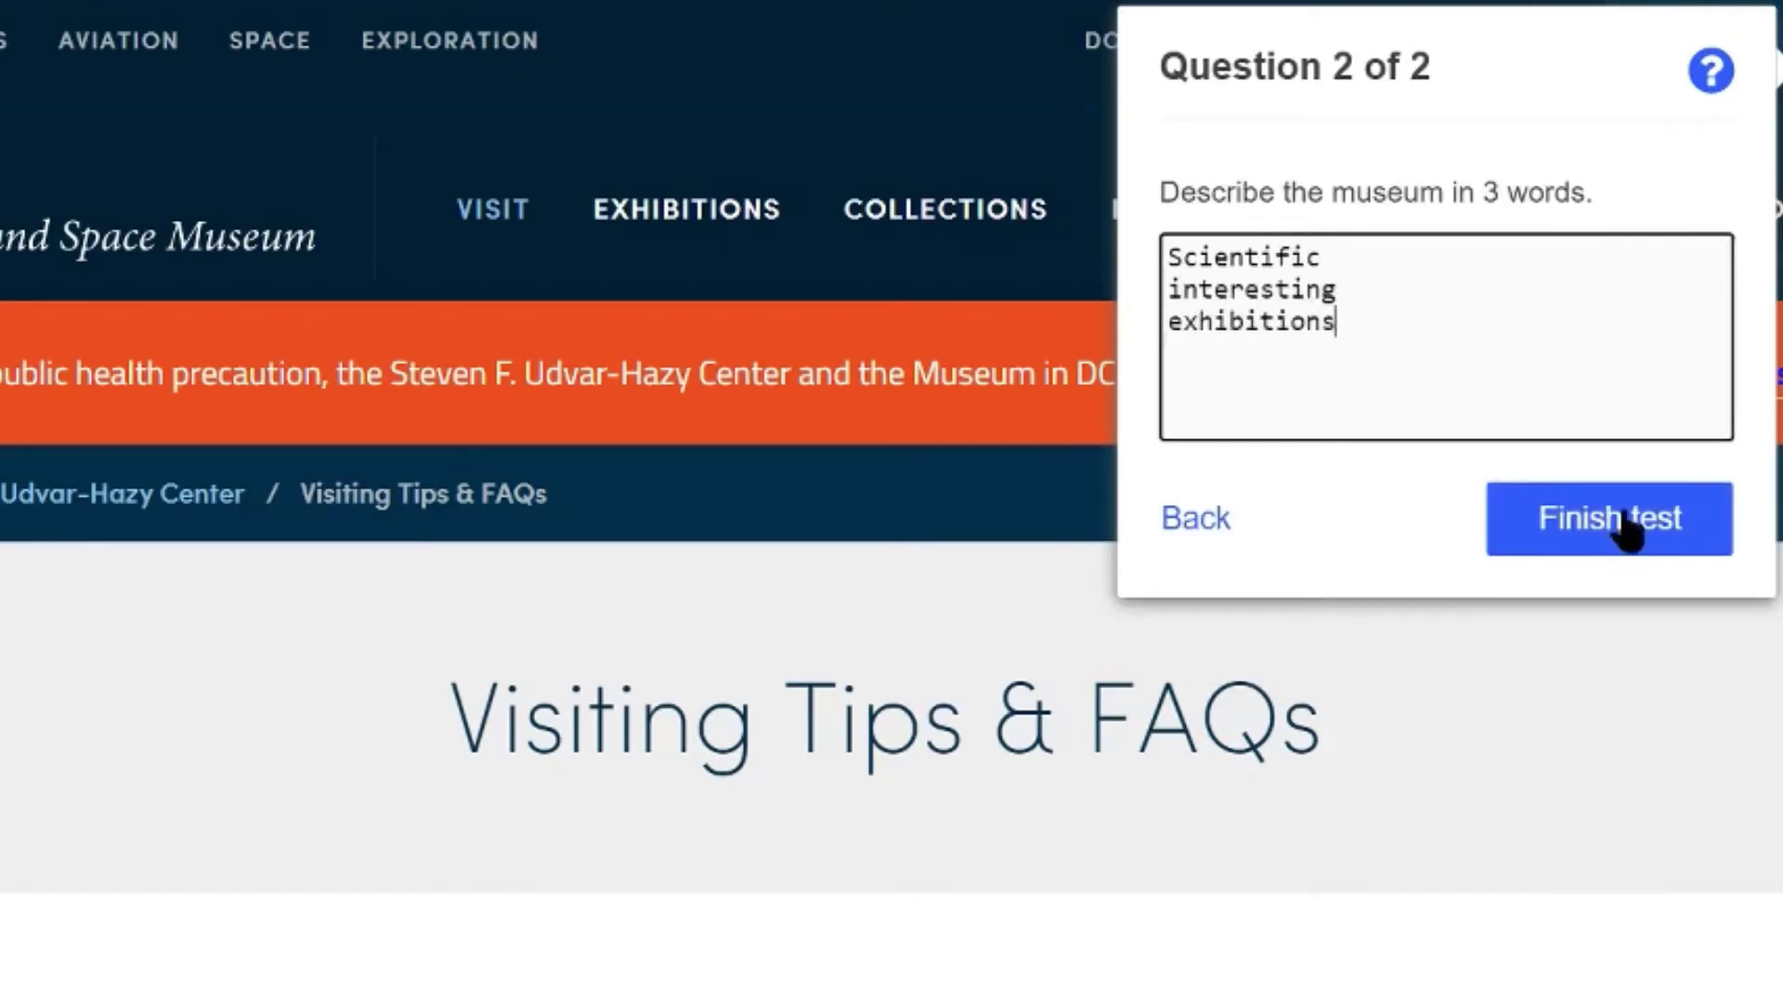
{"action": "left_click", "coordinate": [1627, 525]}
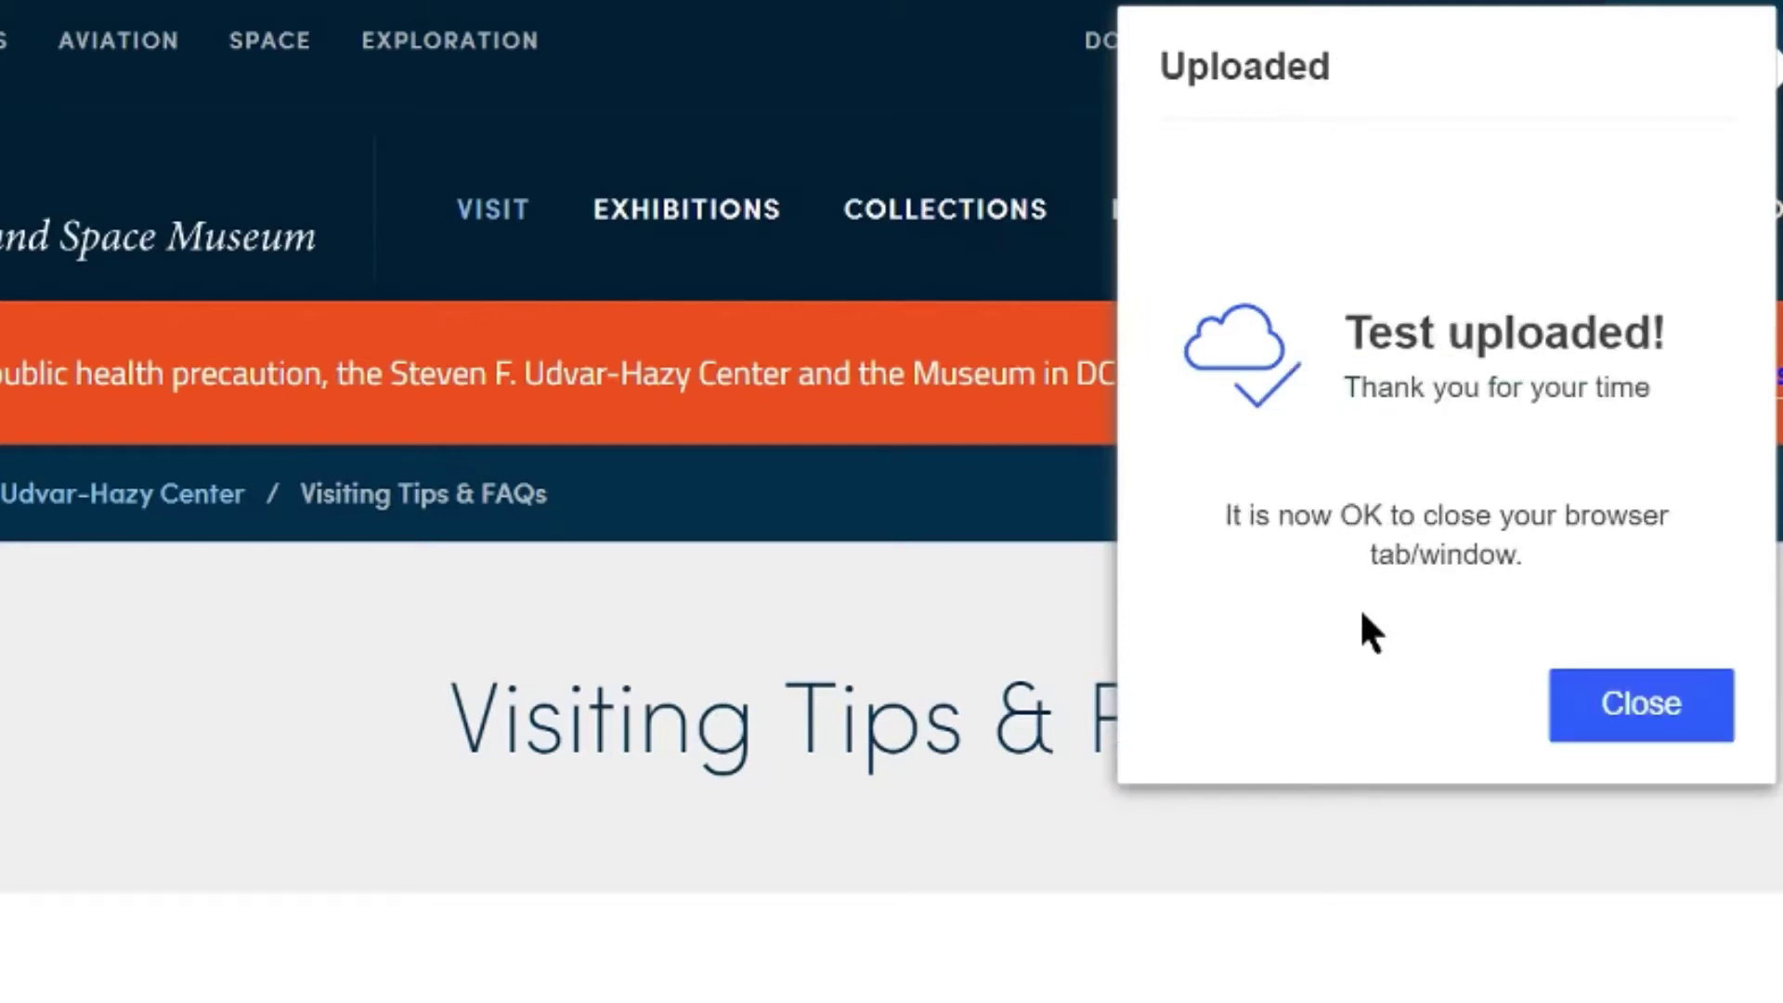
Close the upload confirmation and scroll through UserTesting's acceptance email in Gmail
{"action": "left_click", "coordinate": [1624, 721]}
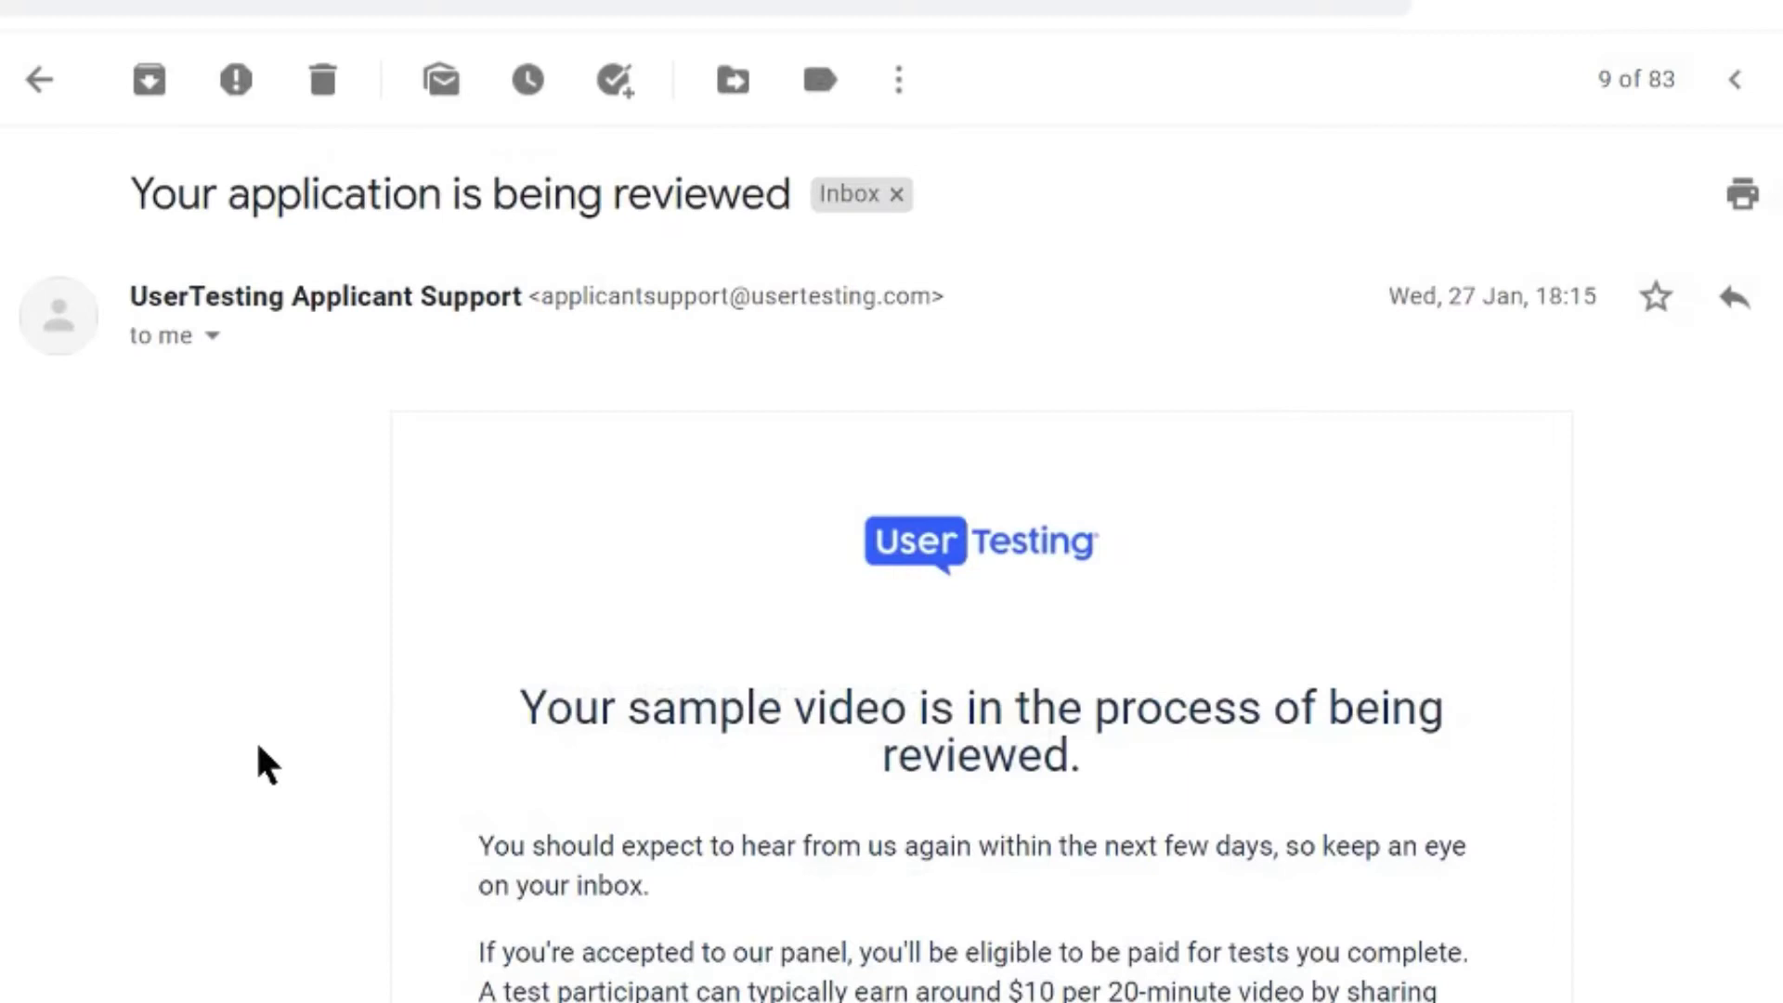
{"action": "scroll", "coordinate": [257, 748], "scroll_direction": "down", "scroll_amount": 1}
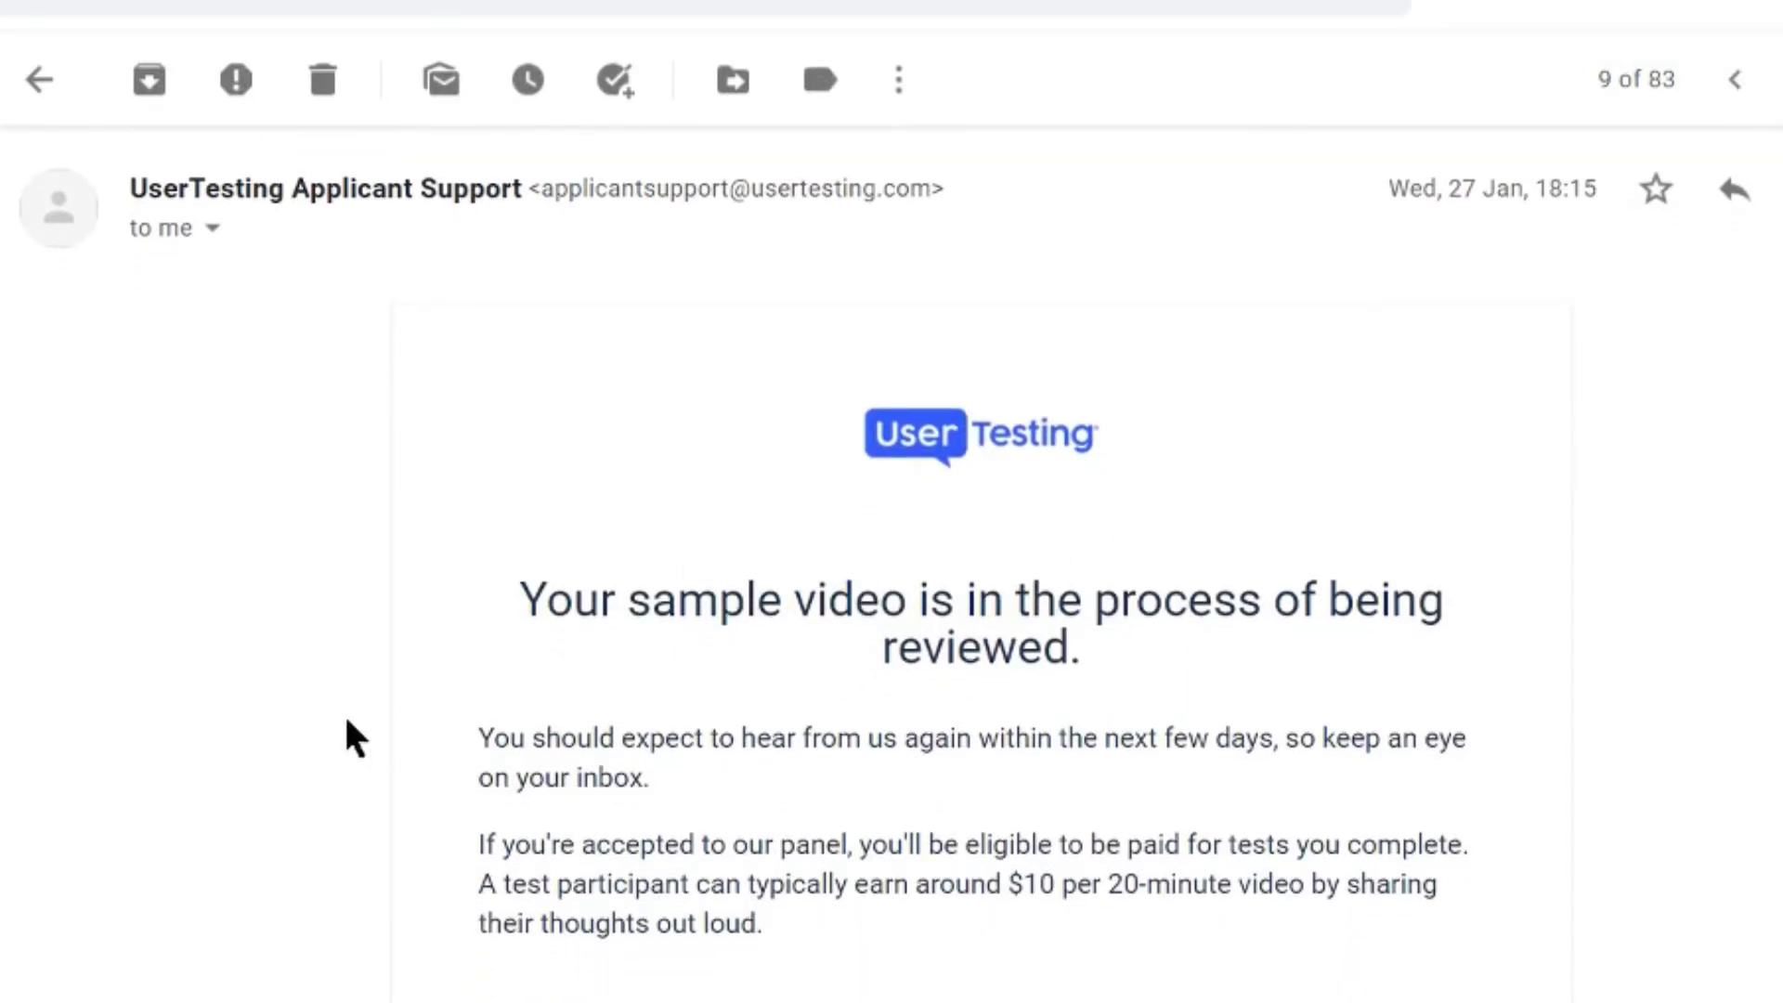
{"action": "scroll", "coordinate": [345, 720], "scroll_direction": "down", "scroll_amount": 6}
{"action": "scroll", "coordinate": [345, 721], "scroll_direction": "up", "scroll_amount": 4}
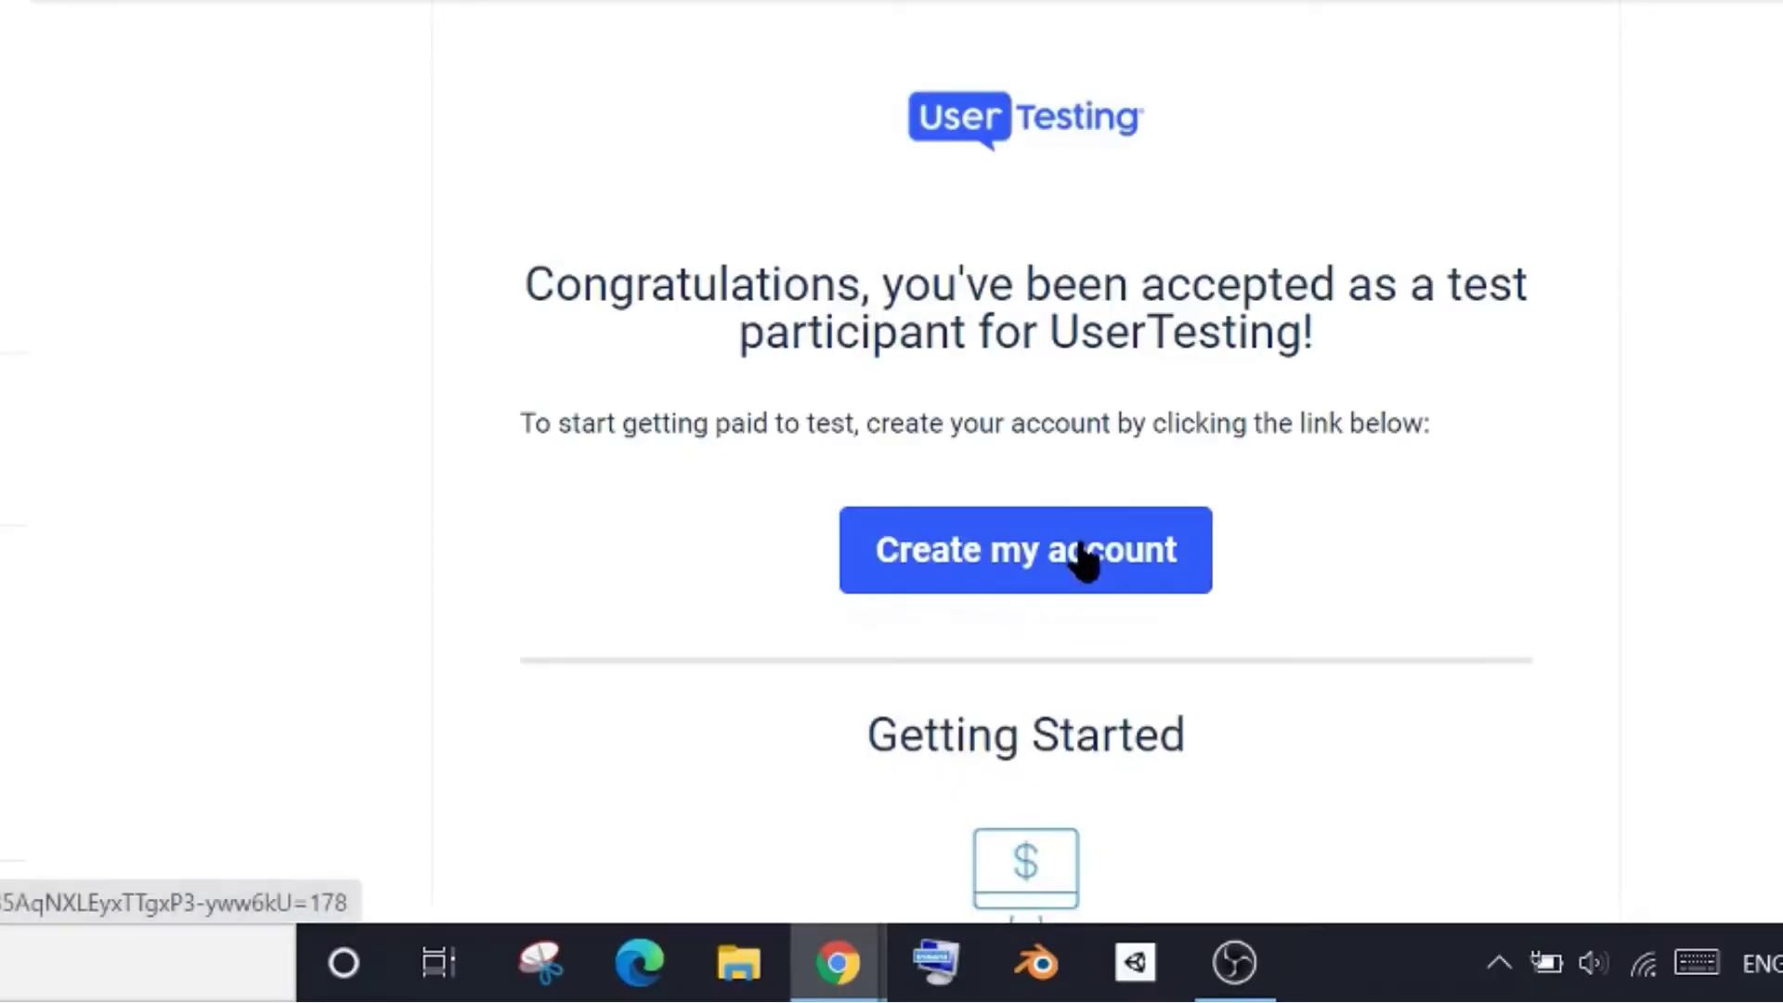
Open the participant account creation form from the email and scroll down through its fields
{"action": "left_click", "coordinate": [1086, 553]}
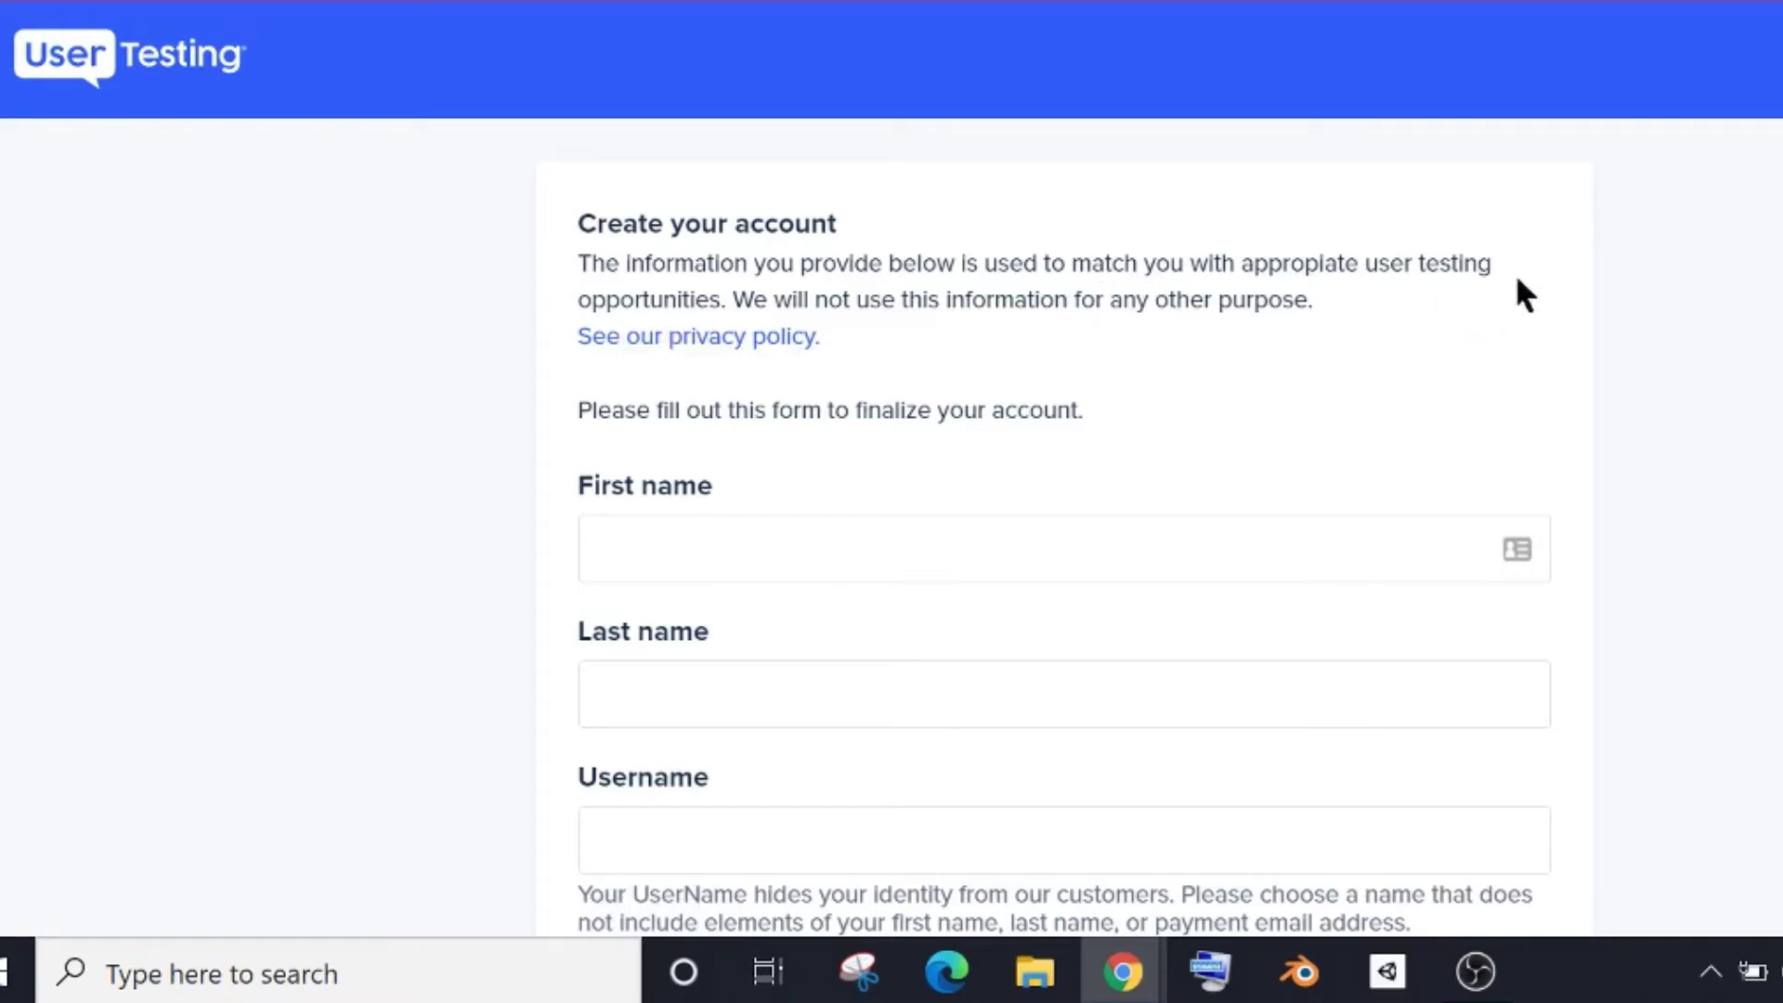
{"action": "scroll", "coordinate": [818, 336], "scroll_direction": "down", "scroll_amount": 2}
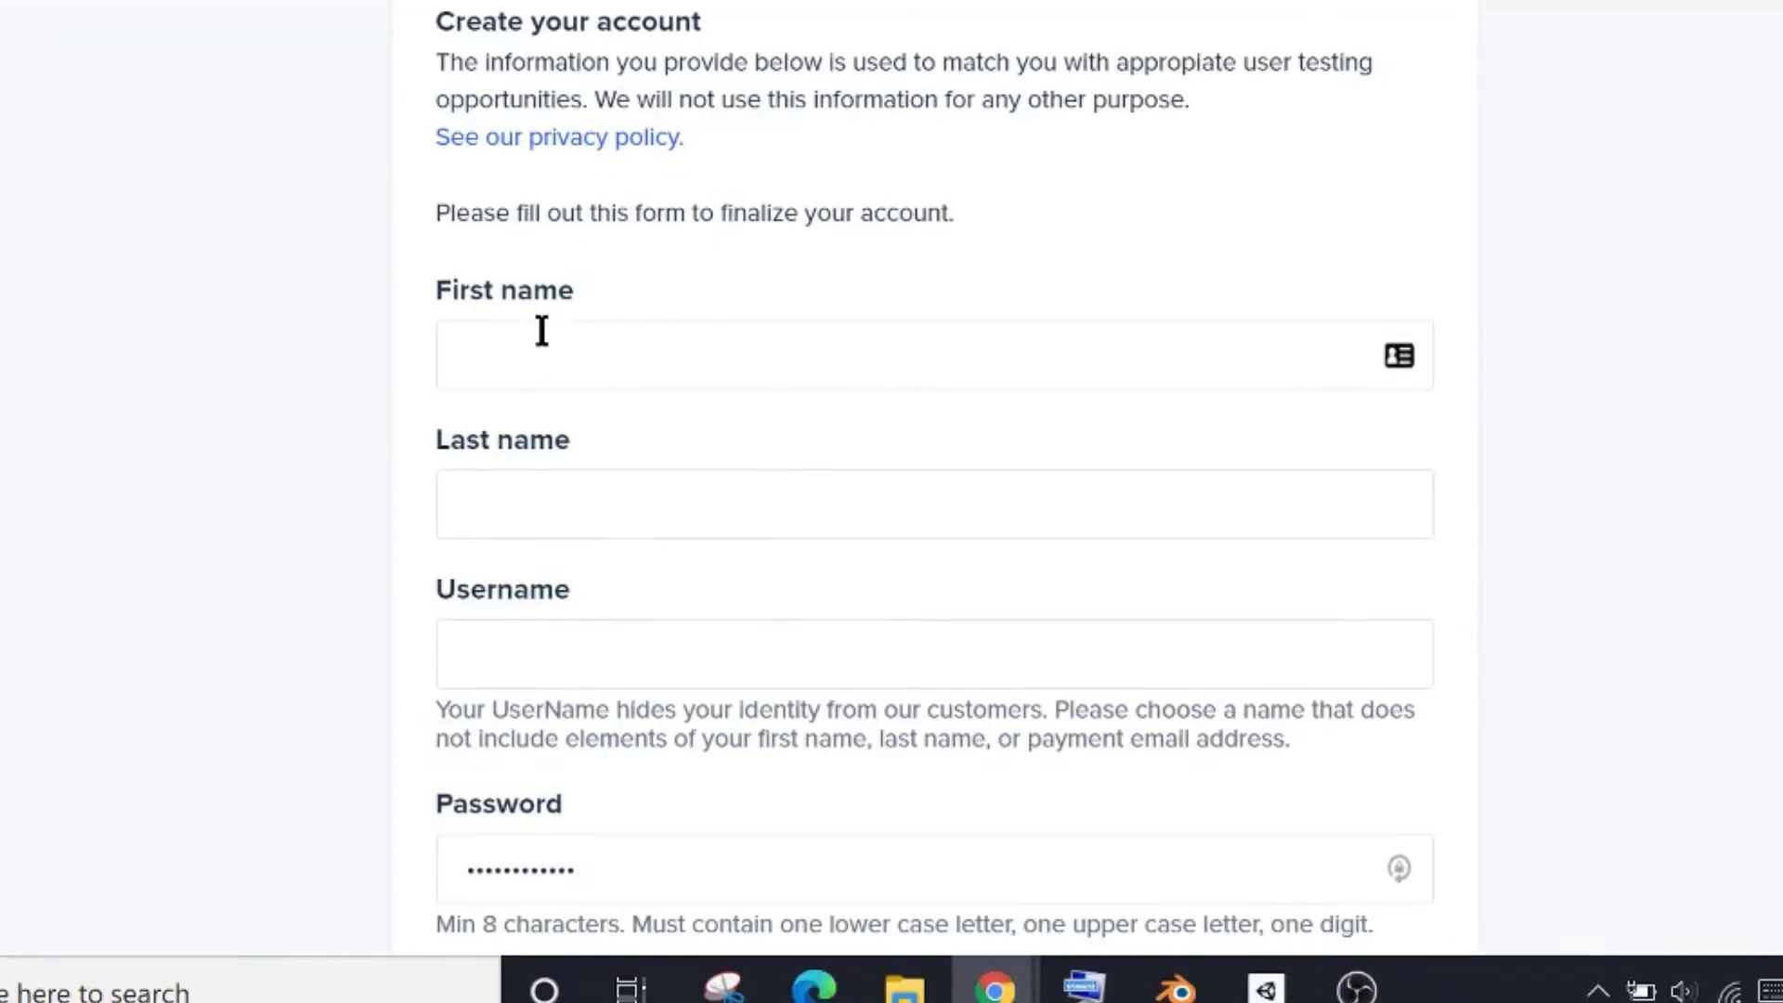
{"action": "scroll", "coordinate": [533, 346], "scroll_direction": "down", "scroll_amount": 1}
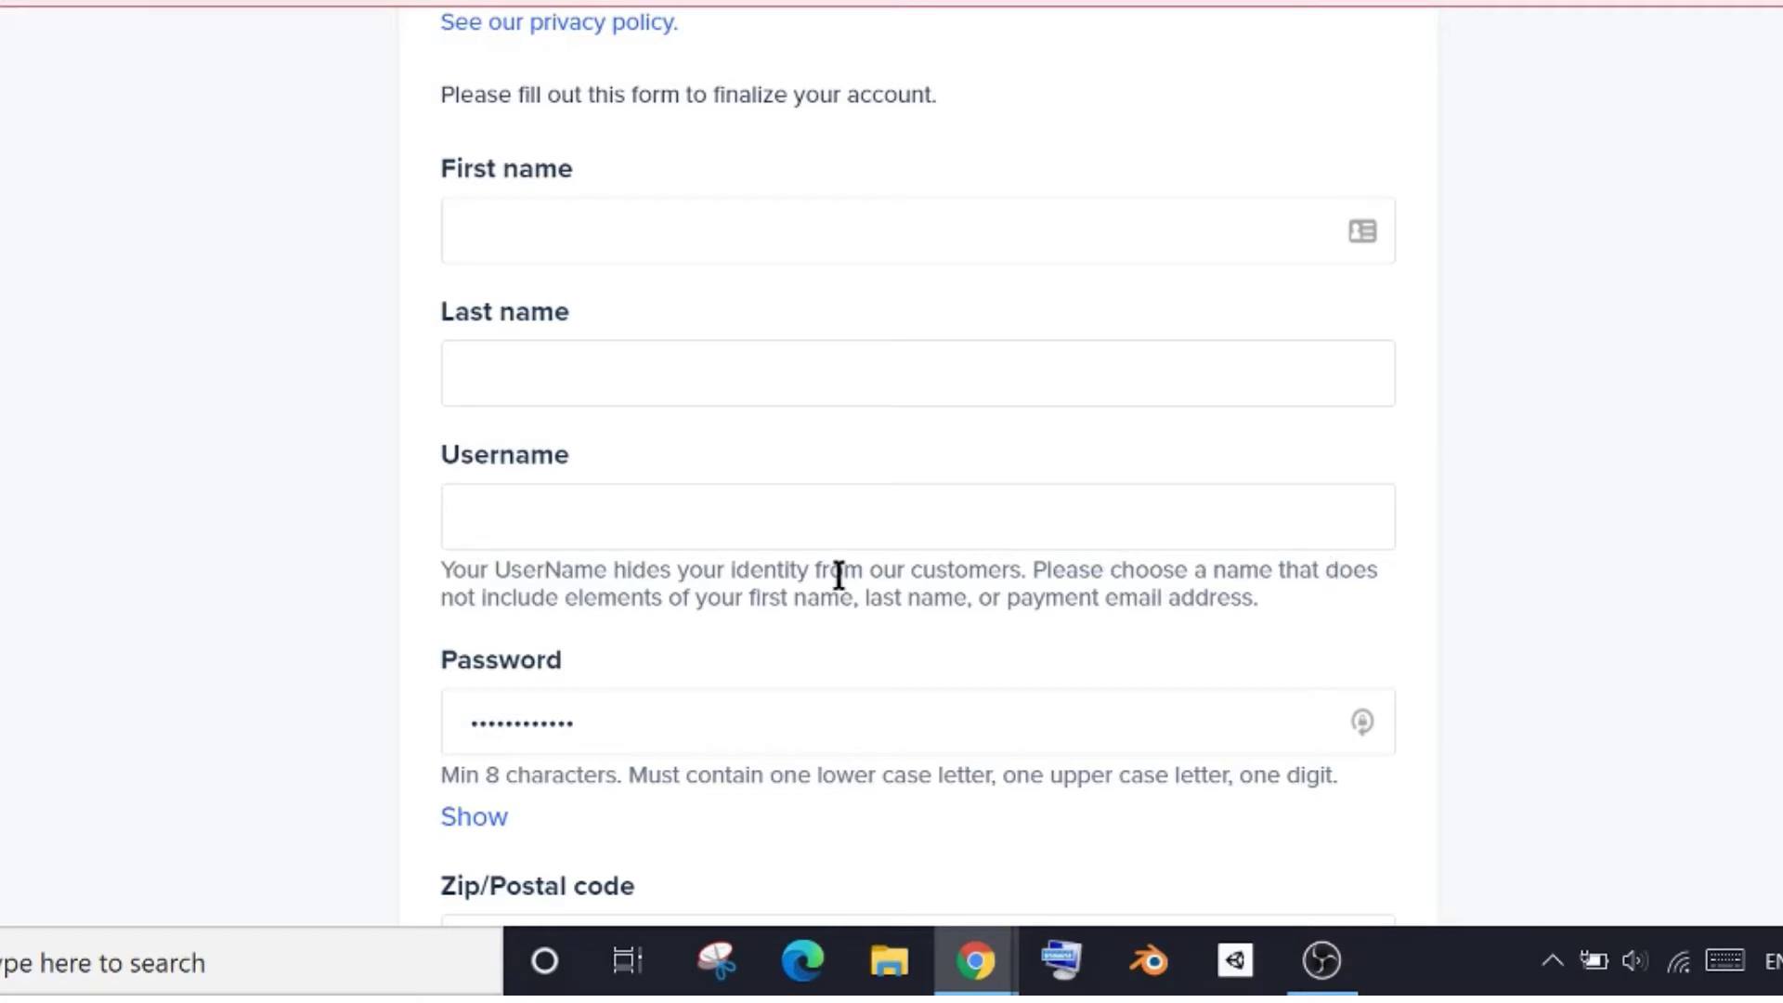
{"action": "scroll", "coordinate": [354, 624], "scroll_direction": "down", "scroll_amount": 3}
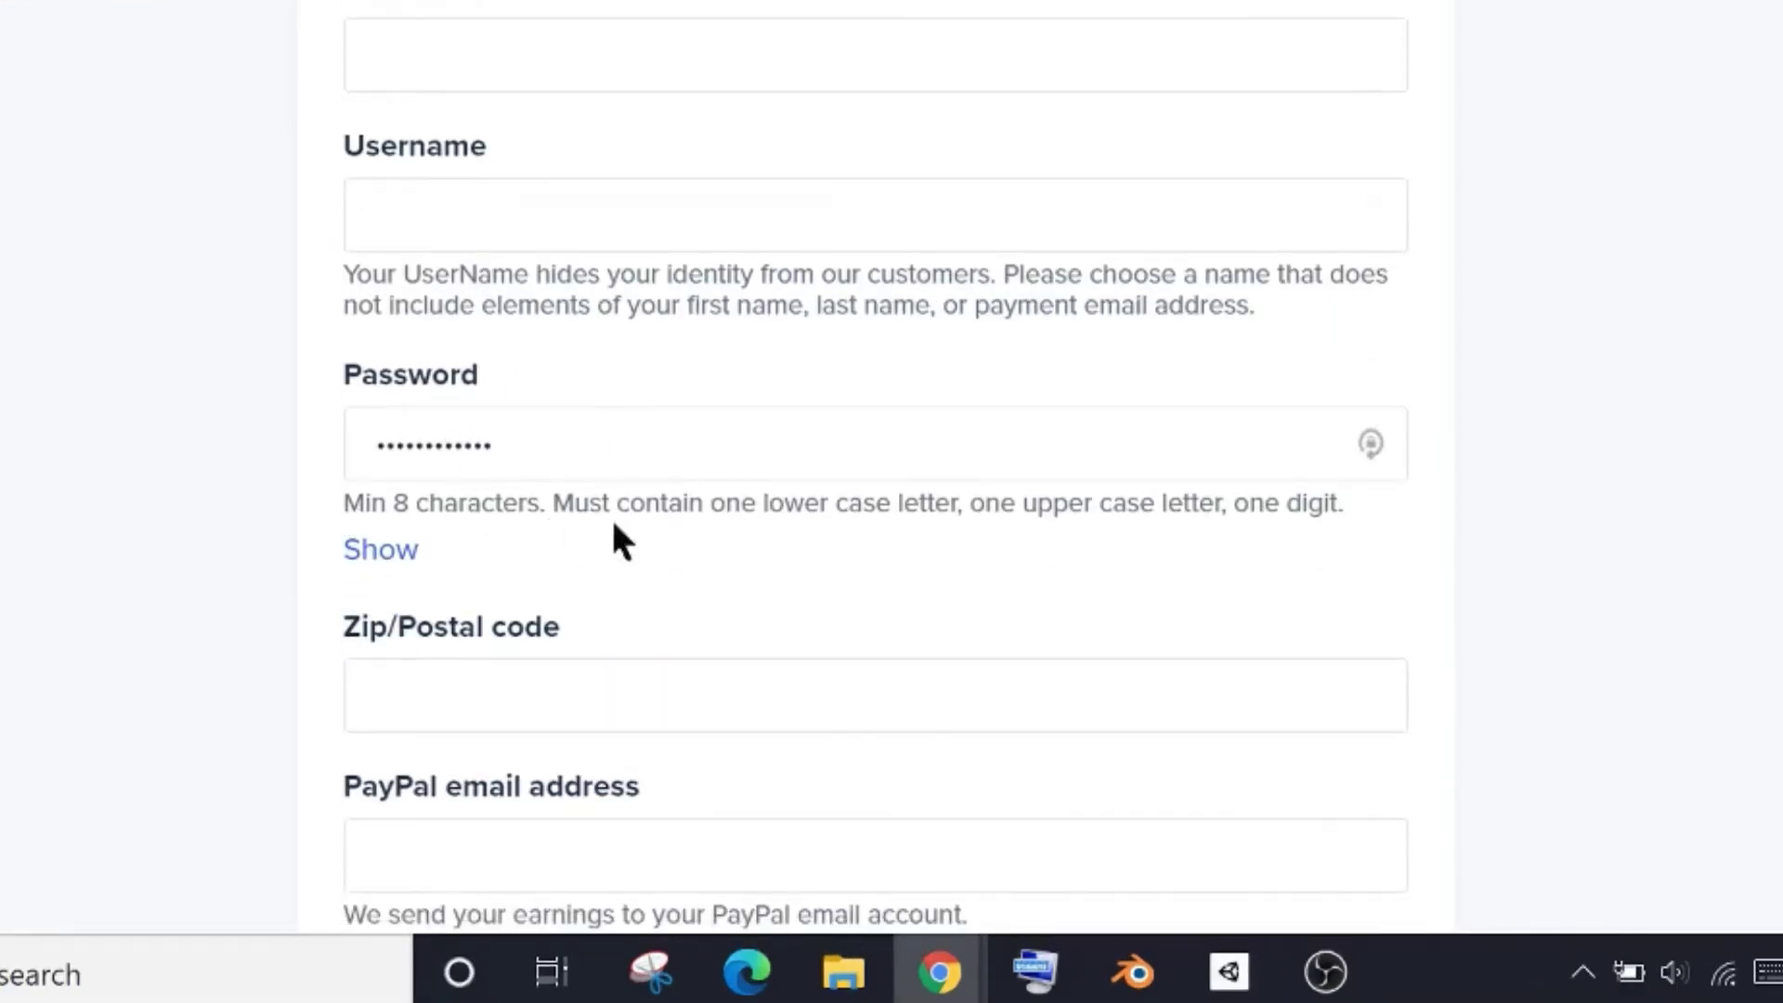
{"action": "scroll", "coordinate": [223, 622], "scroll_direction": "down", "scroll_amount": 2}
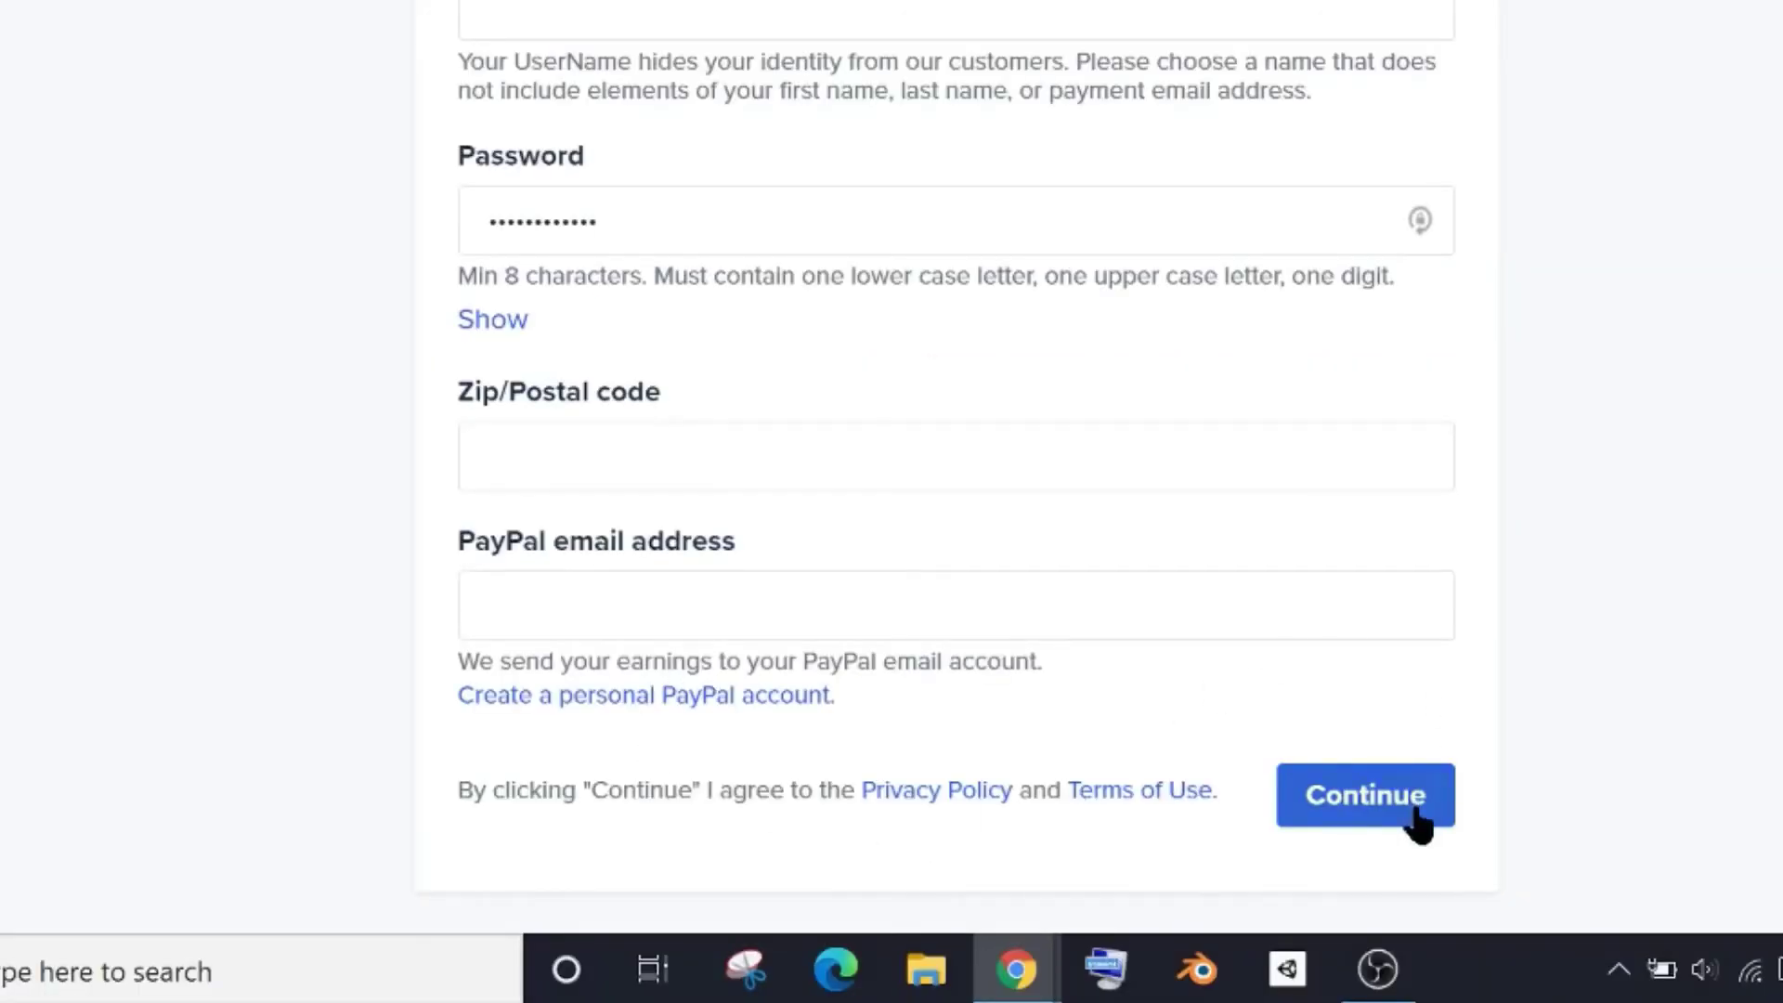
Submit the account form, answer iPhone on the smartphone screener, and dismiss the rejected card
{"action": "left_click", "coordinate": [1317, 817]}
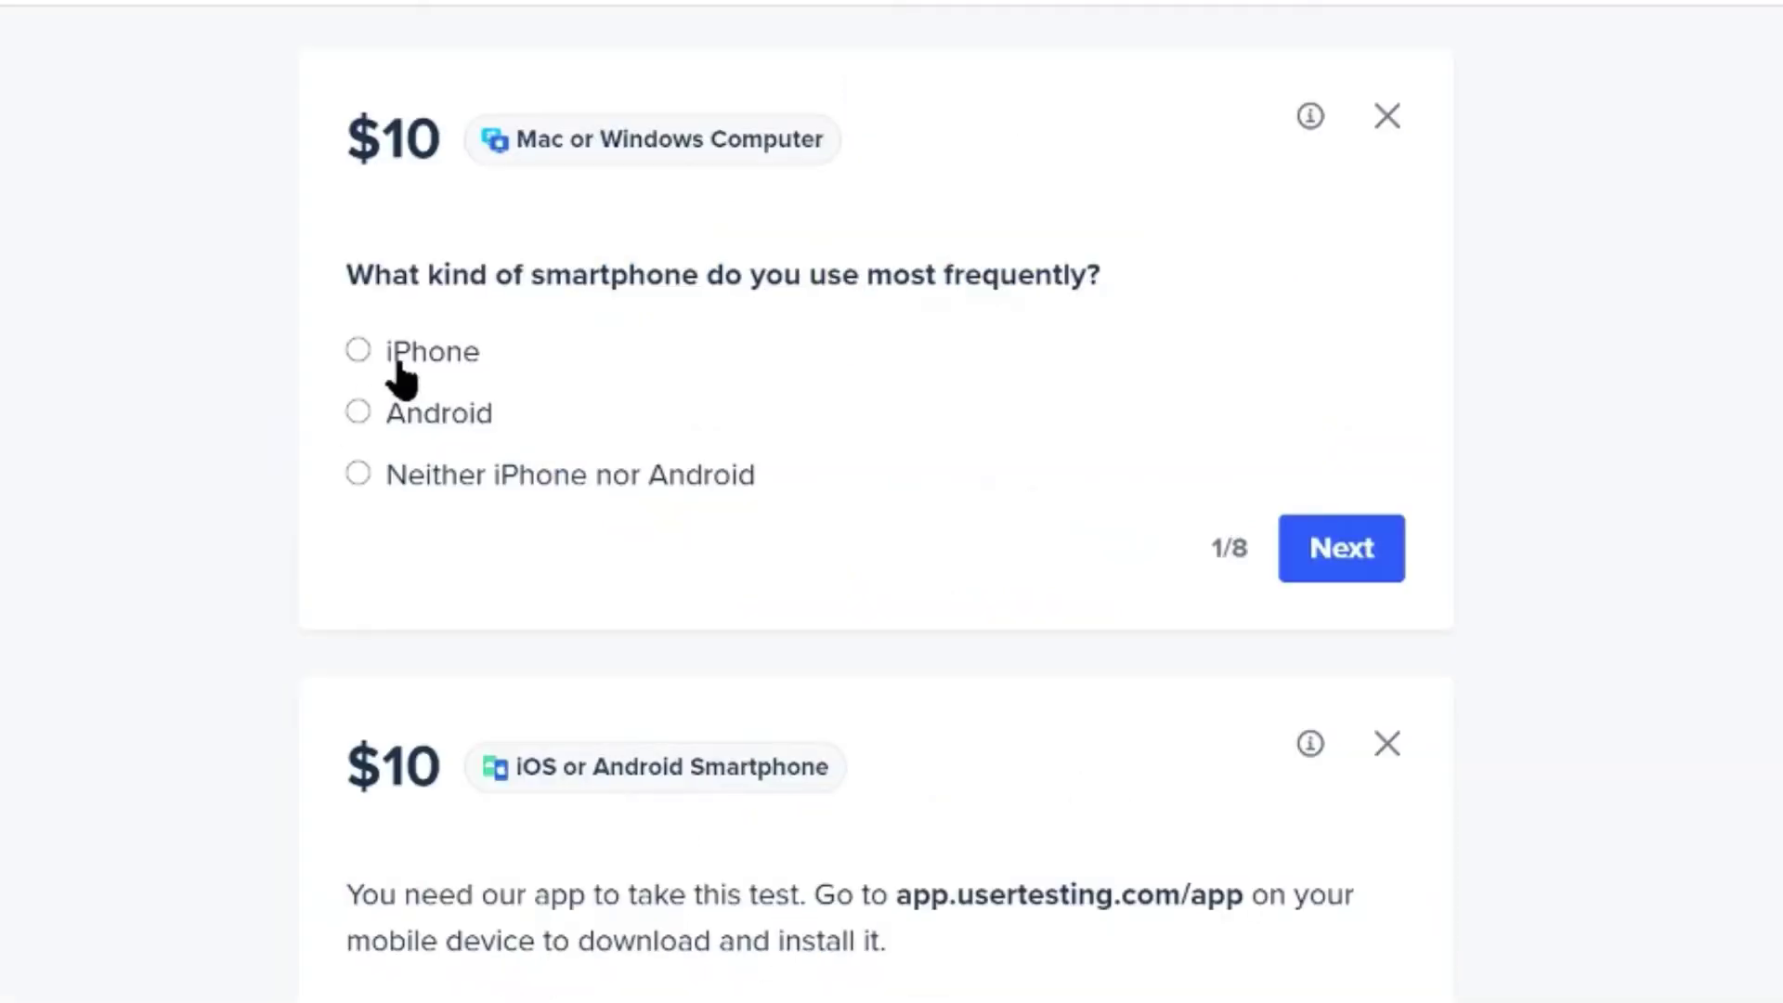
{"action": "left_click", "coordinate": [358, 351]}
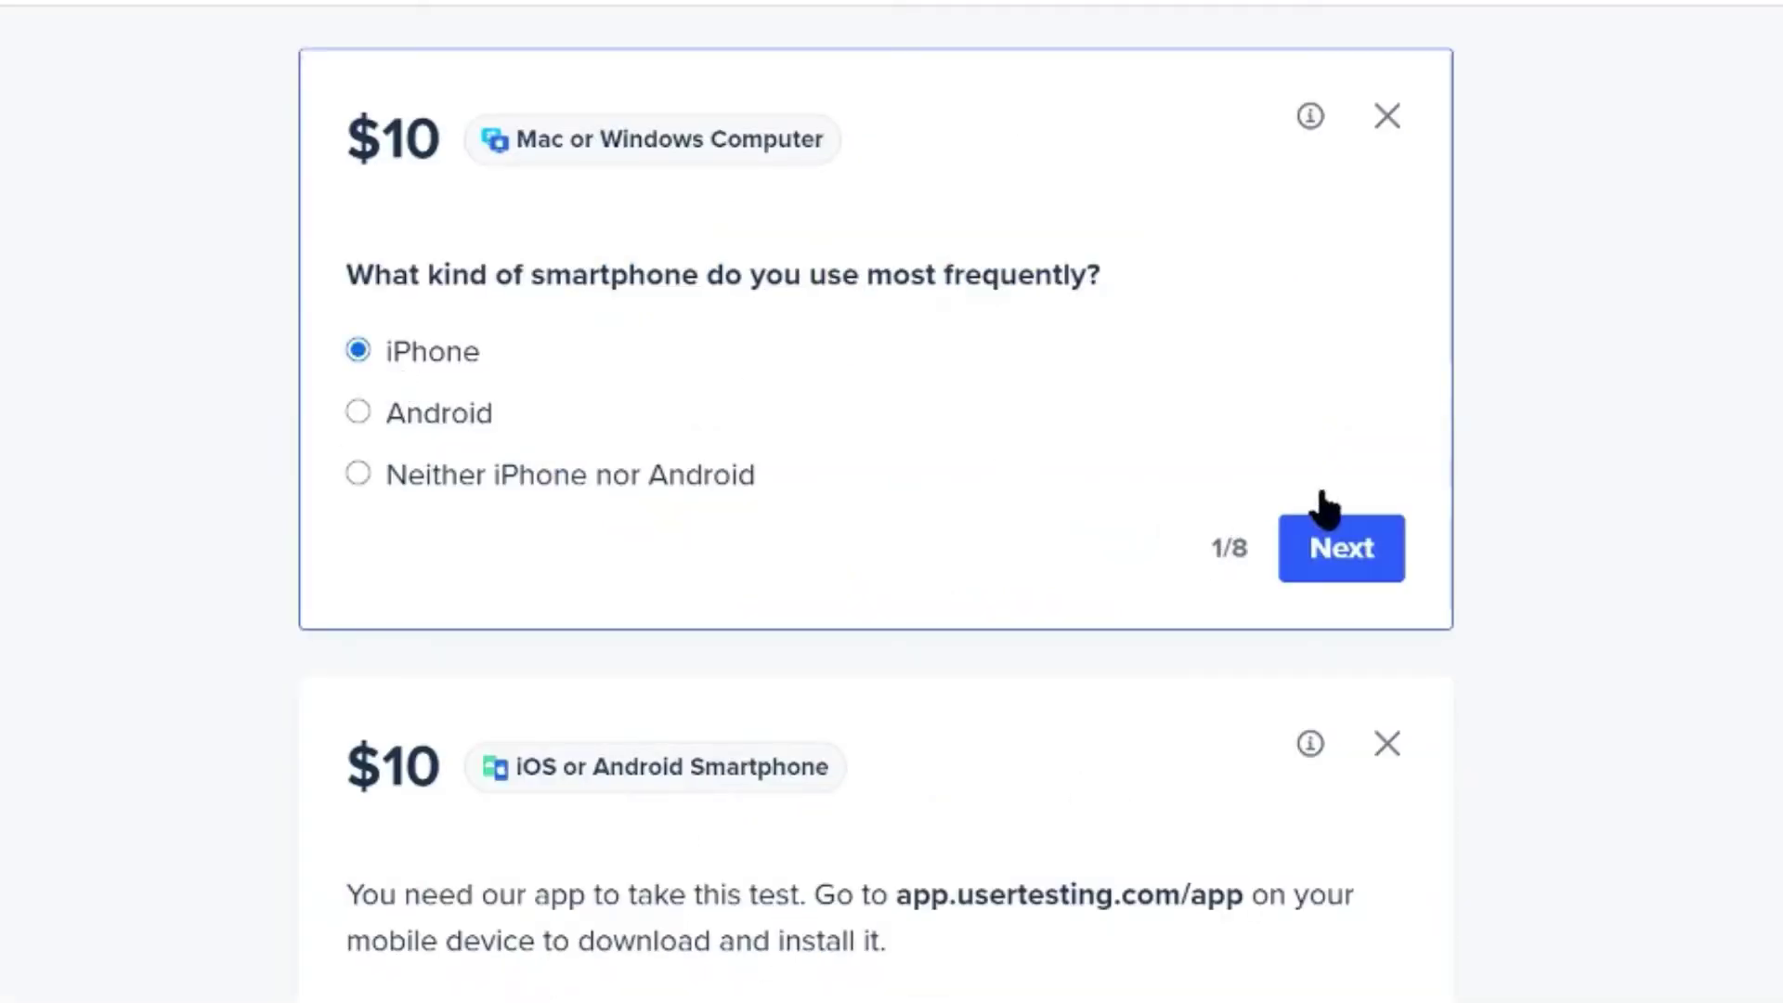
{"action": "left_click", "coordinate": [1351, 557]}
{"action": "left_click", "coordinate": [1717, 557]}
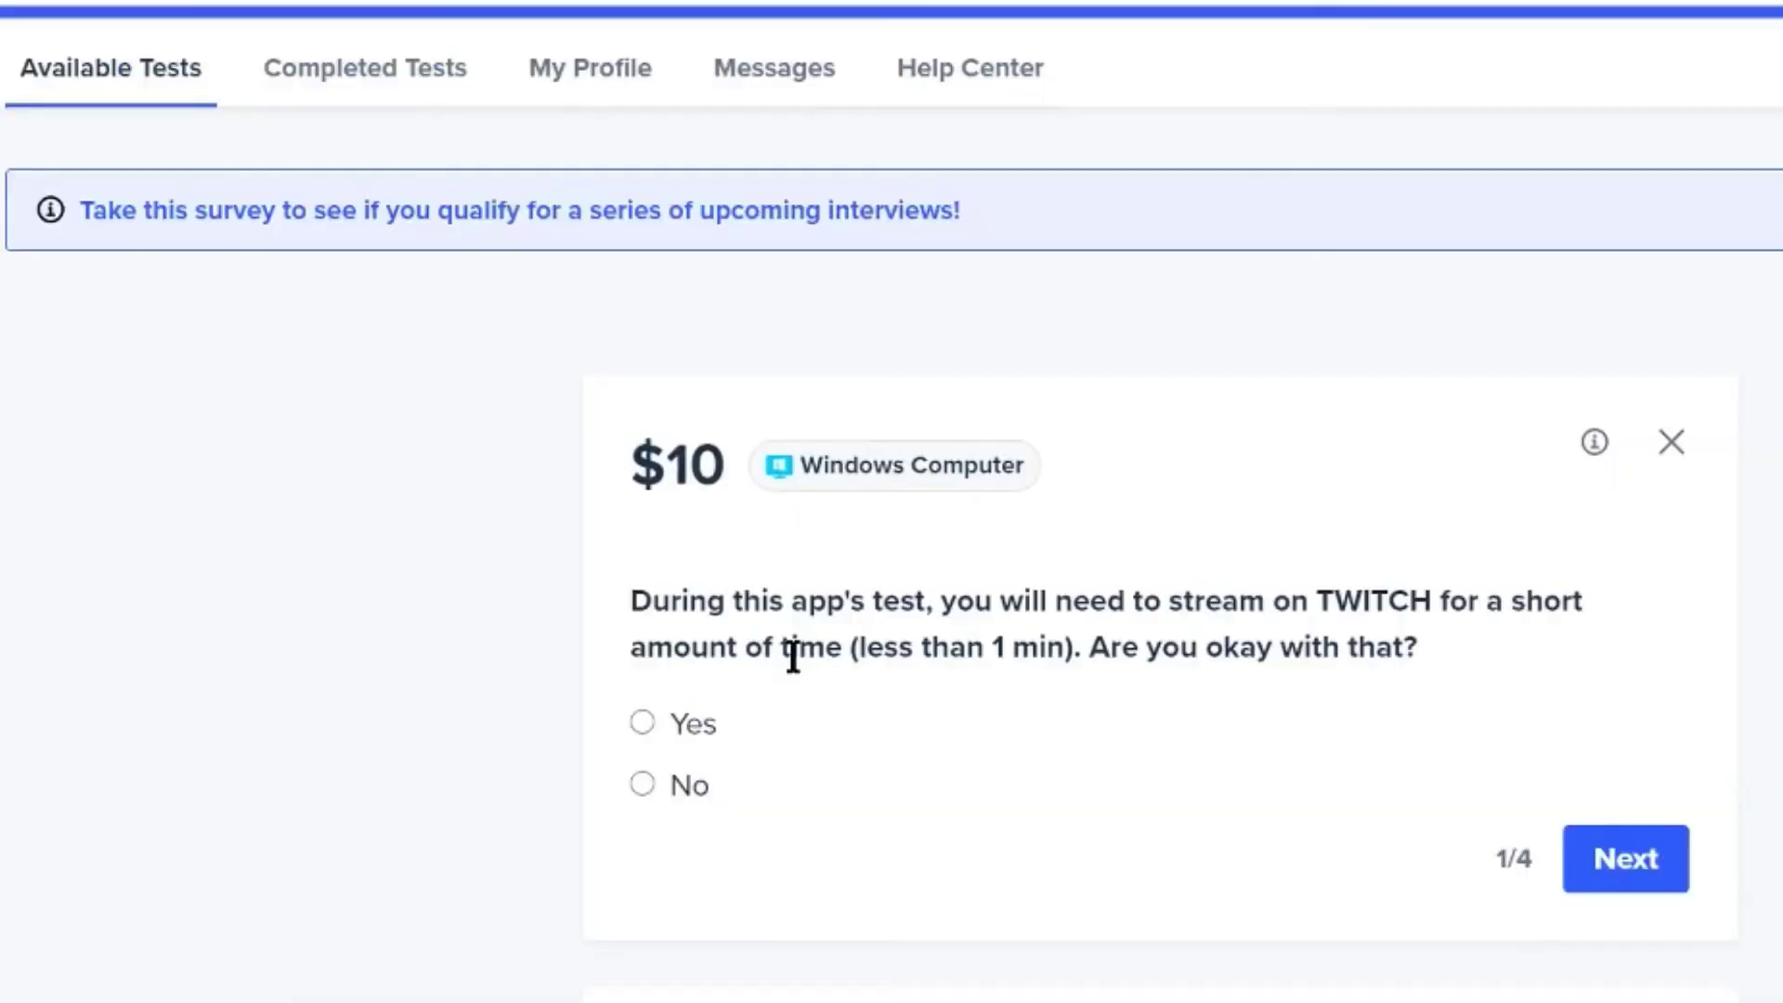
Answer the Twitch screener by agreeing to stream and stating whether you have a Twitch account
{"action": "left_click", "coordinate": [642, 721]}
{"action": "left_click", "coordinate": [1623, 856]}
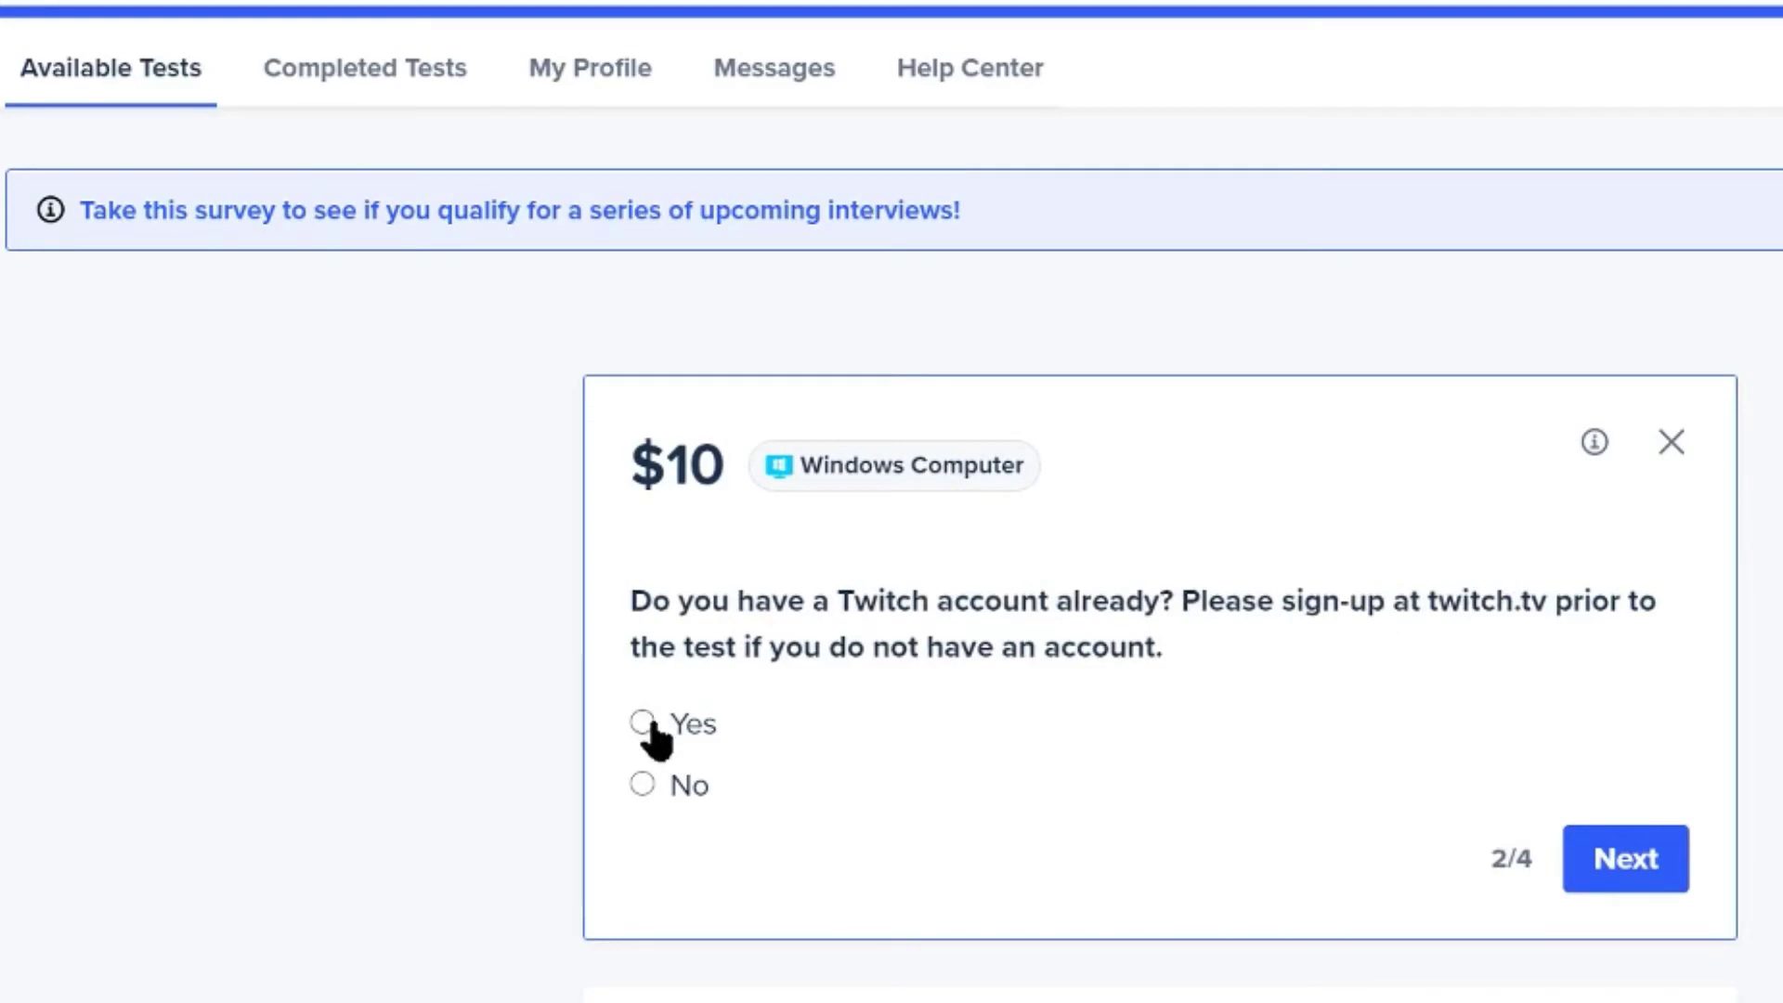
{"action": "left_click", "coordinate": [642, 783]}
{"action": "left_click", "coordinate": [1627, 853]}
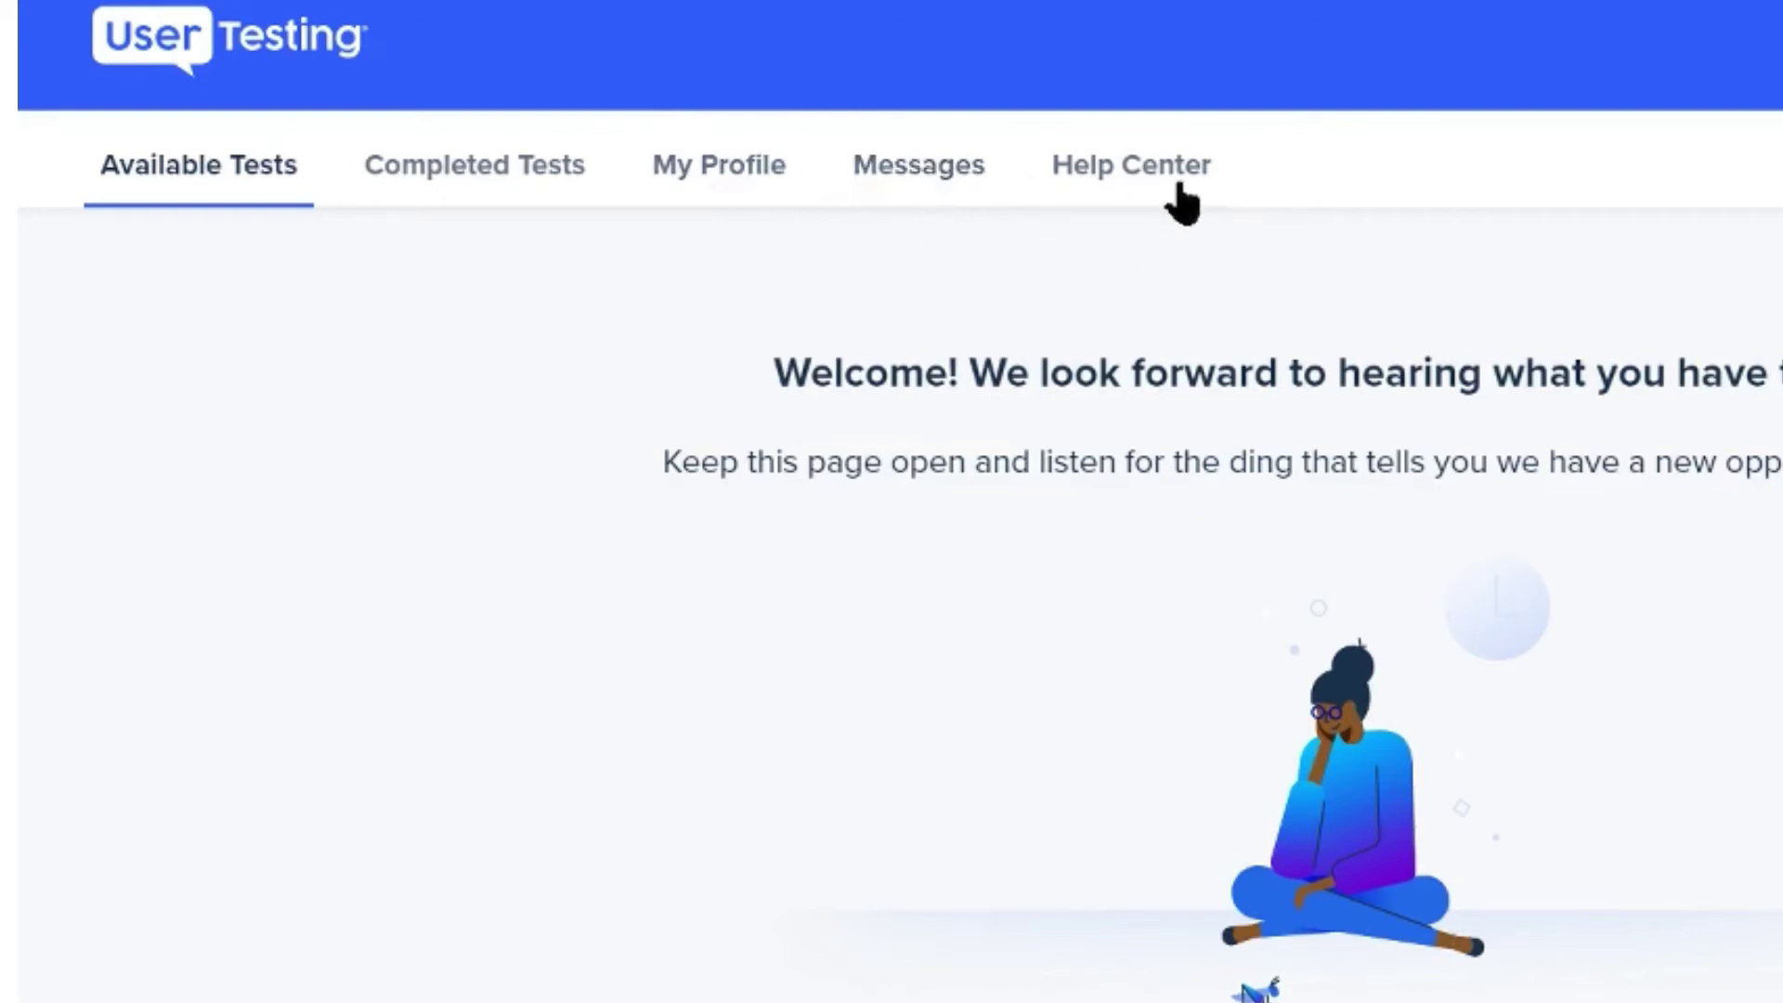
{"action": "left_click", "coordinate": [1097, 206]}
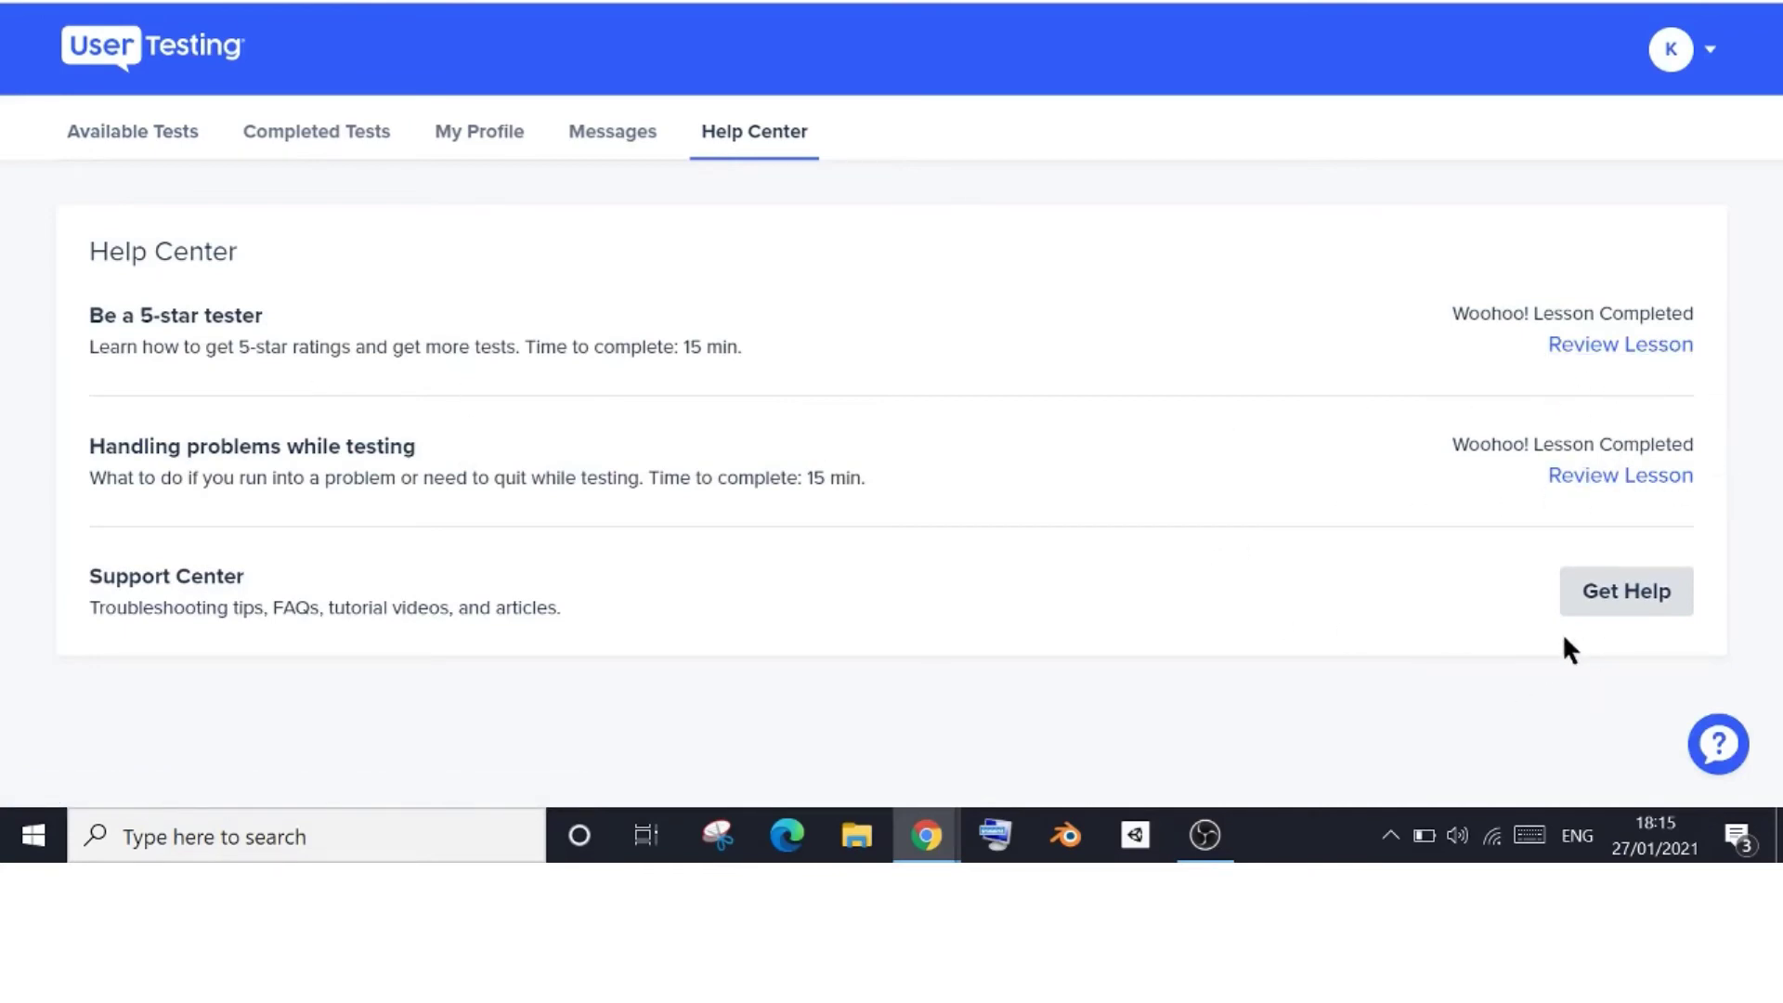
{"action": "left_click", "coordinate": [1694, 56]}
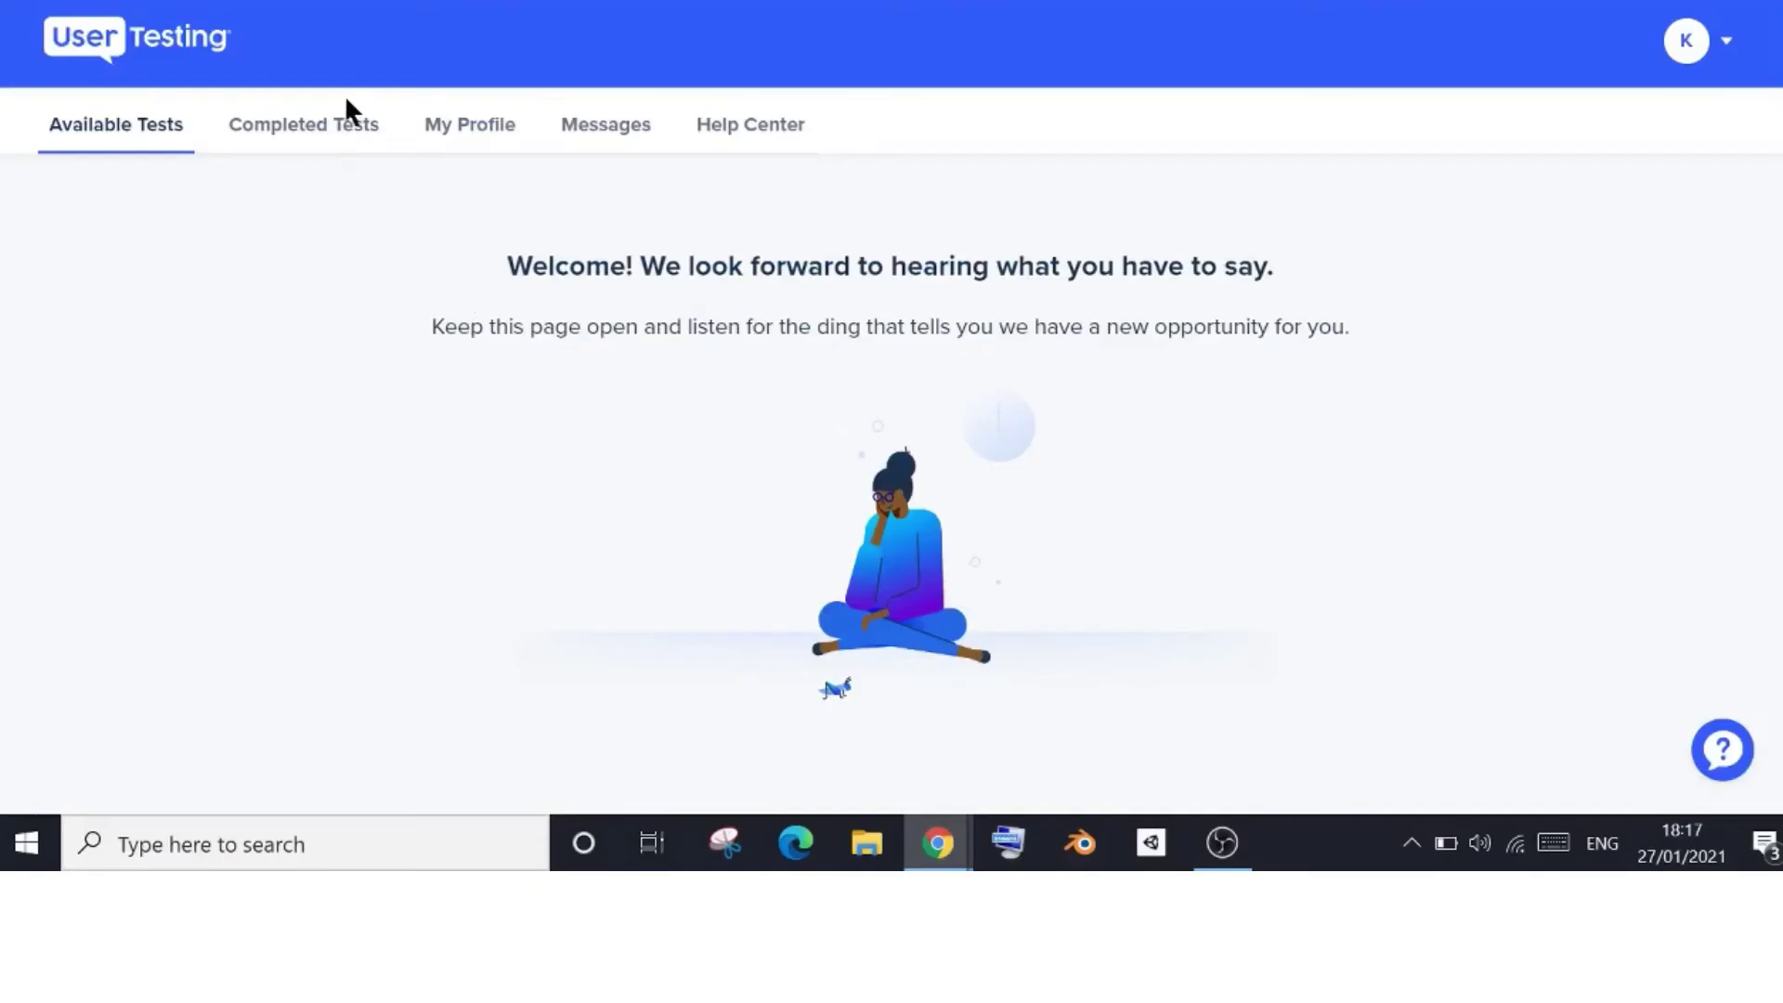
Go to page 9 of Completed Tests and open the Details of the bottom, oldest test
{"action": "left_click", "coordinate": [321, 146]}
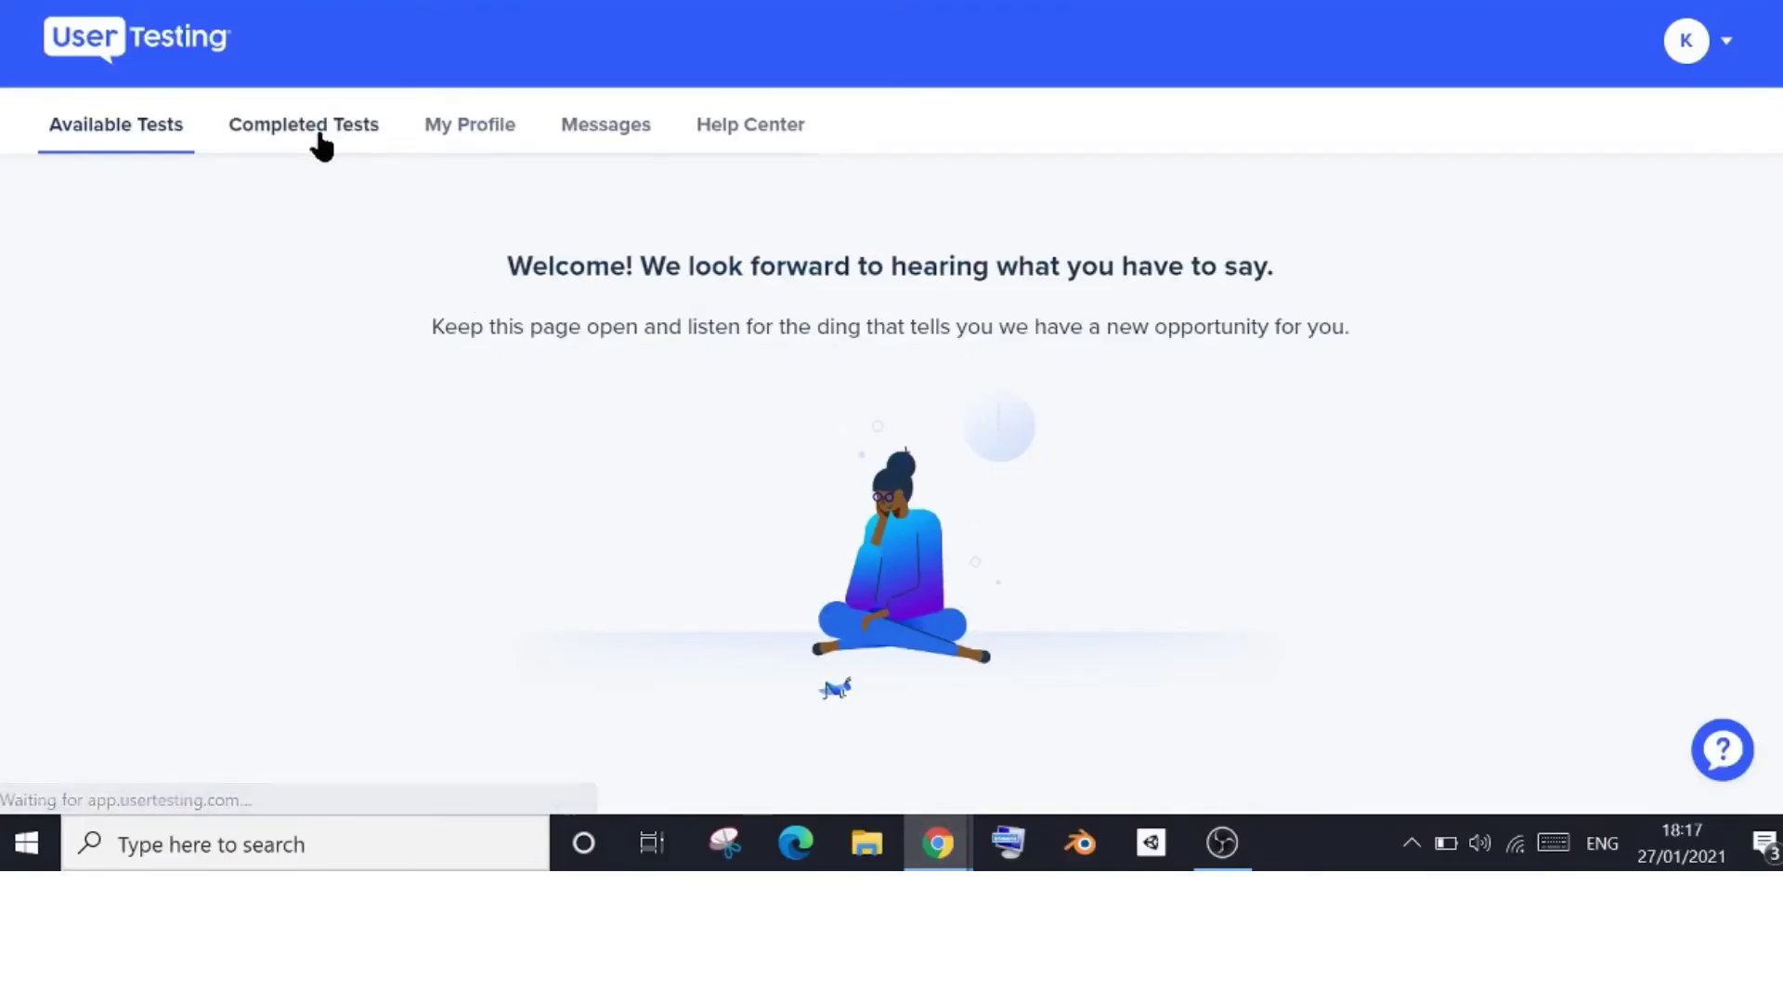
{"action": "left_click", "coordinate": [430, 223]}
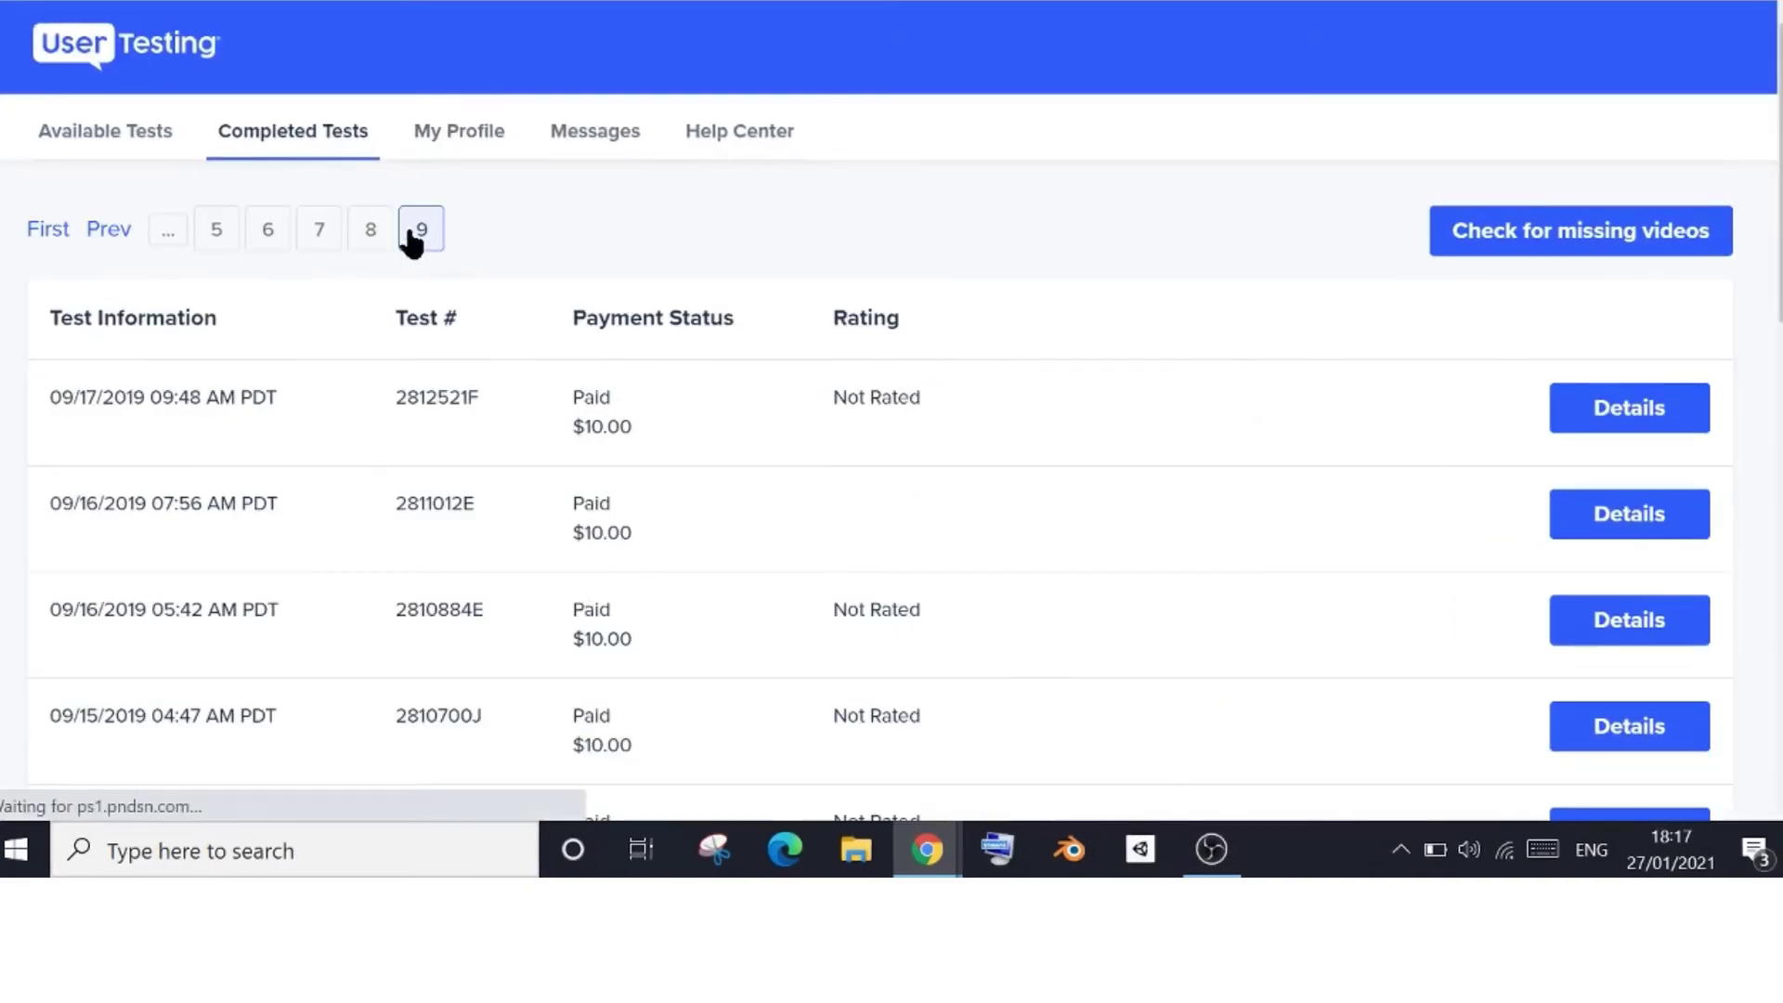
{"action": "scroll", "coordinate": [751, 432], "scroll_direction": "down", "scroll_amount": 14}
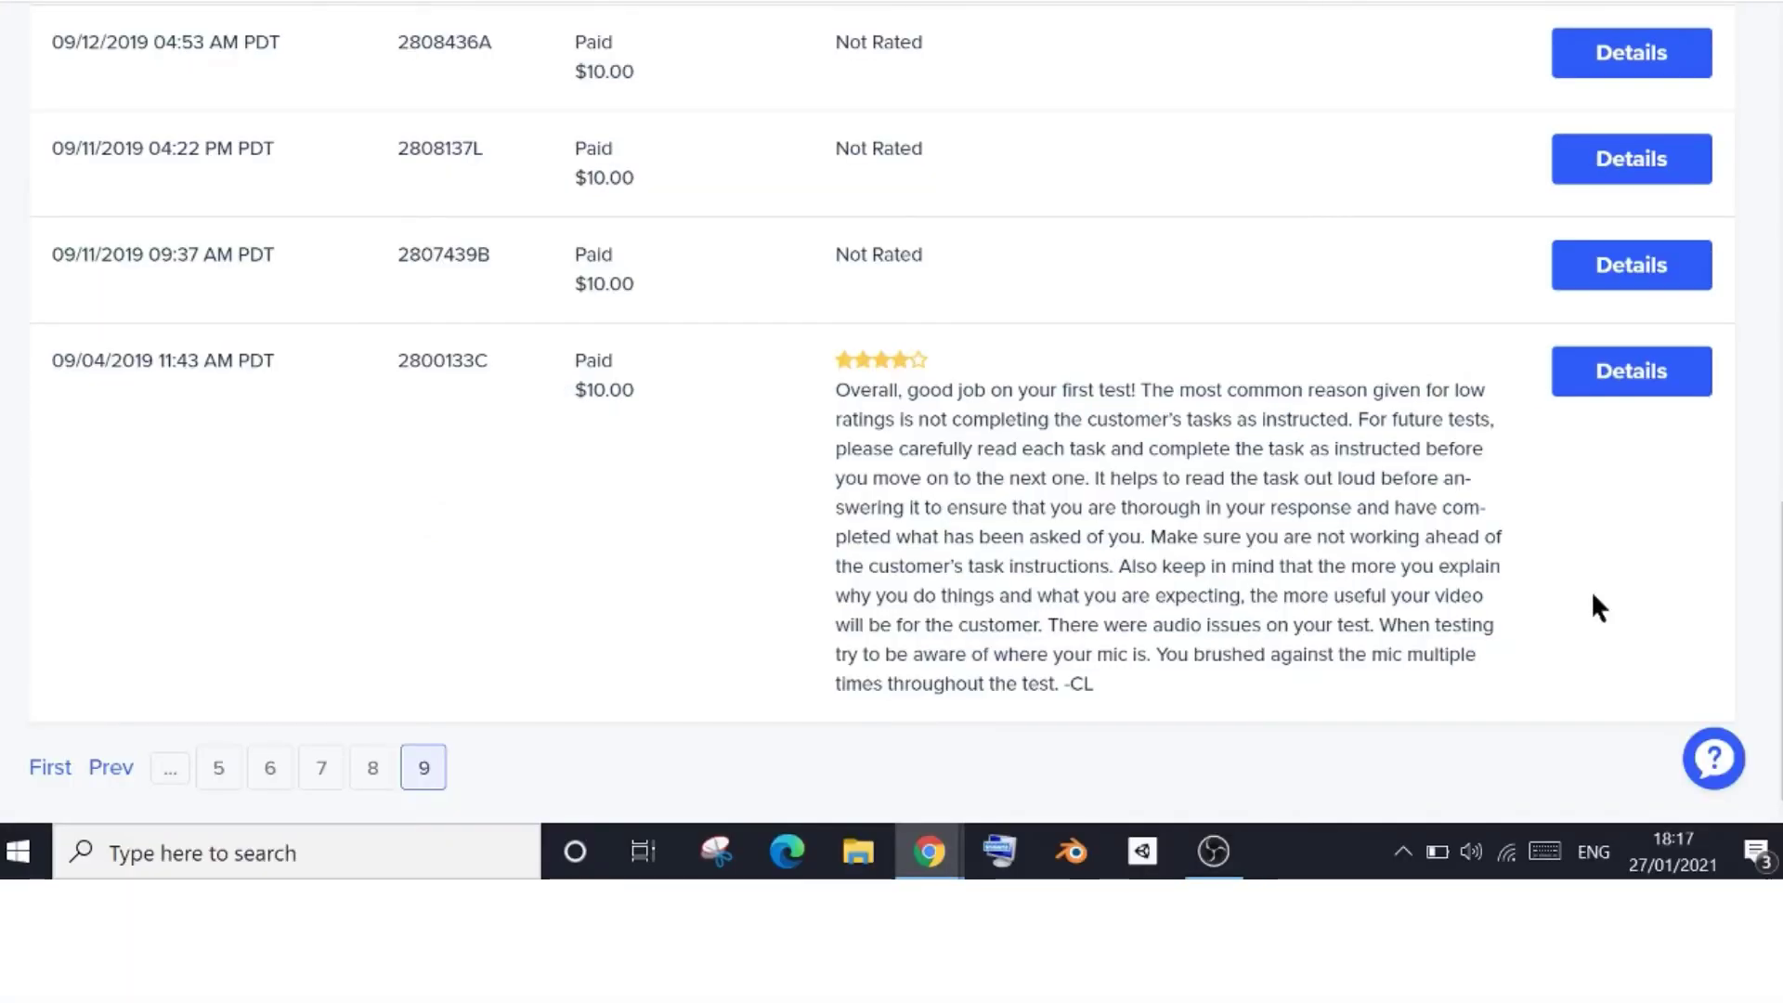
{"action": "left_click", "coordinate": [1639, 383]}
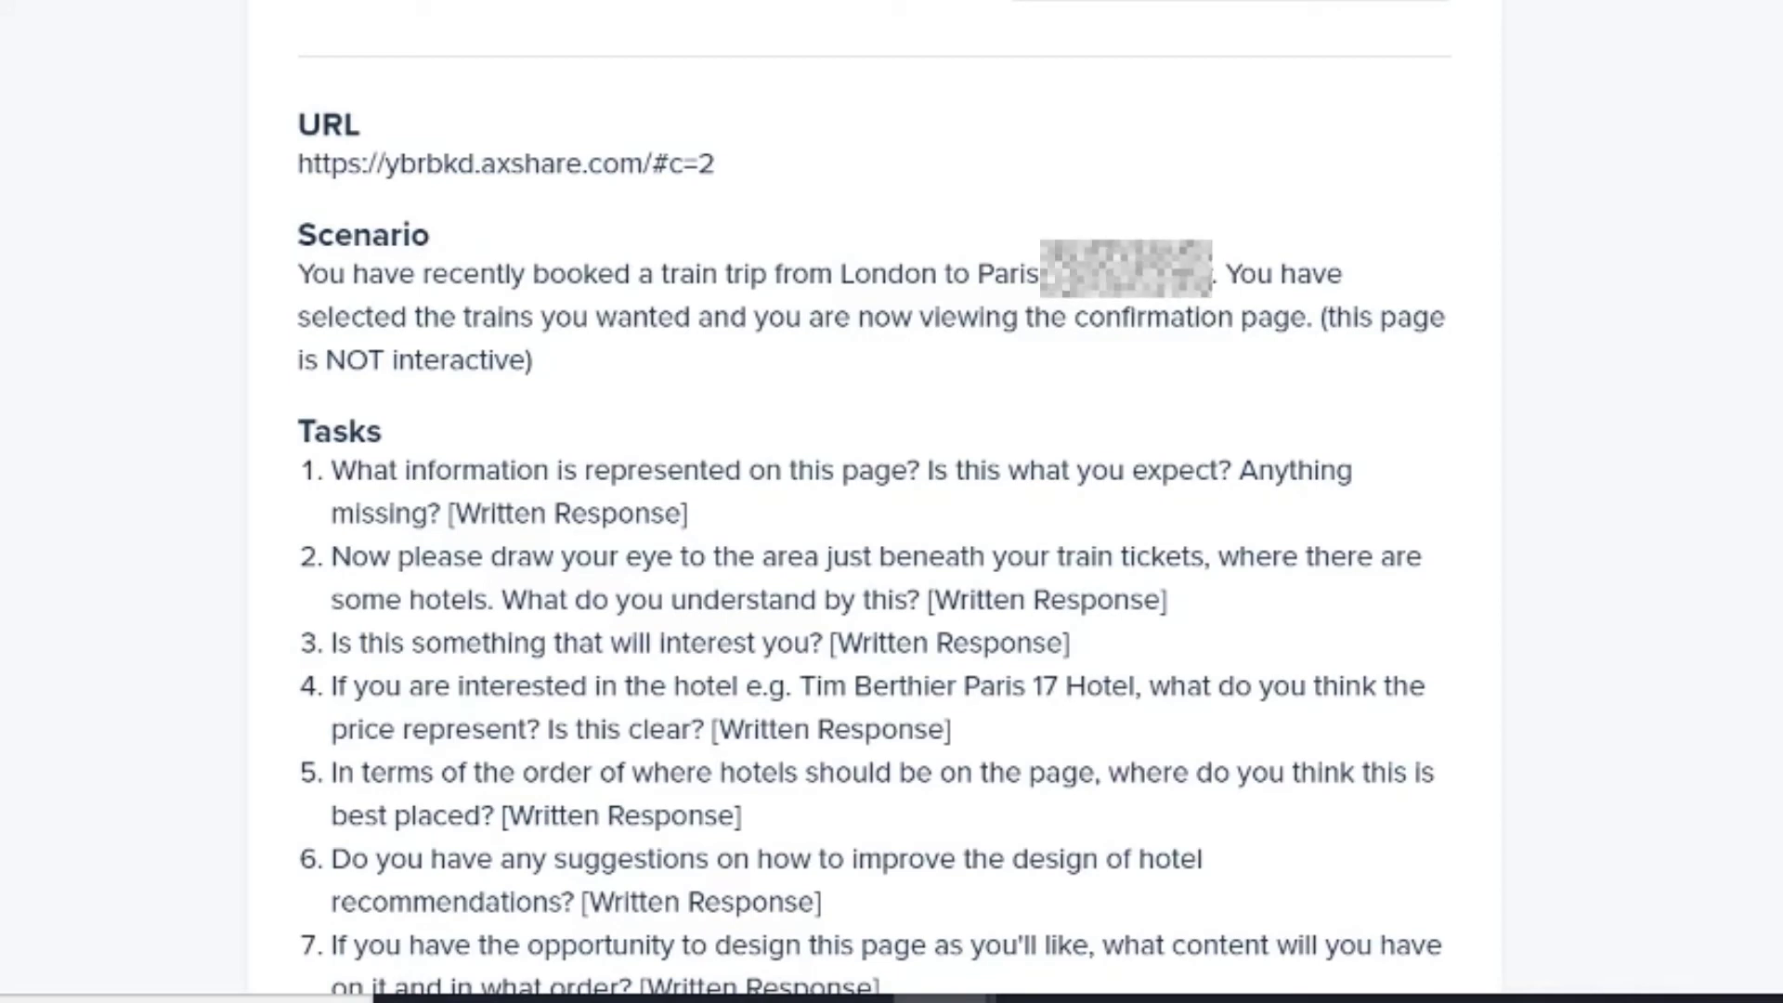
Read through the London-to-Paris test details, then go back to the Completed Tests list
{"action": "scroll", "coordinate": [397, 362], "scroll_direction": "down", "scroll_amount": 3}
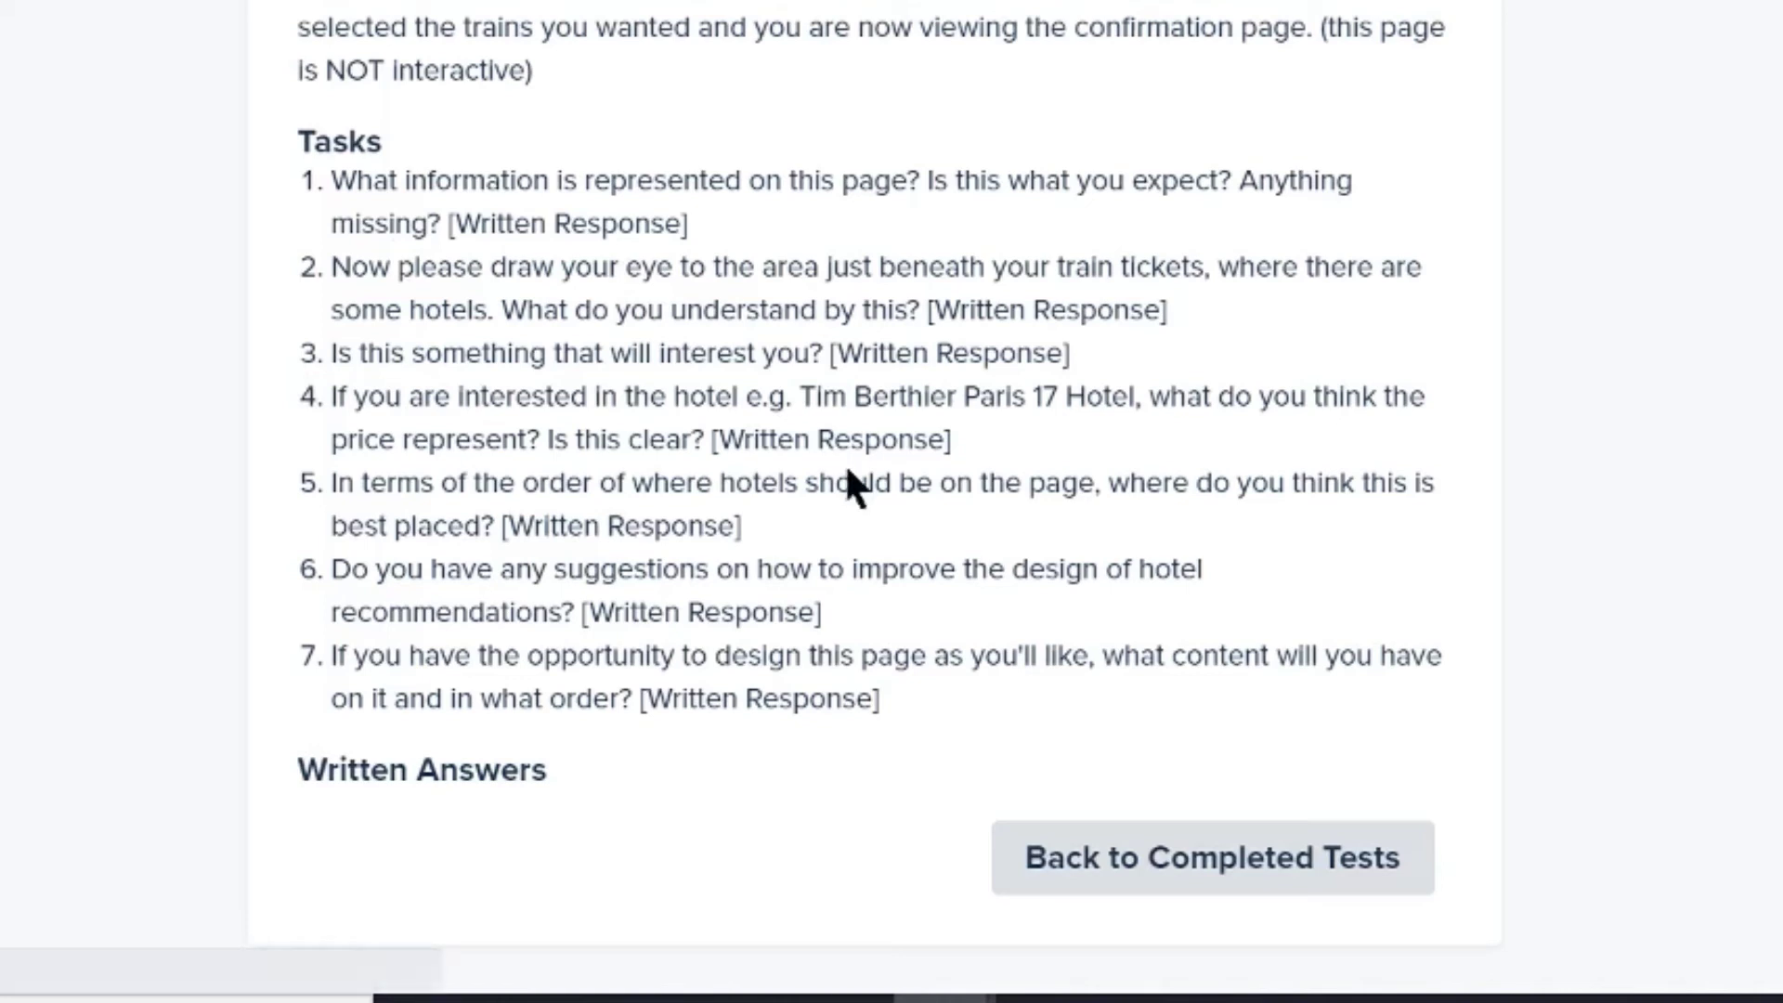
{"action": "key", "text": "alt+Left"}
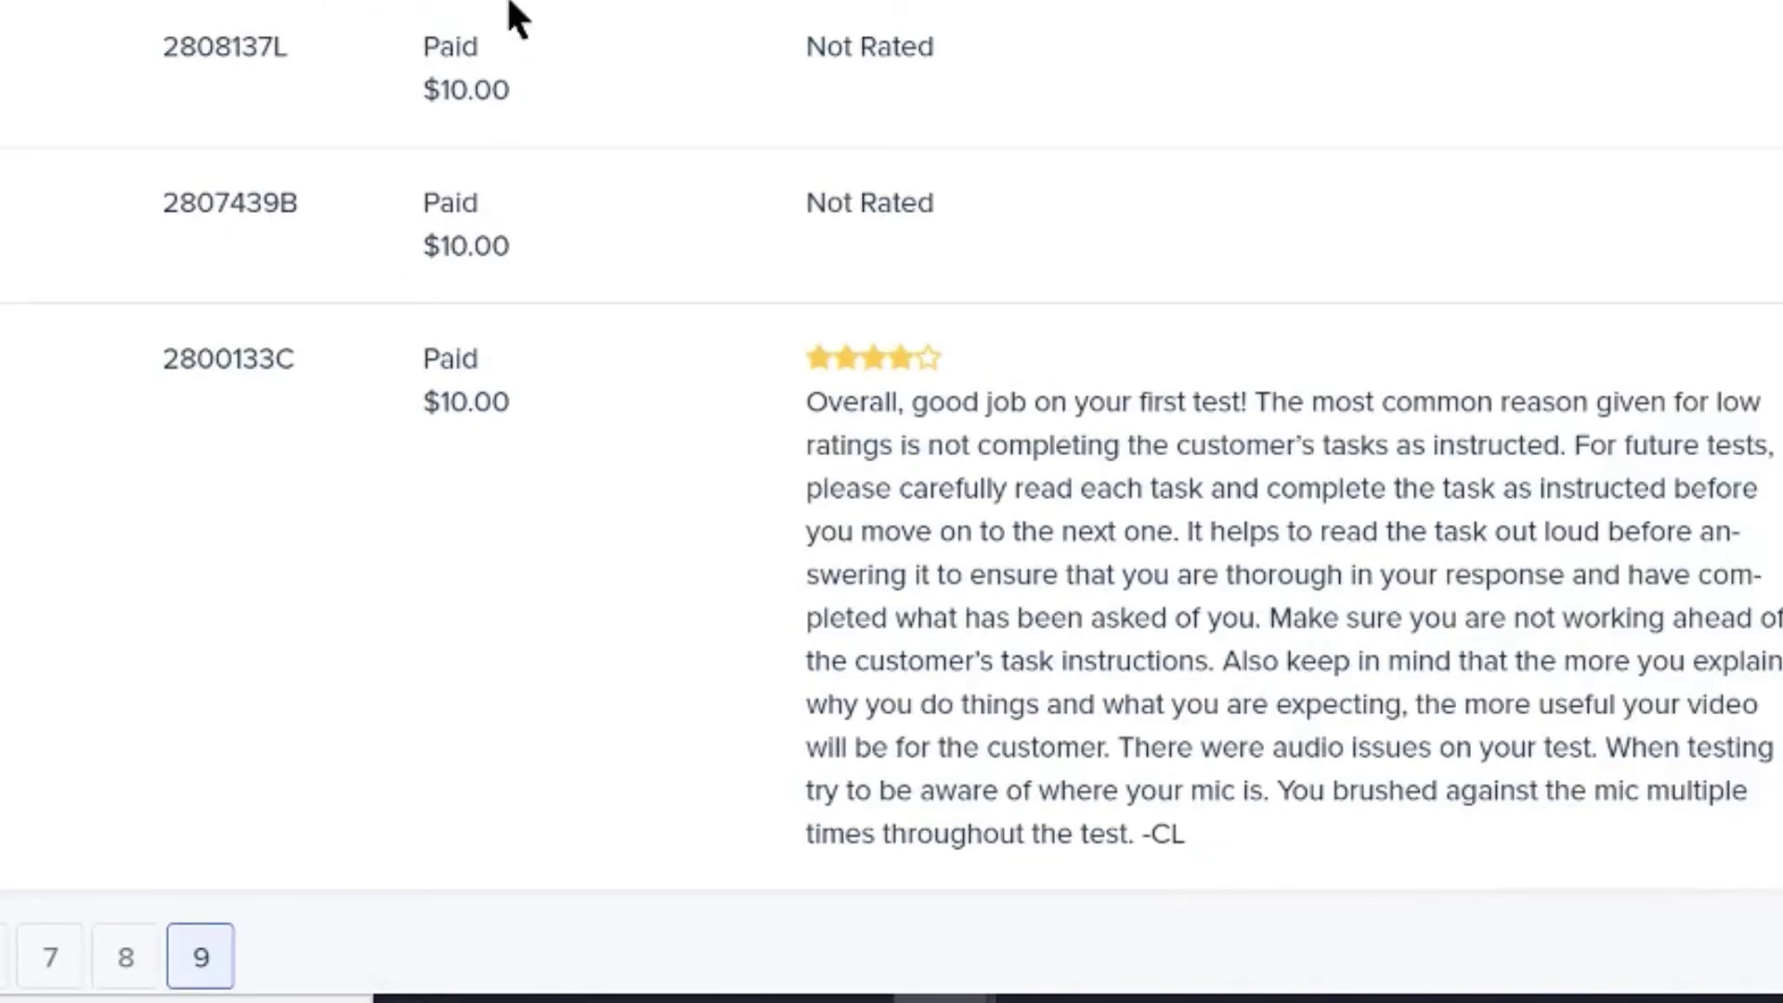
Scroll through Completed Tests to review star ratings and comments, stopping at the Void test's feedback
{"action": "scroll", "coordinate": [529, 444], "scroll_direction": "down", "scroll_amount": 1}
{"action": "scroll", "coordinate": [529, 447], "scroll_direction": "up", "scroll_amount": 3}
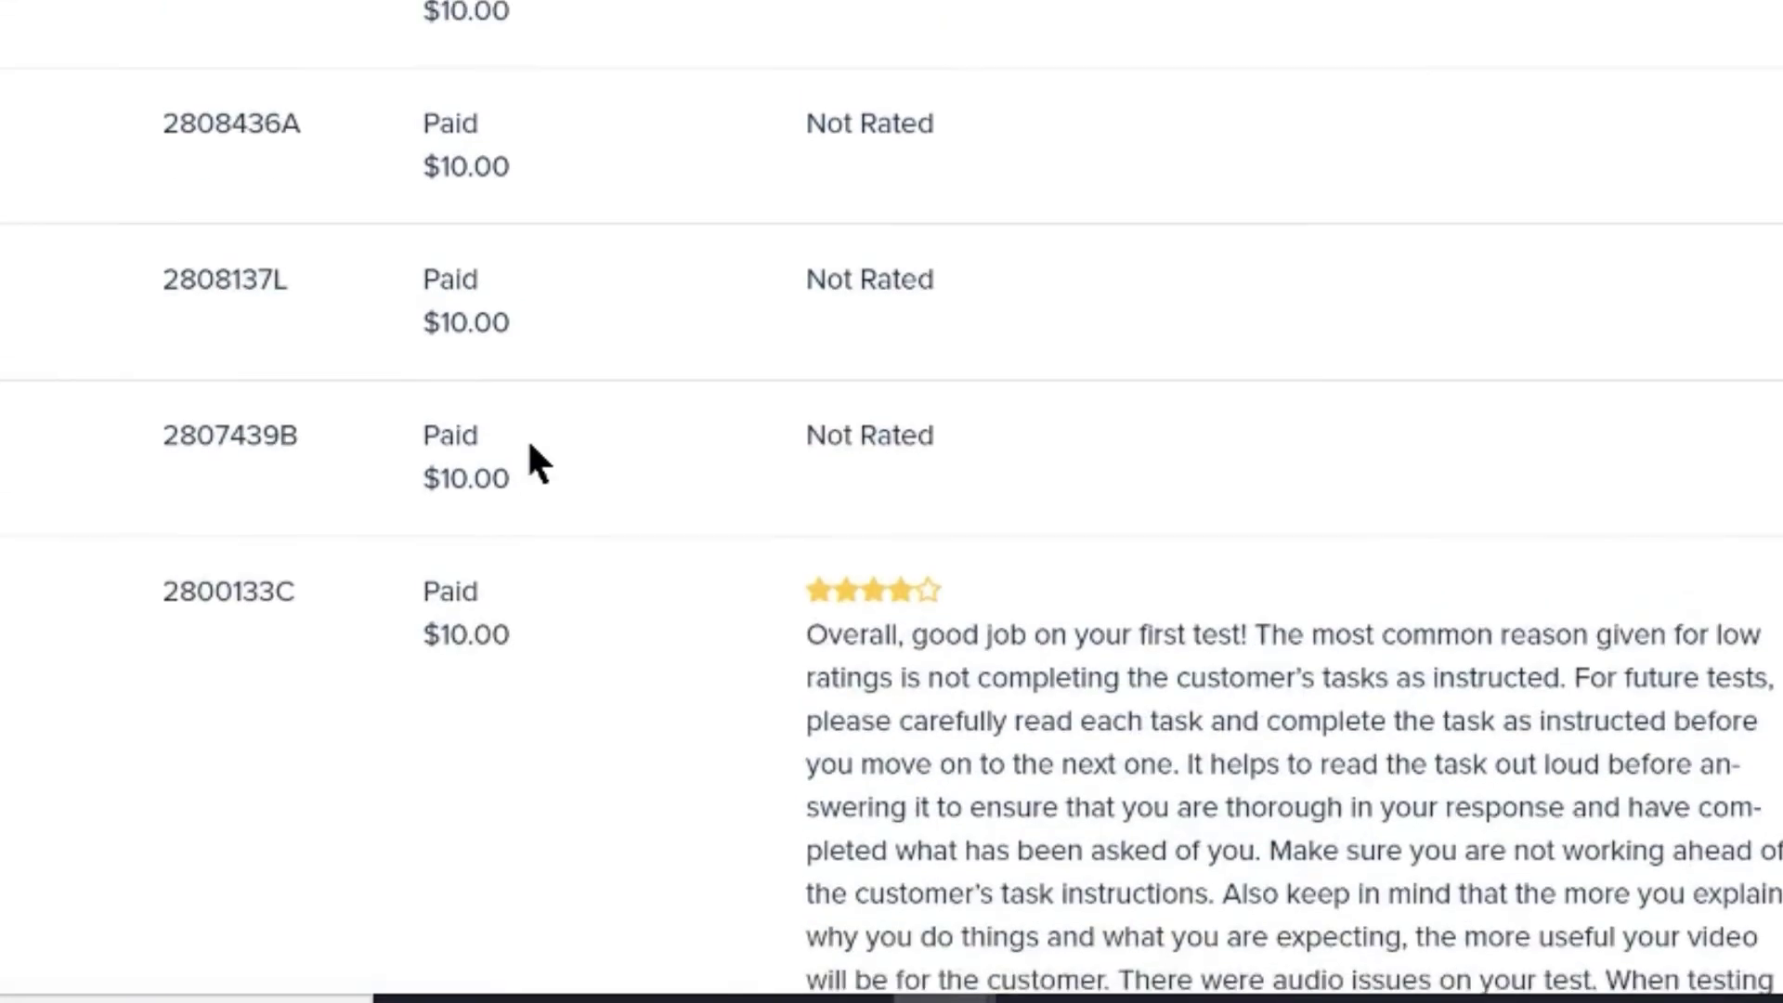
{"action": "scroll", "coordinate": [510, 395], "scroll_direction": "up", "scroll_amount": 8}
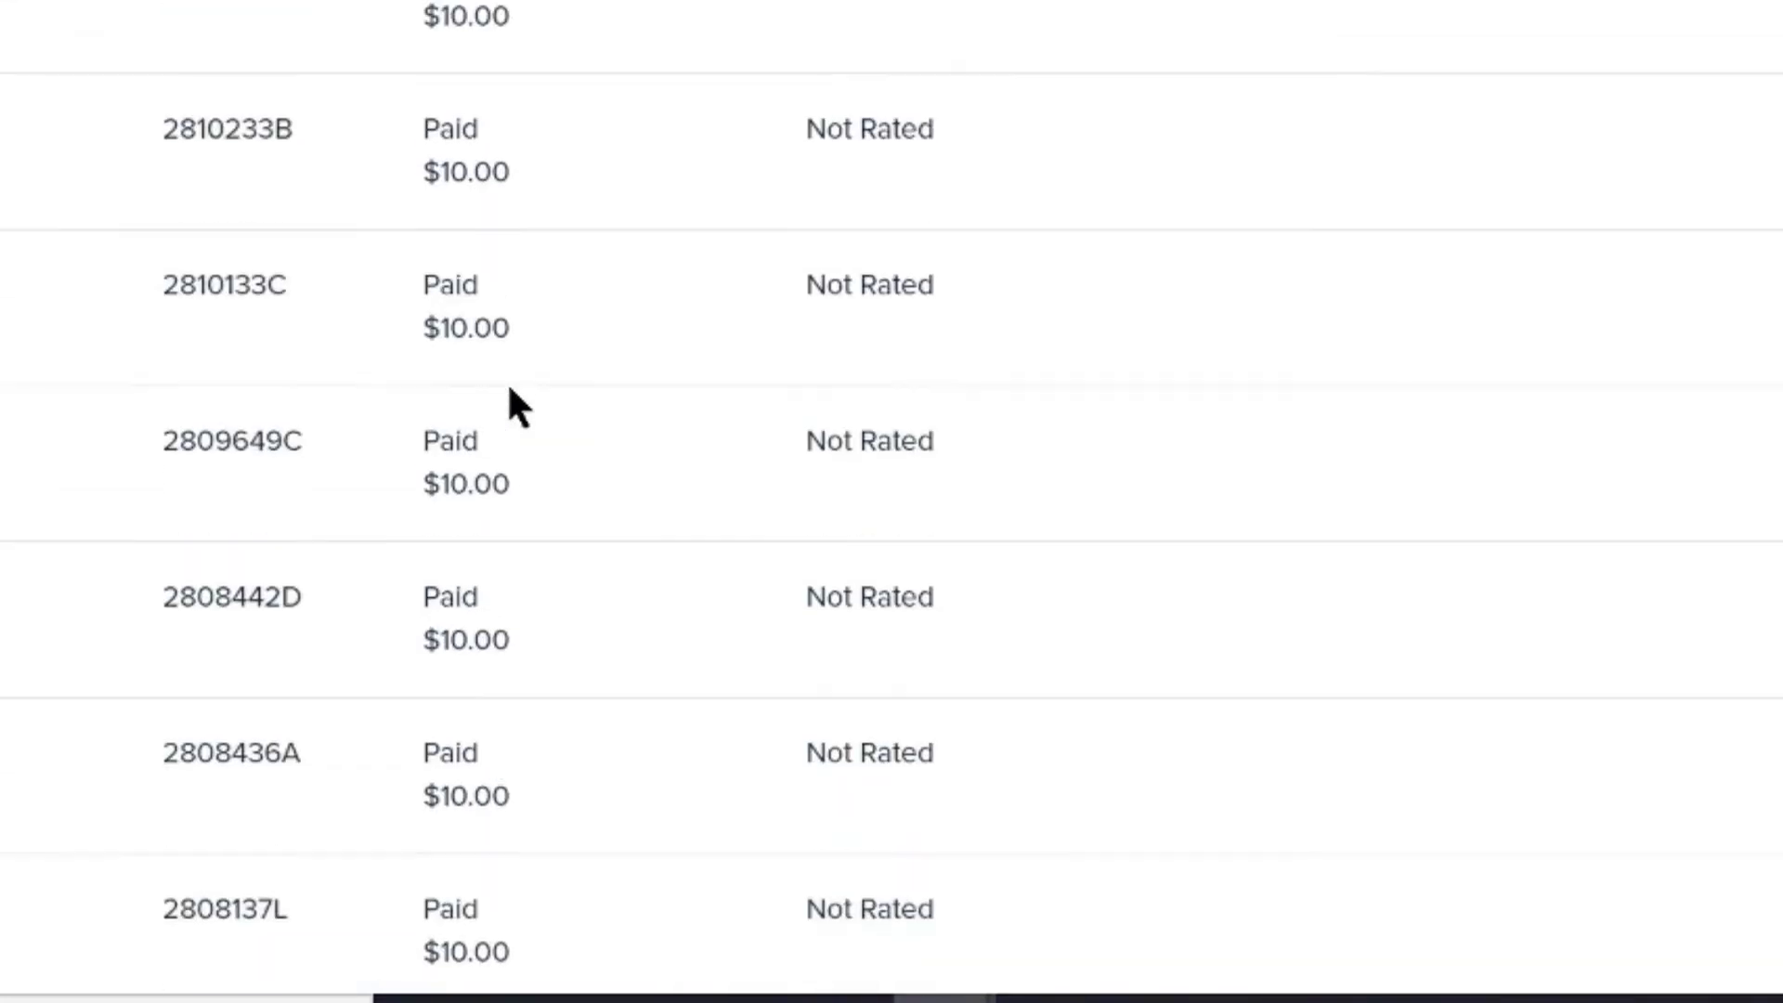
{"action": "scroll", "coordinate": [509, 395], "scroll_direction": "up", "scroll_amount": 9}
{"action": "scroll", "coordinate": [510, 395], "scroll_direction": "up", "scroll_amount": 1}
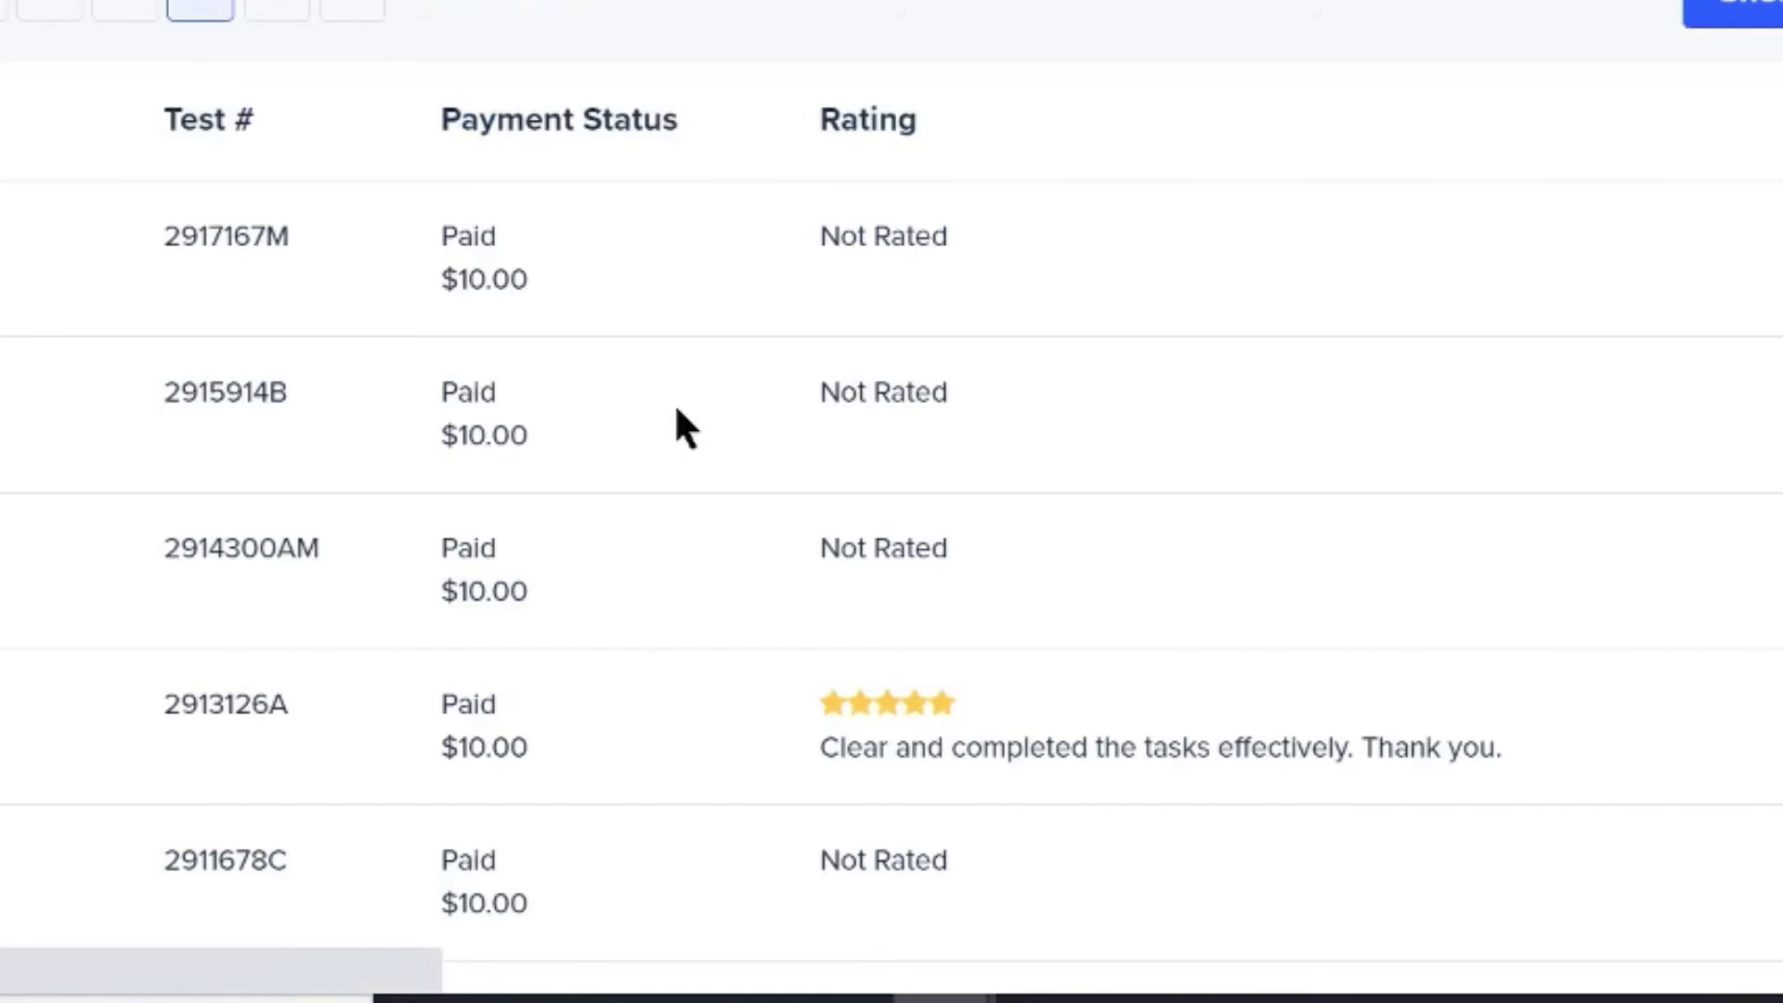
{"action": "scroll", "coordinate": [676, 410], "scroll_direction": "up", "scroll_amount": 1}
{"action": "scroll", "coordinate": [676, 409], "scroll_direction": "down", "scroll_amount": 2}
{"action": "scroll", "coordinate": [675, 403], "scroll_direction": "down", "scroll_amount": 20}
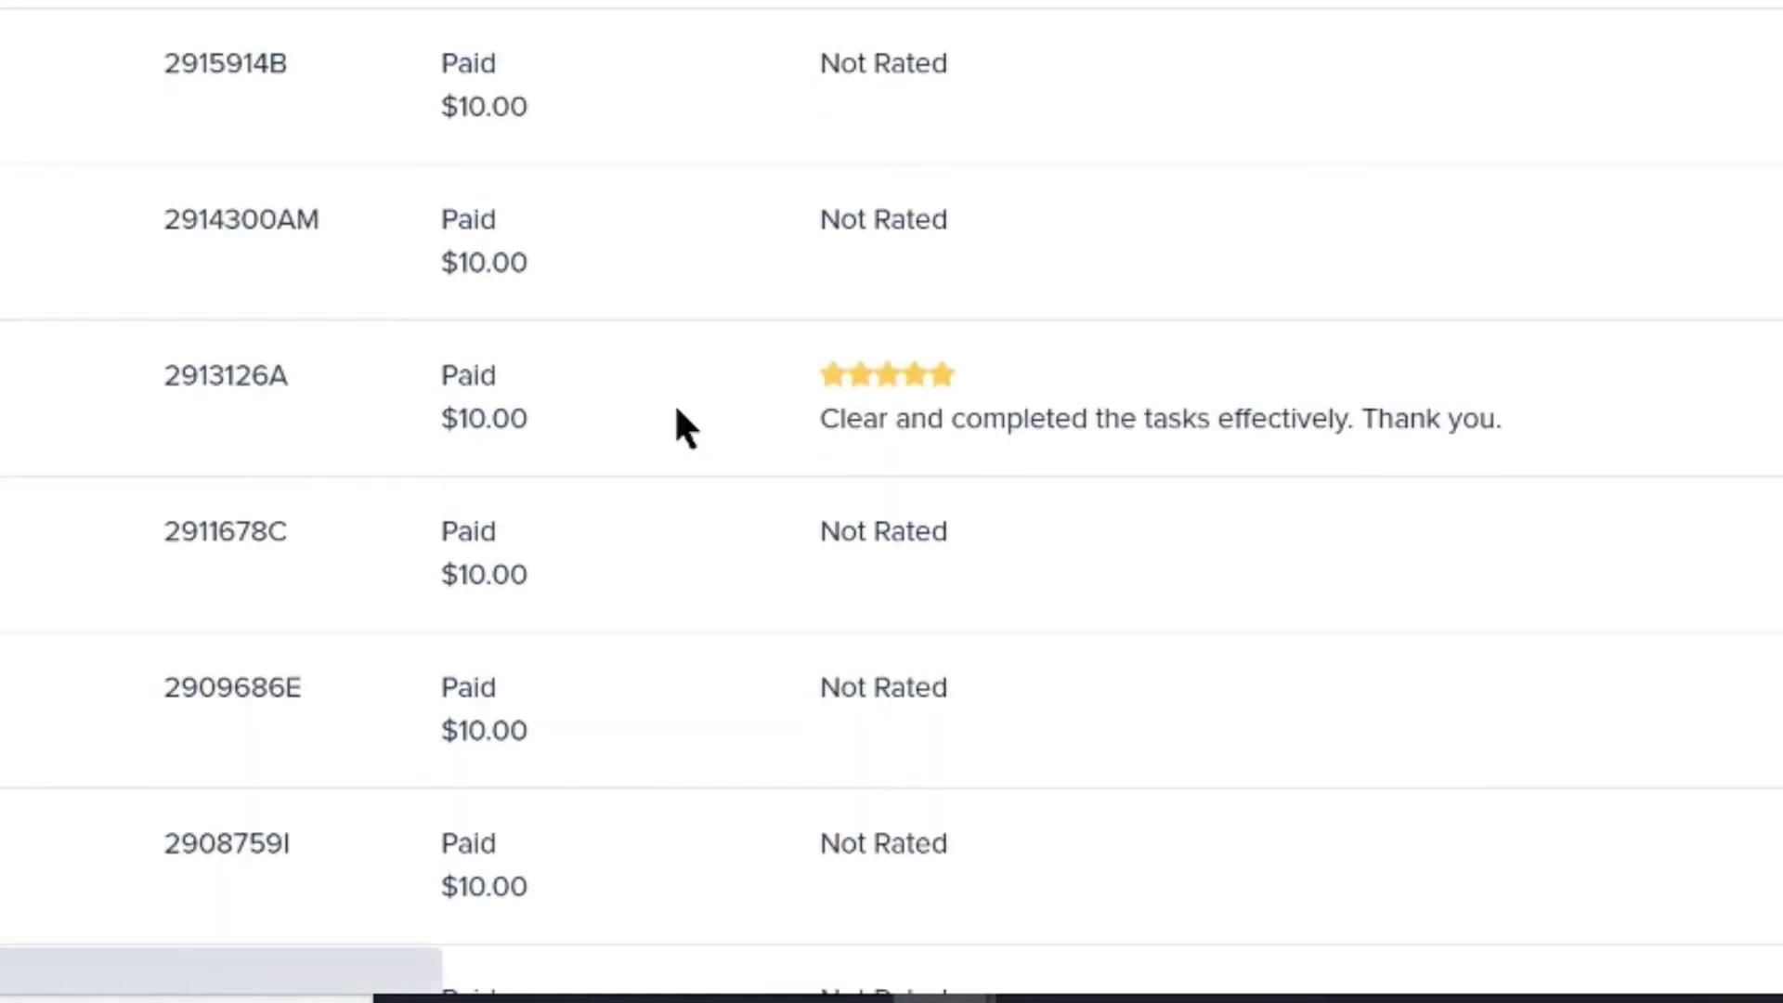
{"action": "scroll", "coordinate": [1083, 334], "scroll_direction": "down", "scroll_amount": 3}
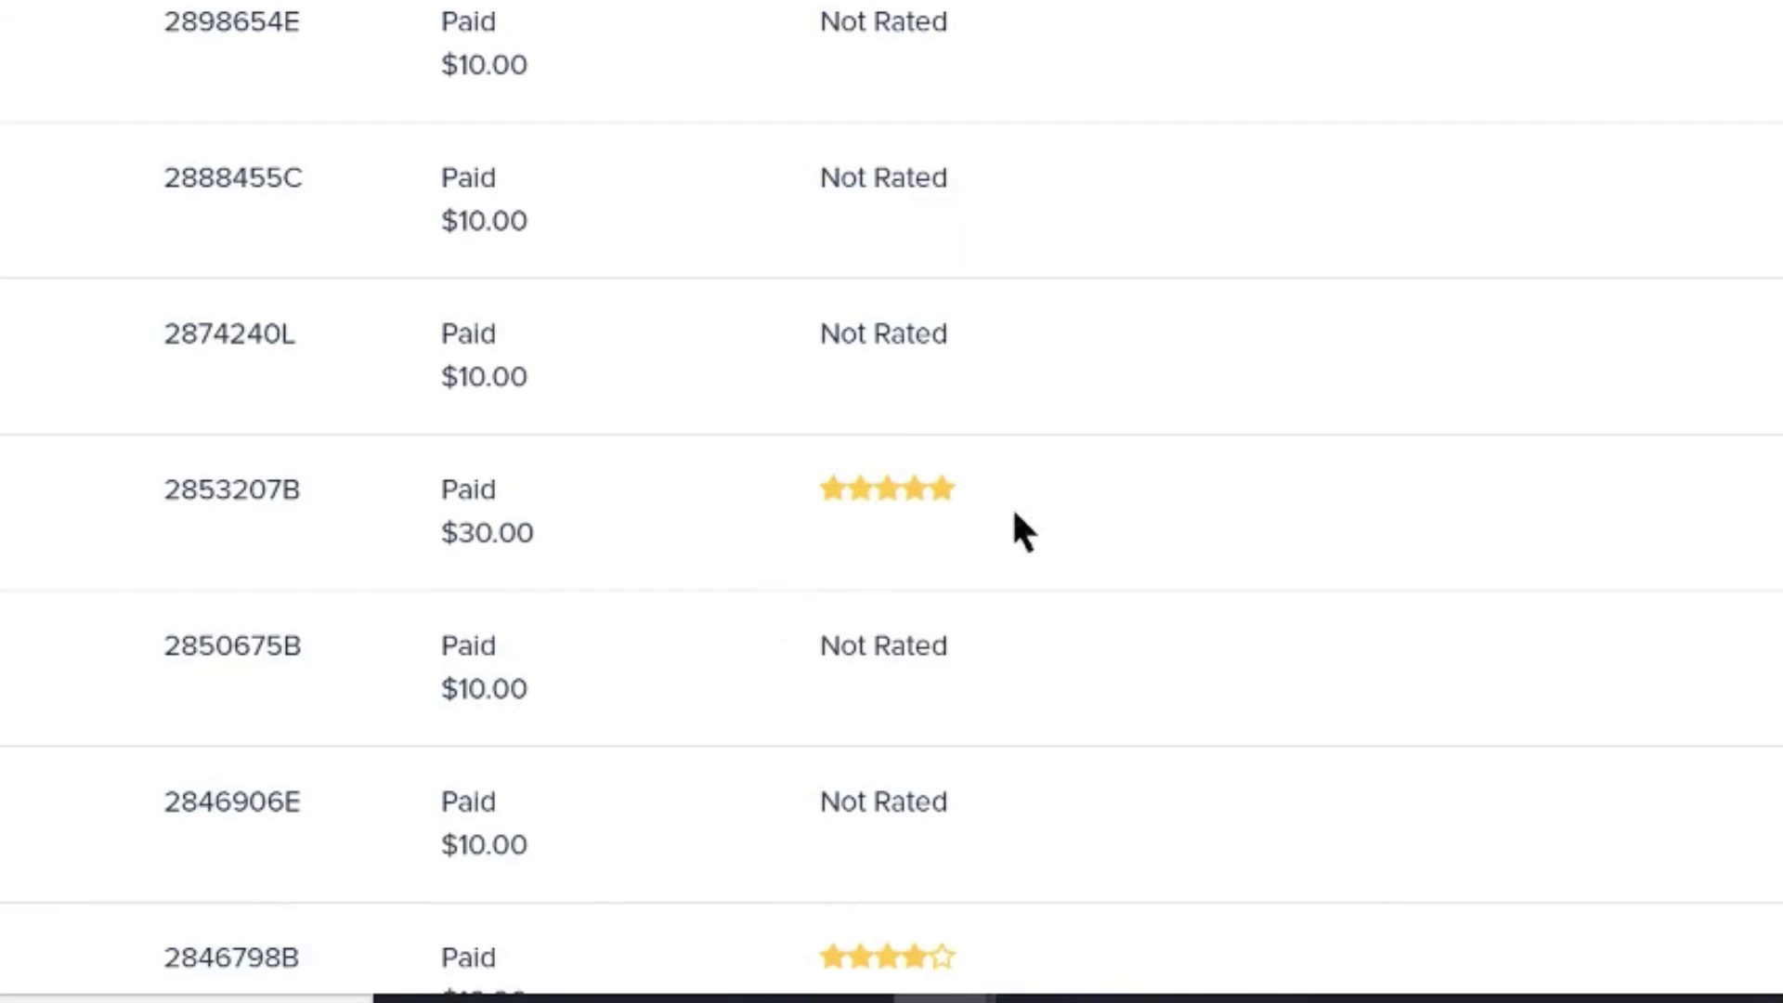
{"action": "scroll", "coordinate": [966, 927], "scroll_direction": "down", "scroll_amount": 5}
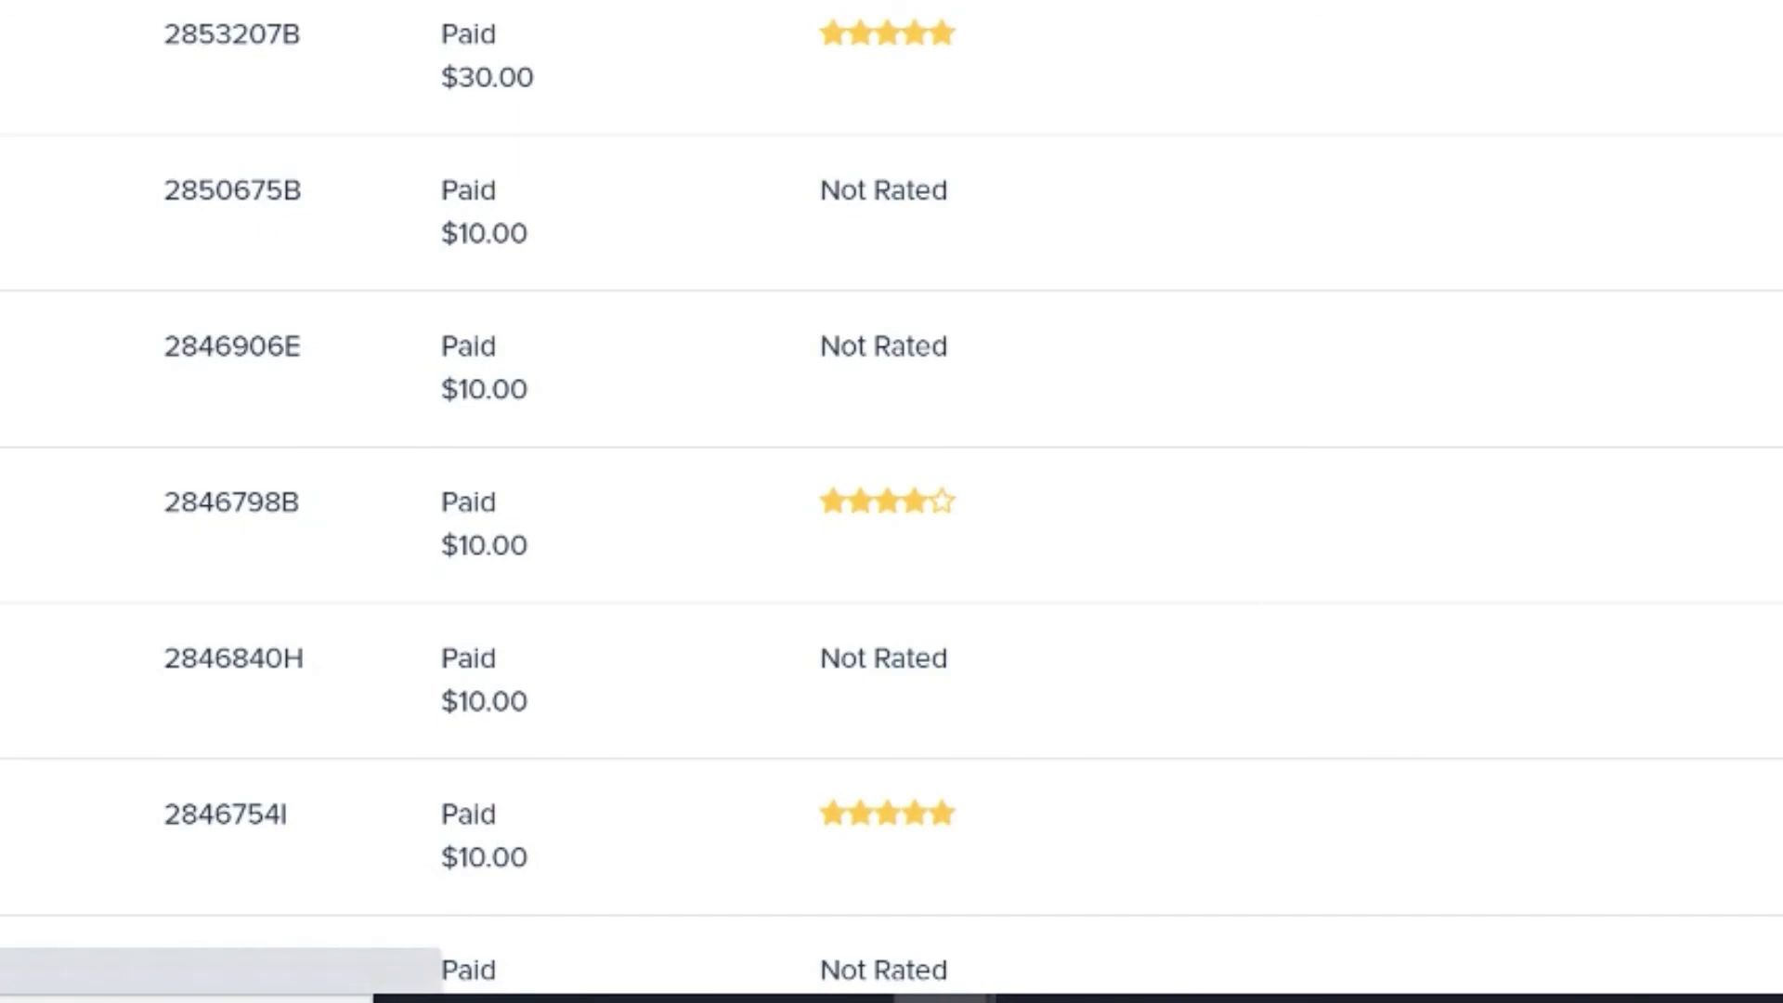
{"action": "scroll", "coordinate": [1481, 656], "scroll_direction": "down", "scroll_amount": 3}
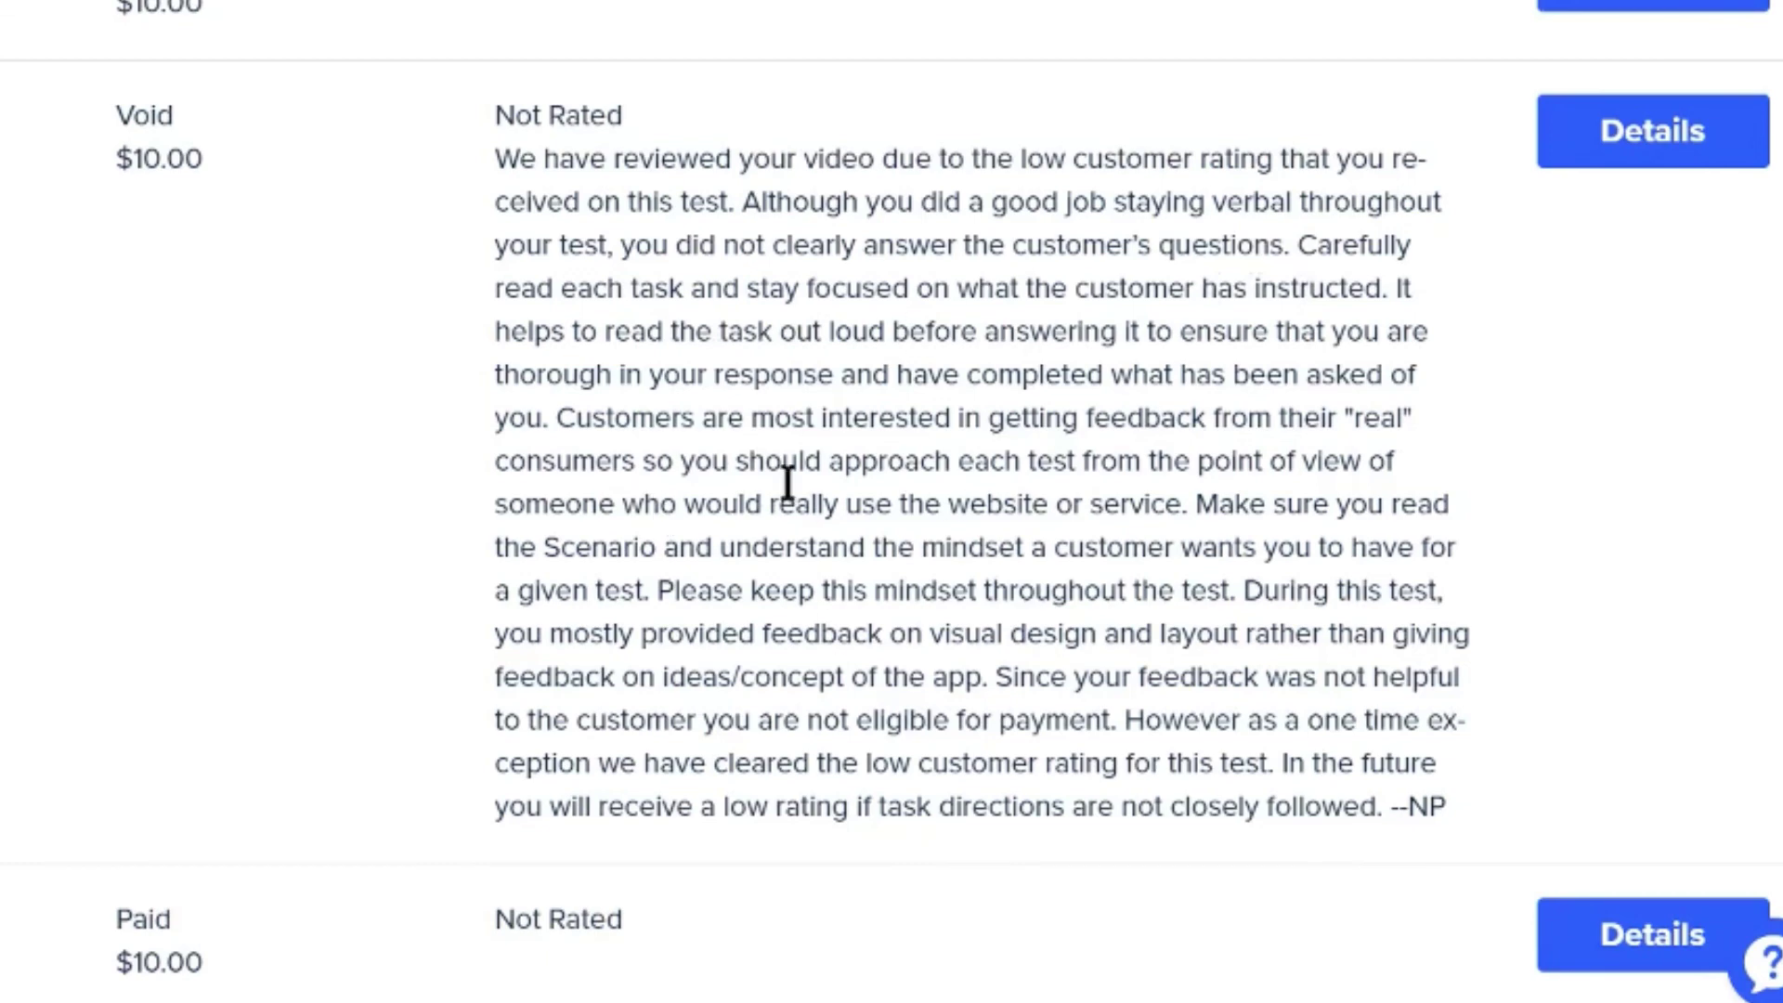
Scroll the Completed Tests list to show the newer Paid $10.00, Not Rated tests
{"action": "scroll", "coordinate": [903, 571], "scroll_direction": "down", "scroll_amount": 1}
{"action": "scroll", "coordinate": [903, 574], "scroll_direction": "up", "scroll_amount": 1}
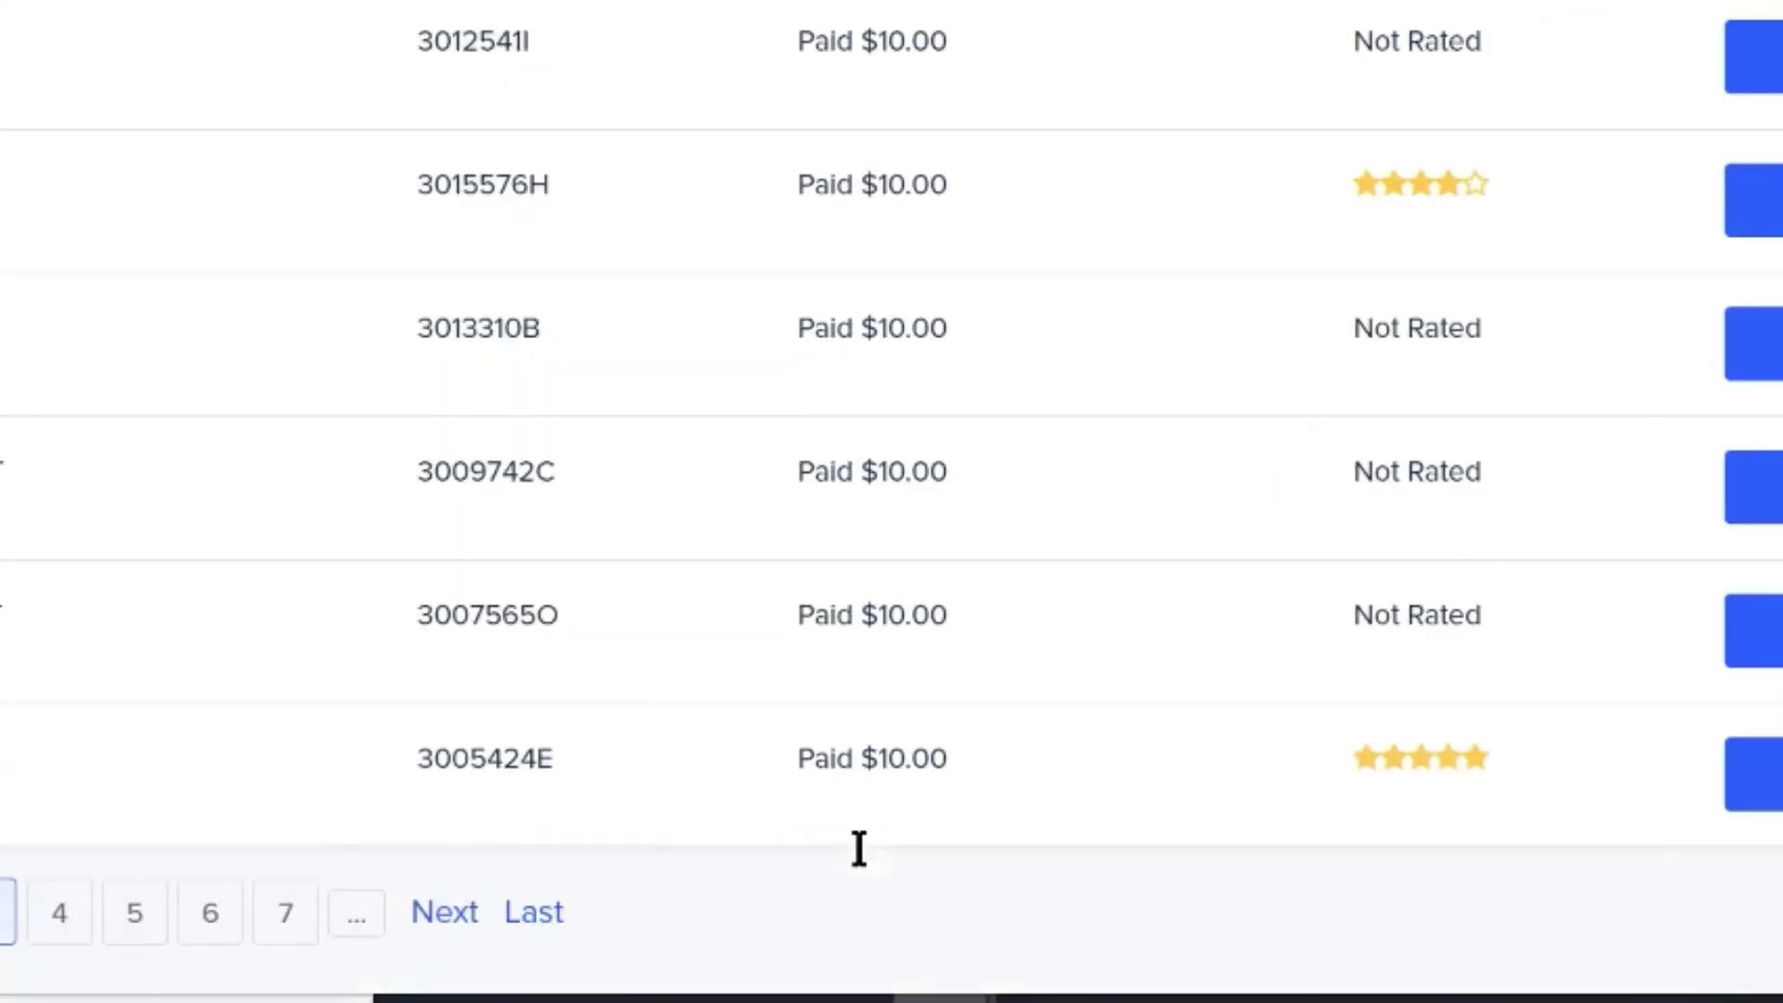
{"action": "scroll", "coordinate": [859, 847], "scroll_direction": "up", "scroll_amount": 10}
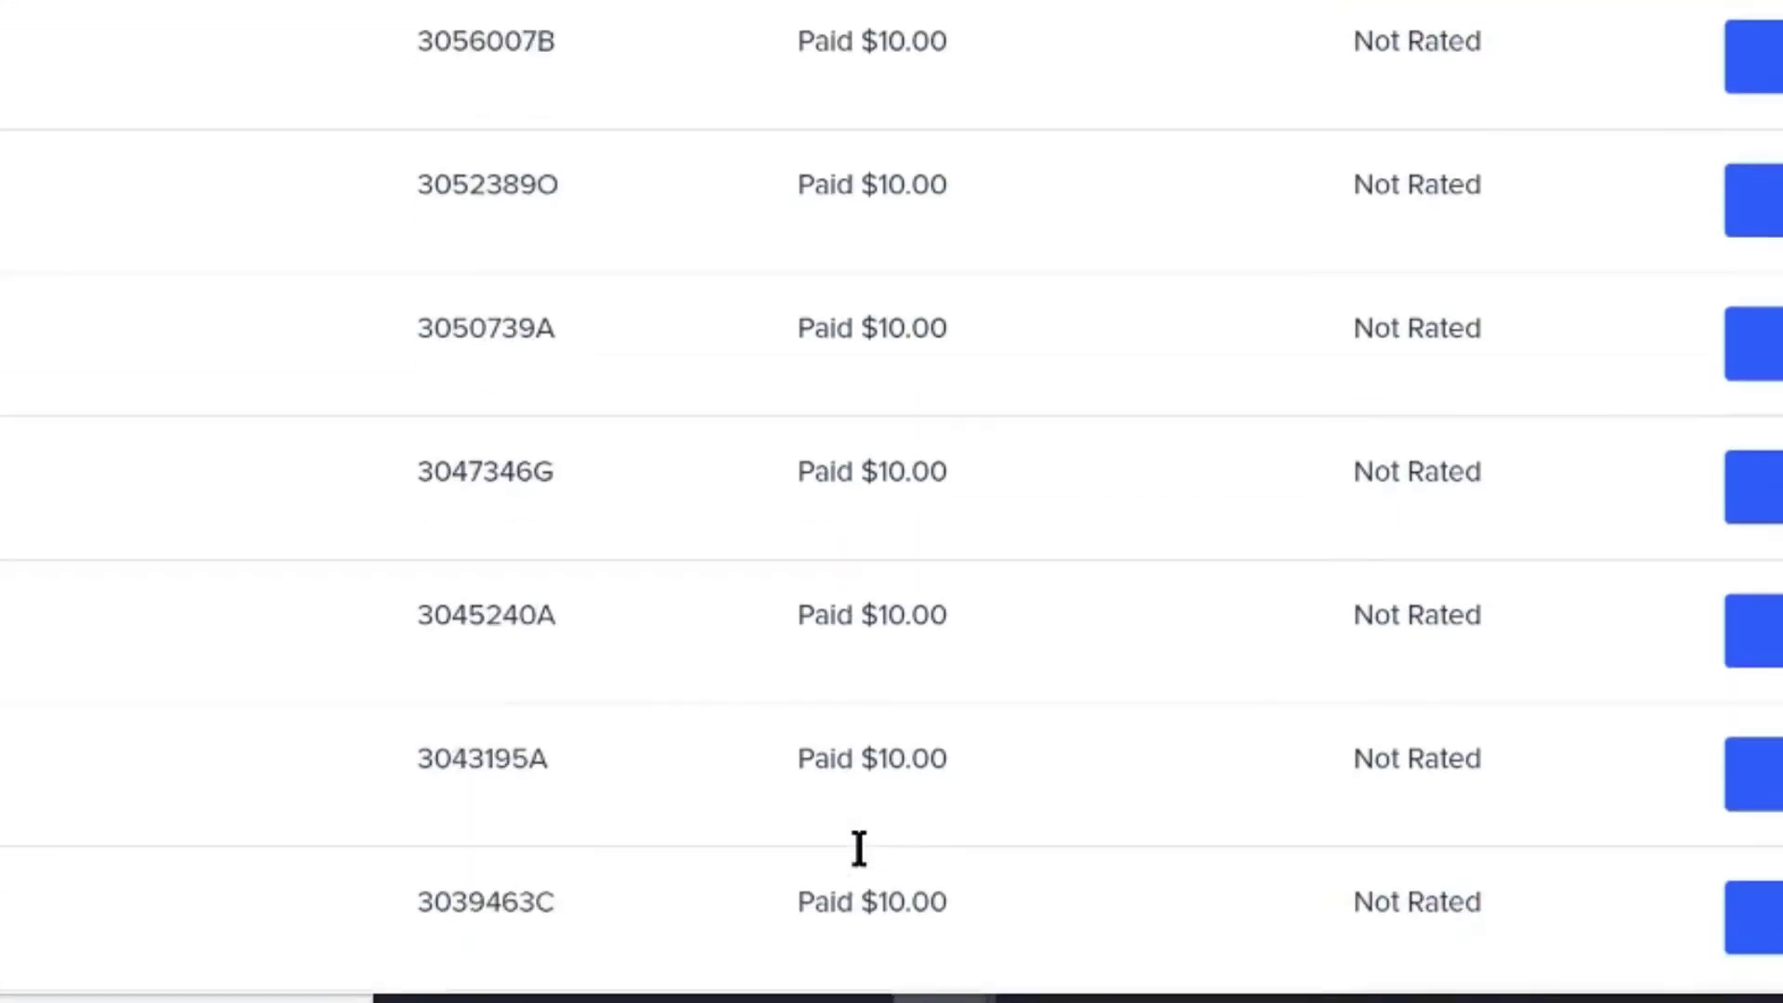